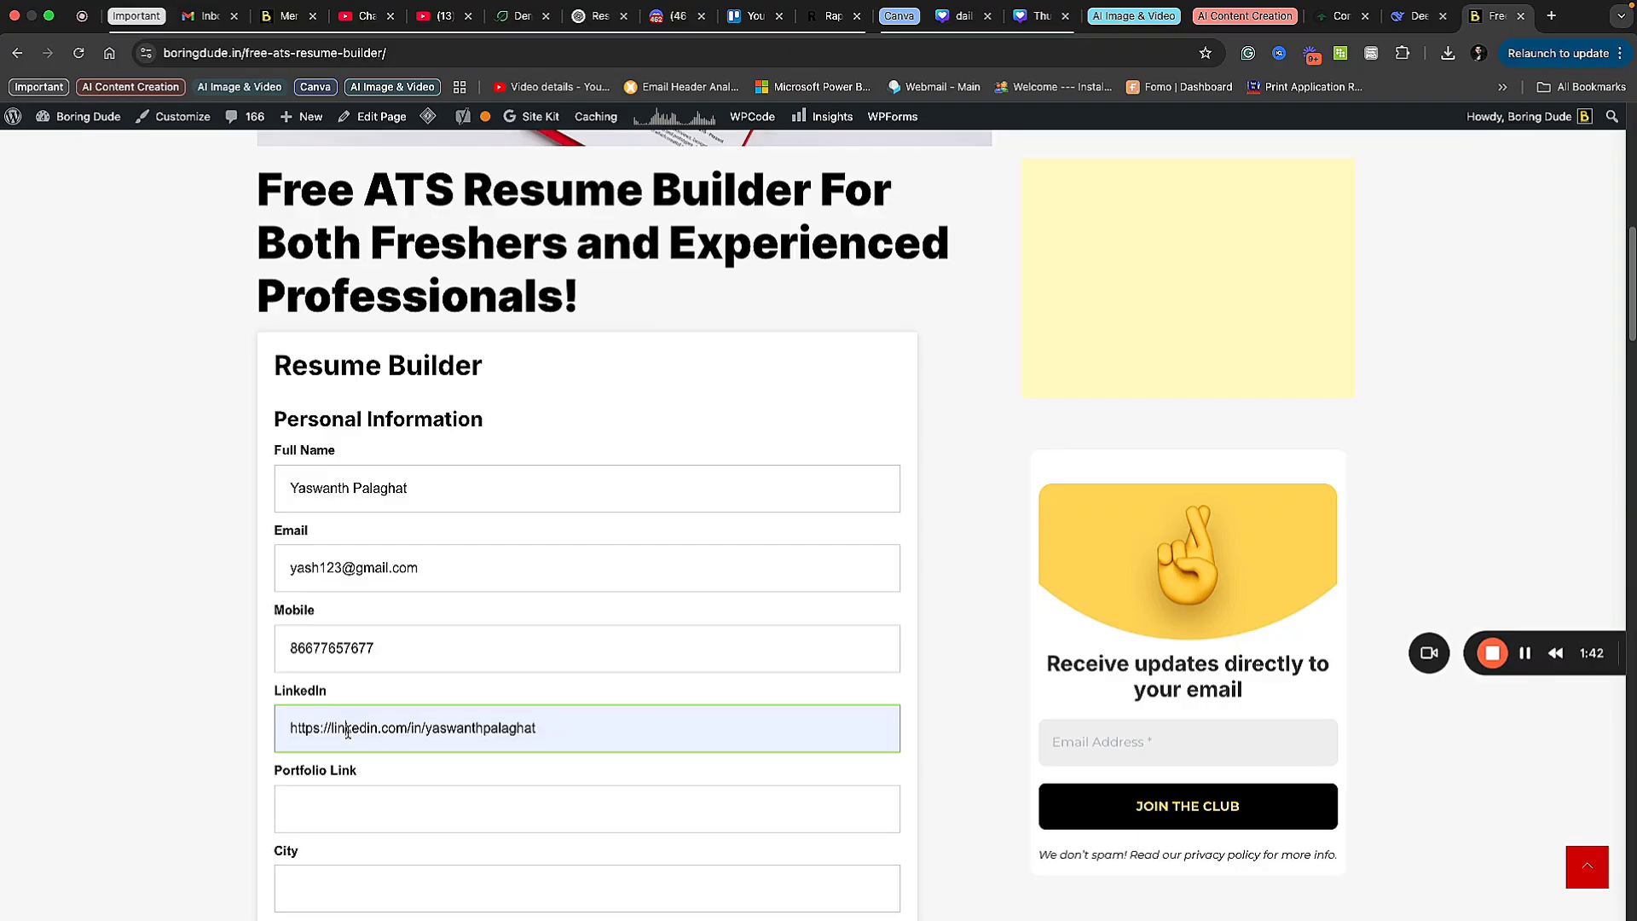
- Copy the LinkedIn profile URL into the Portfolio Link field under Personal Information
key("super+a")
key("super+c")
left_click(351, 806)
key("super+v")
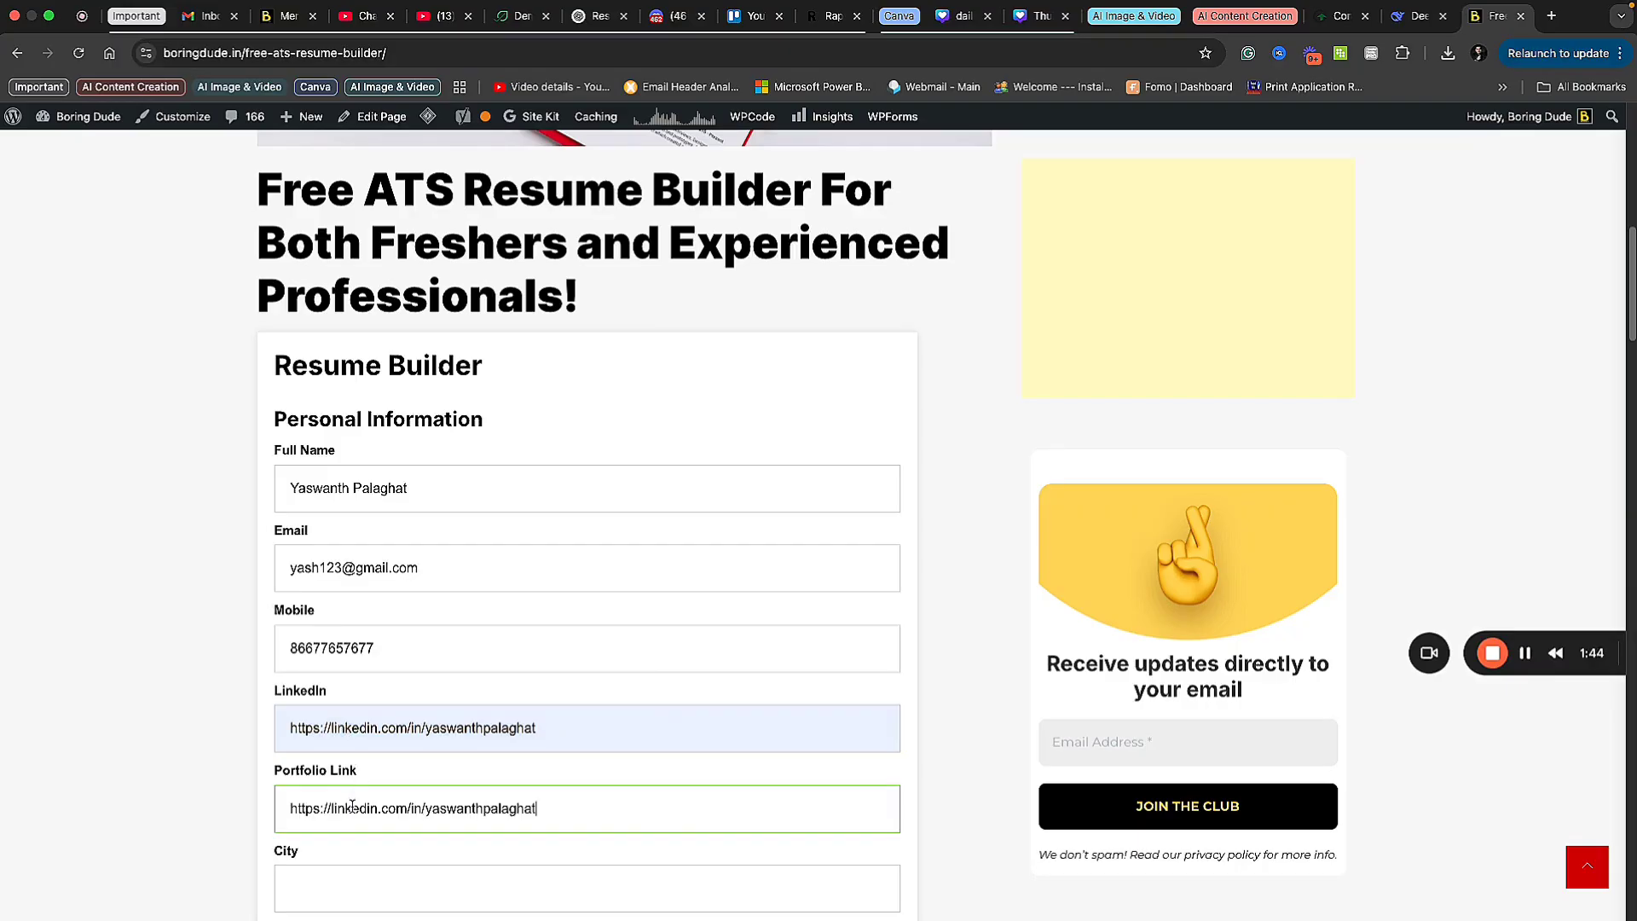
- Enter Hyderabad as the city in the personal information
scroll(384, 780, "down", 2)
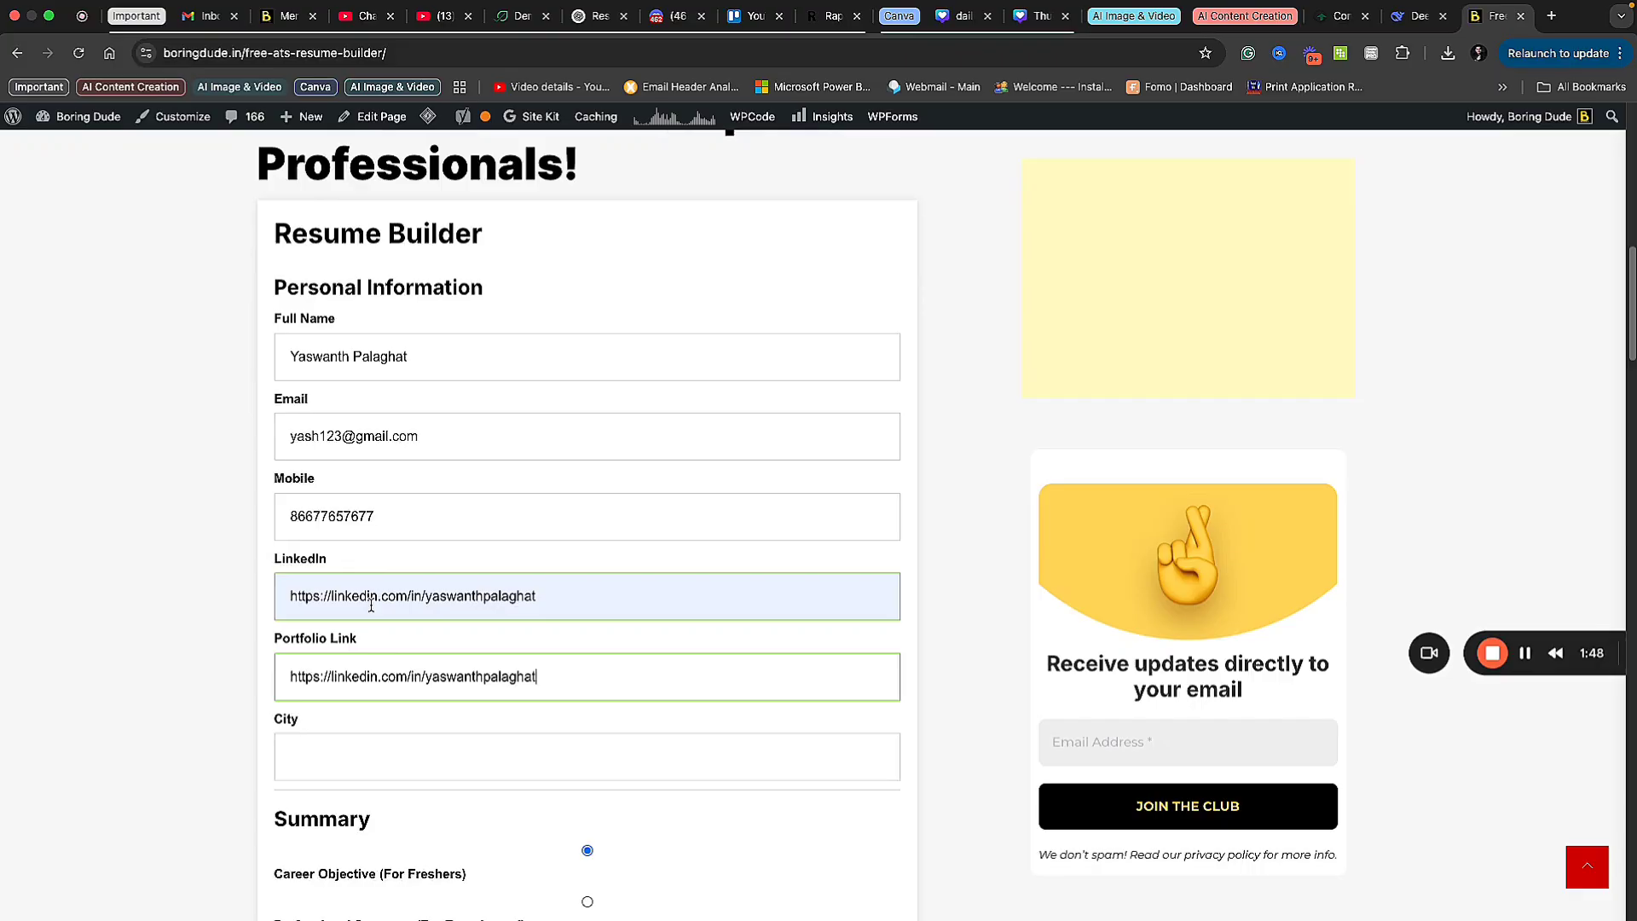
left_click(345, 753)
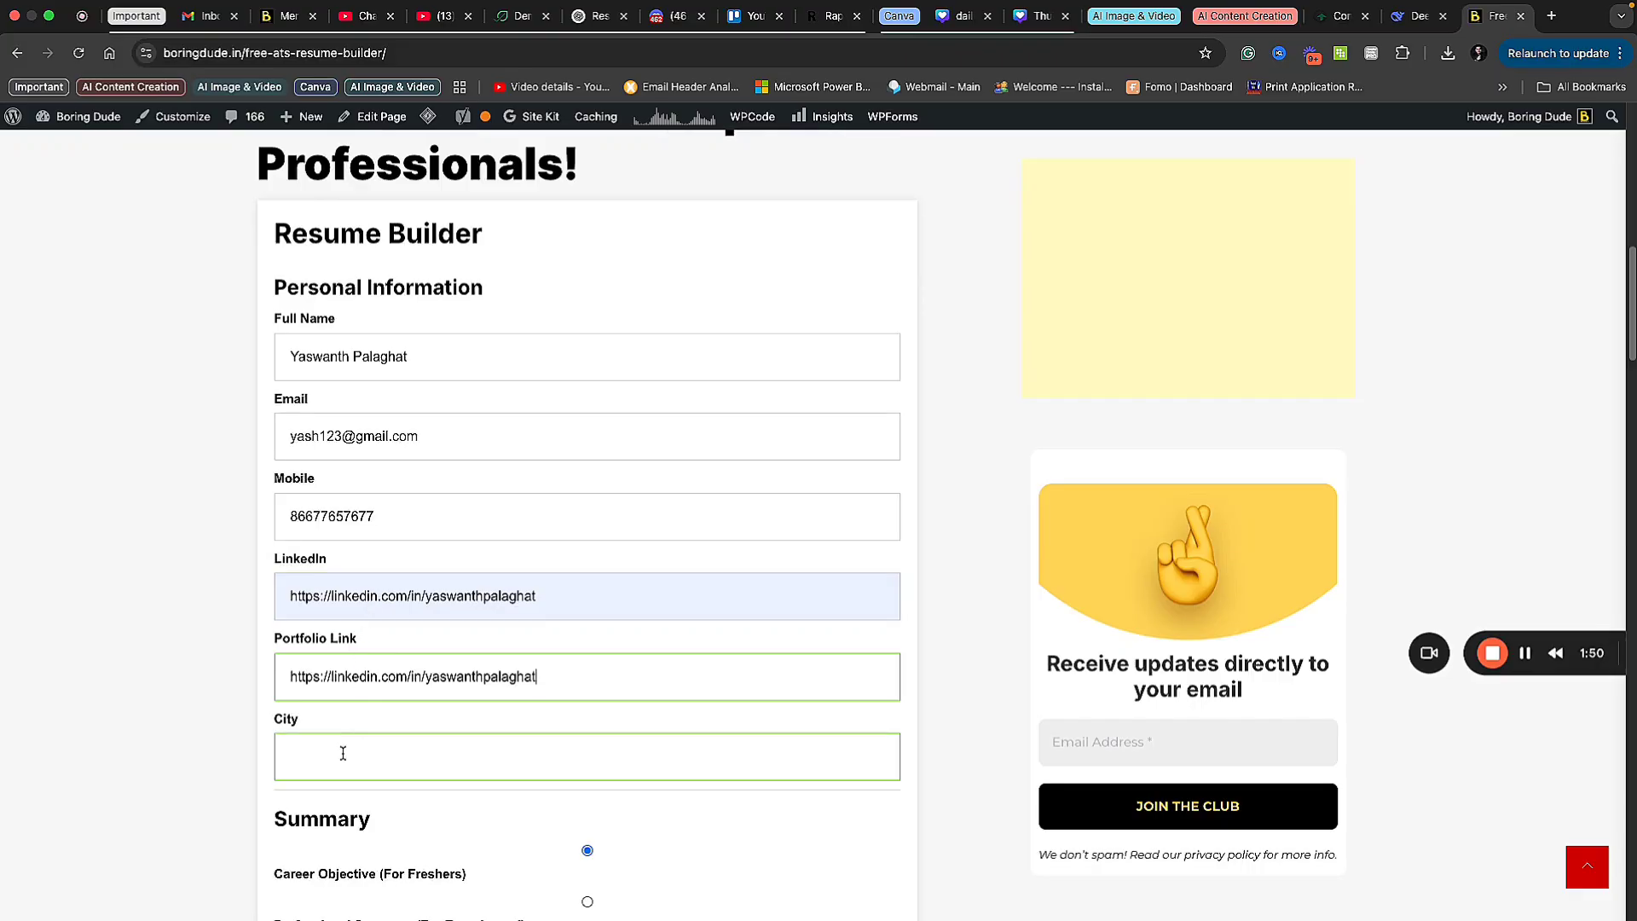
type("Hyderabad")
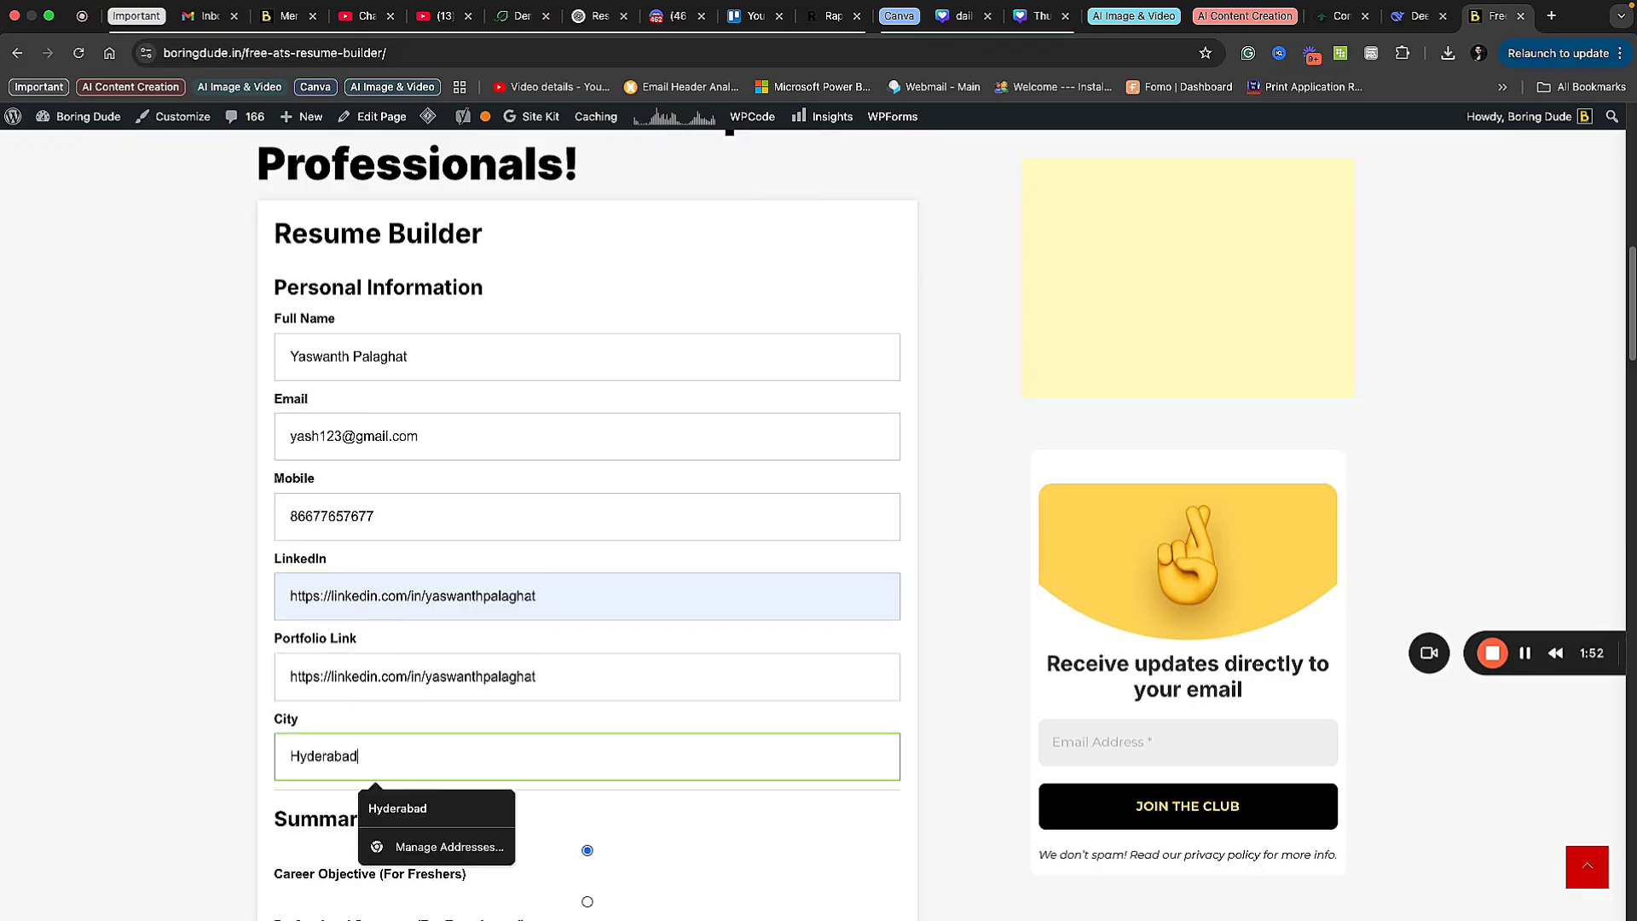
left_click(475, 603)
- Compare which form sections are optional under the Career Objective (For Freshers) and Professional Summary (For Experienced) options
scroll(475, 602, "down", 3)
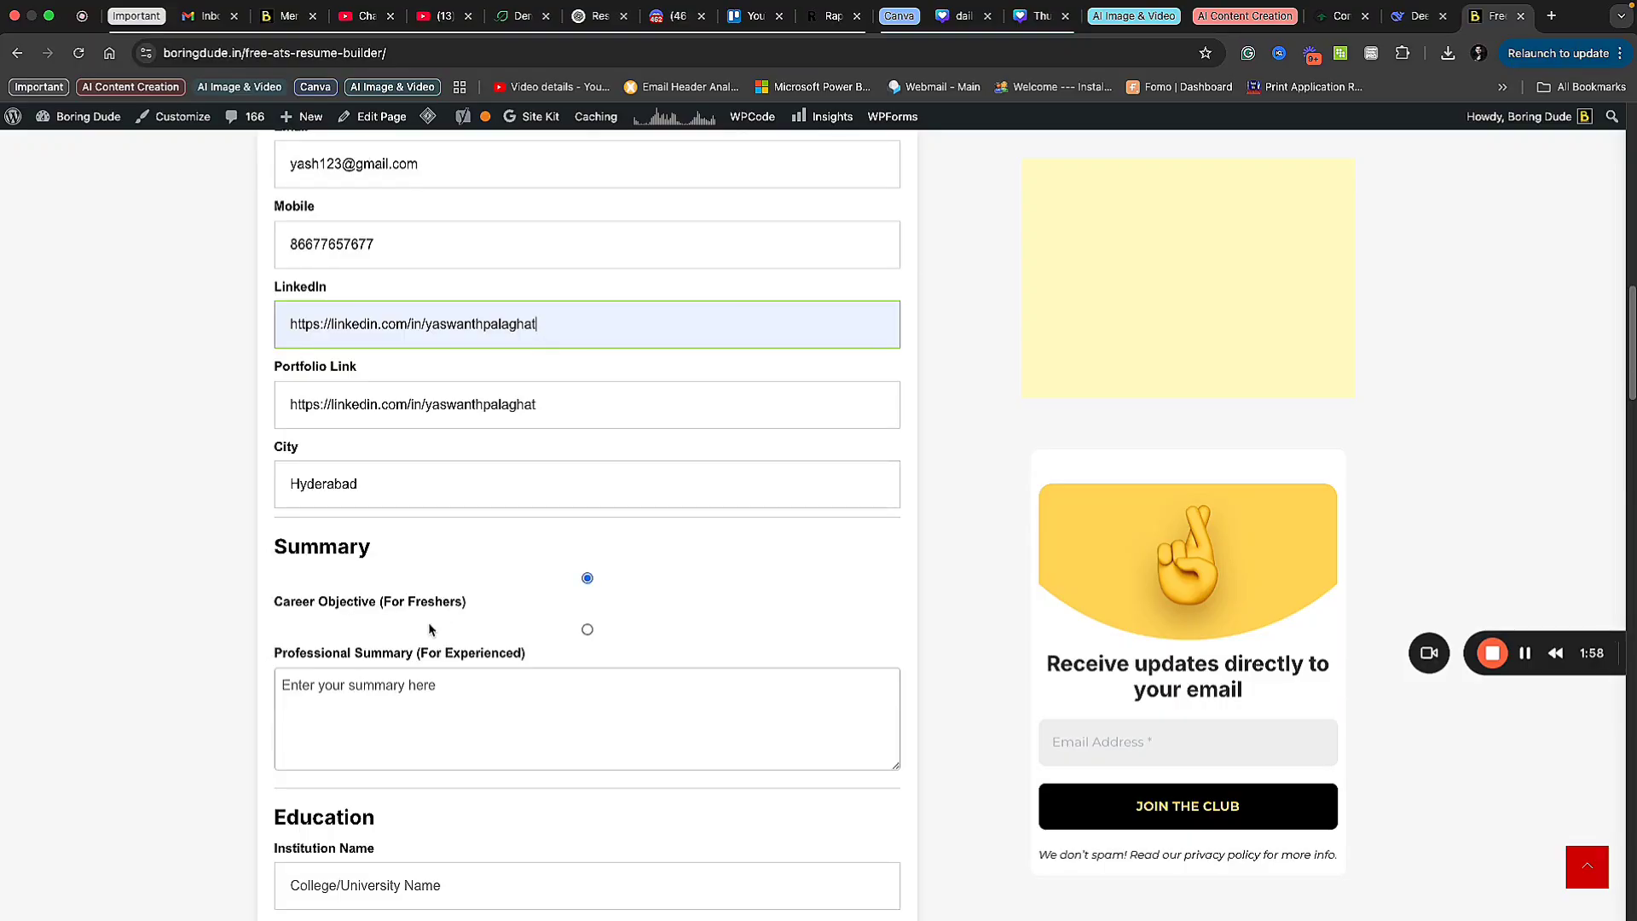
scroll(650, 583, "up", 10)
scroll(650, 583, "down", 4)
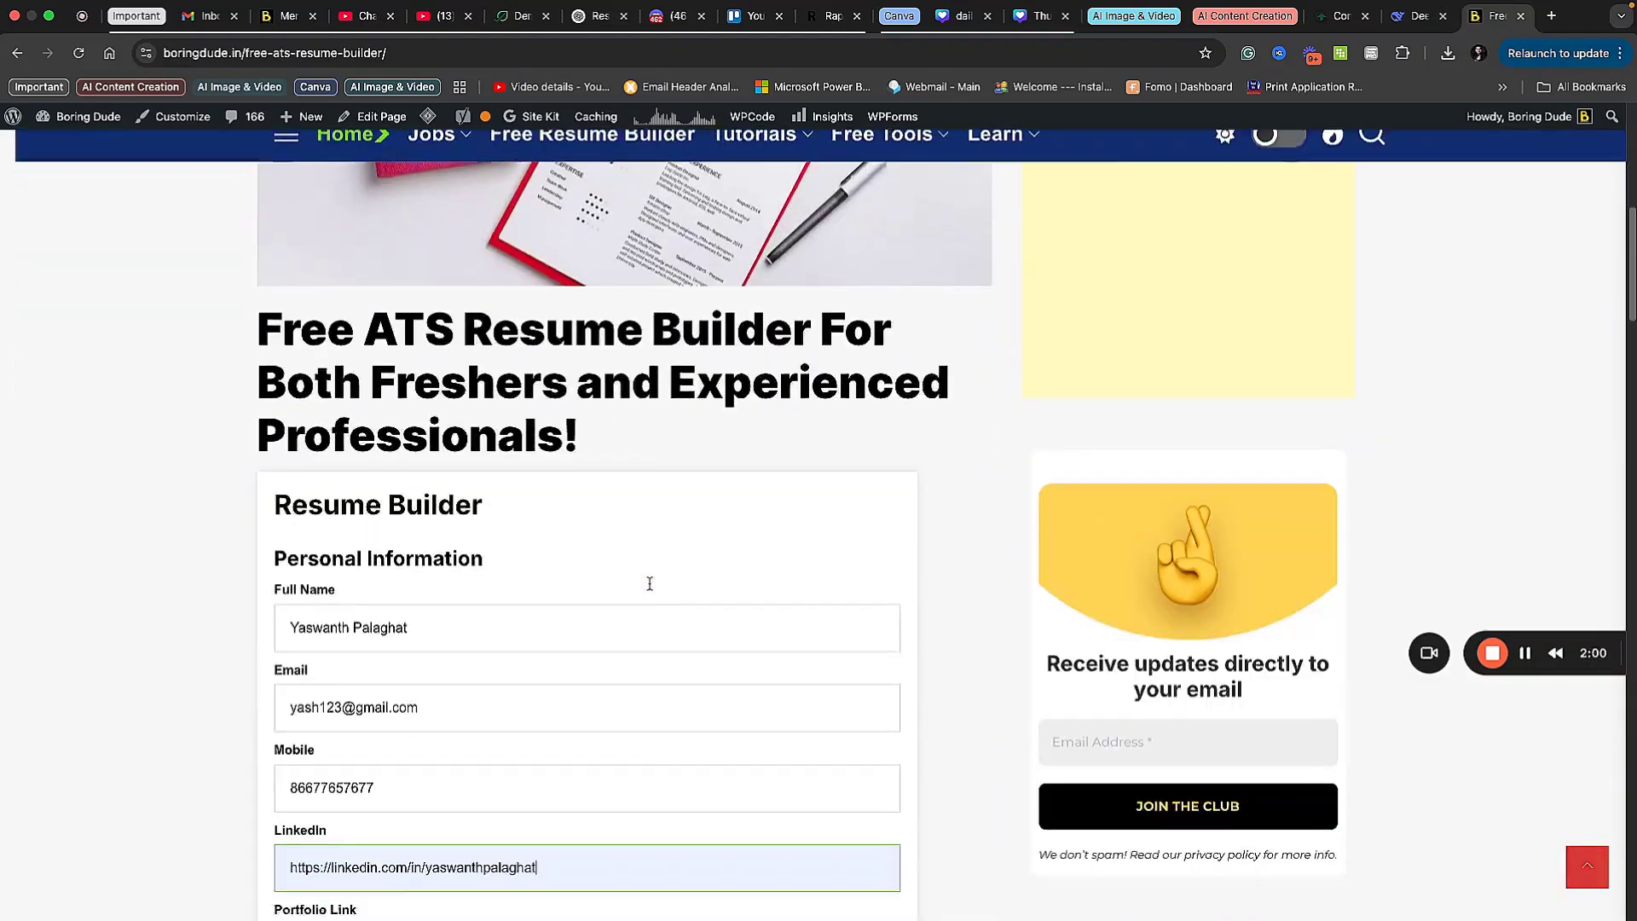
scroll(649, 583, "down", 6)
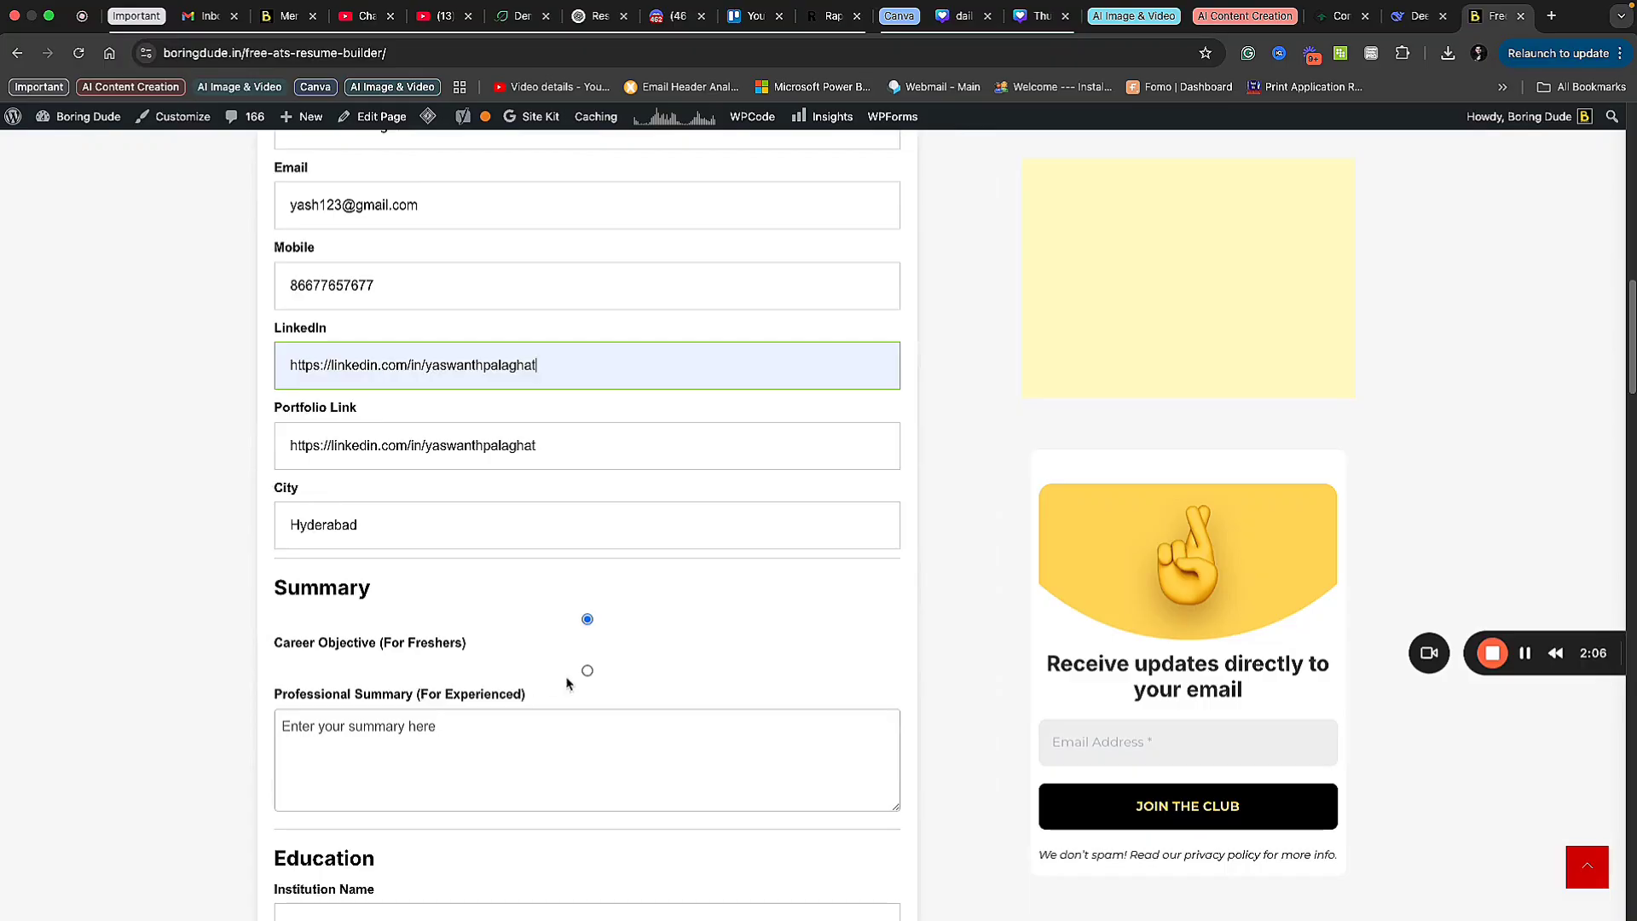
left_click(586, 671)
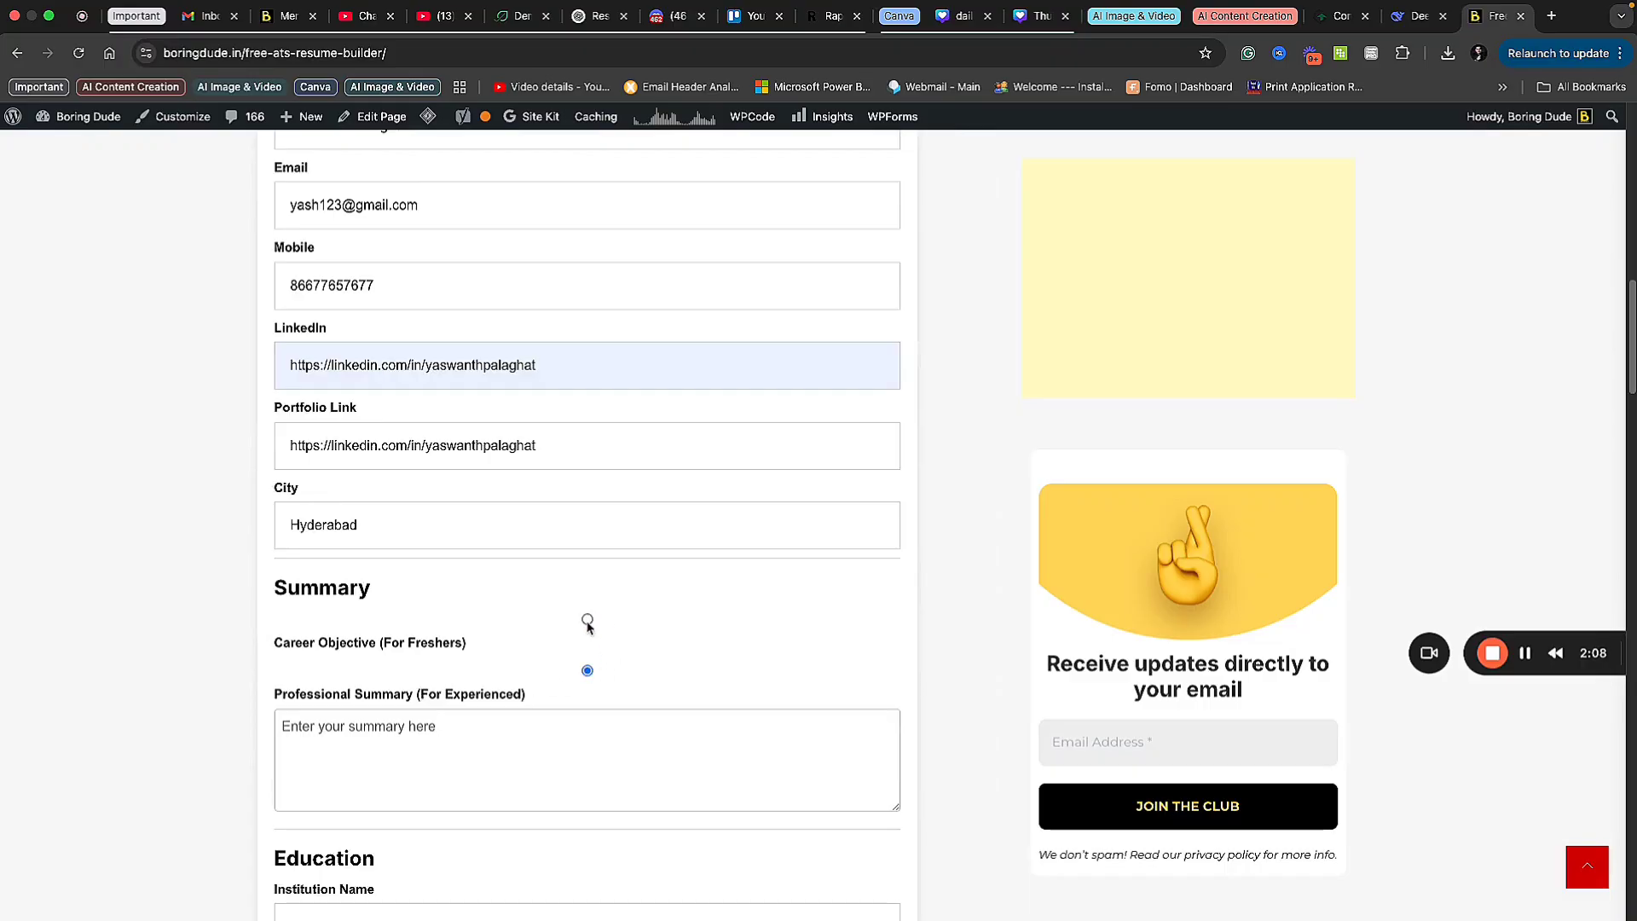
scroll(588, 624, "down", 10)
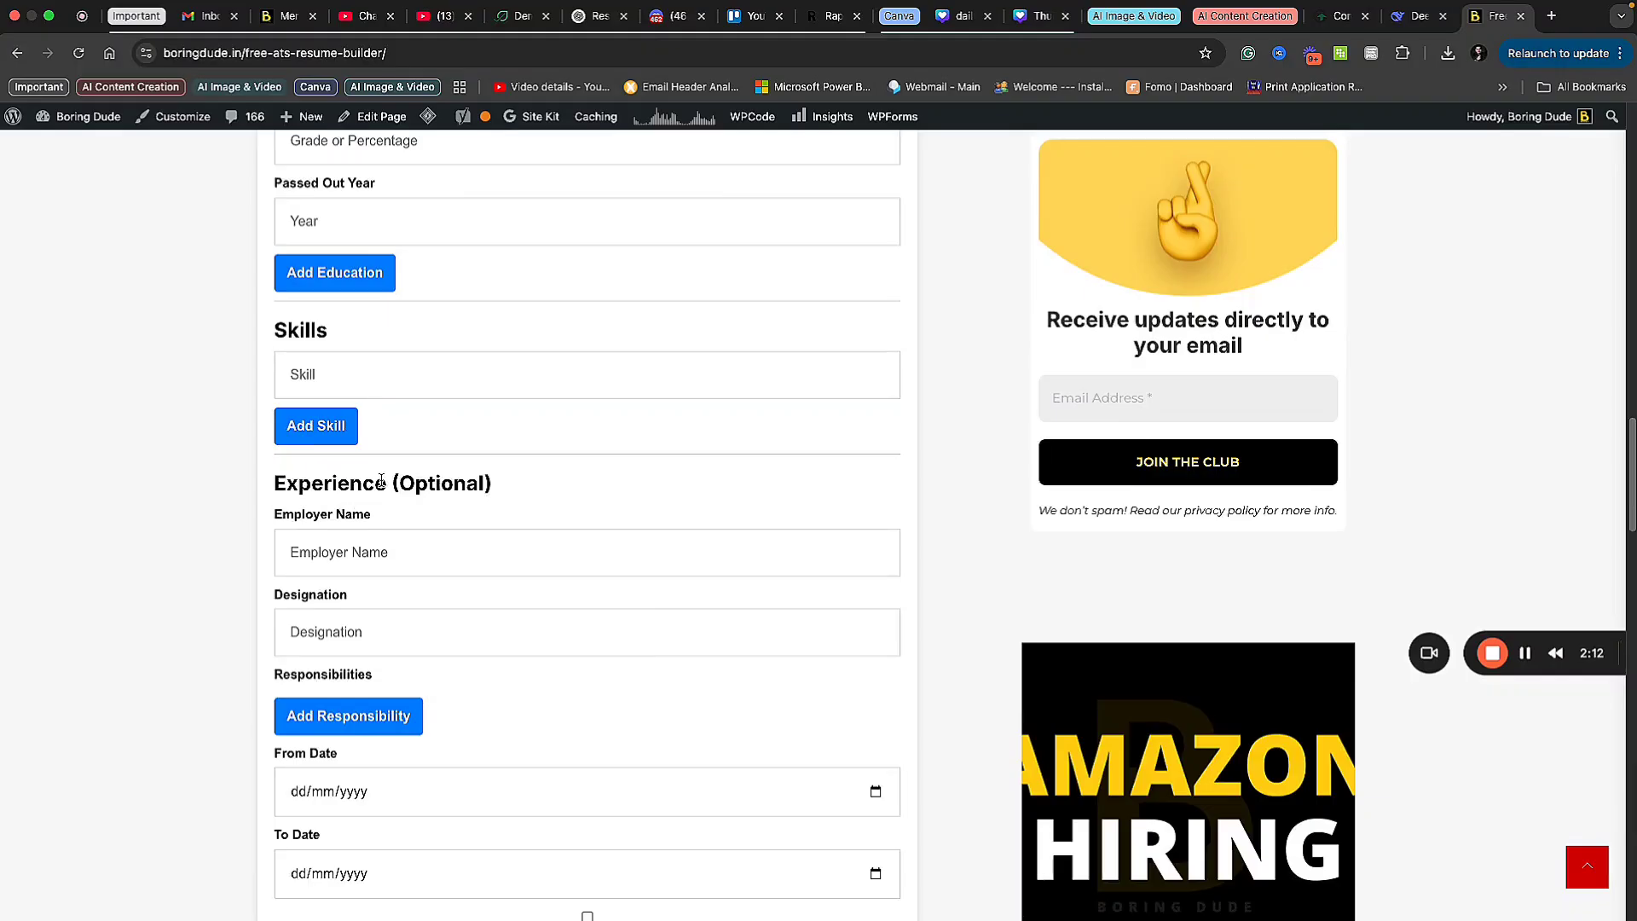
scroll(480, 488, "up", 9)
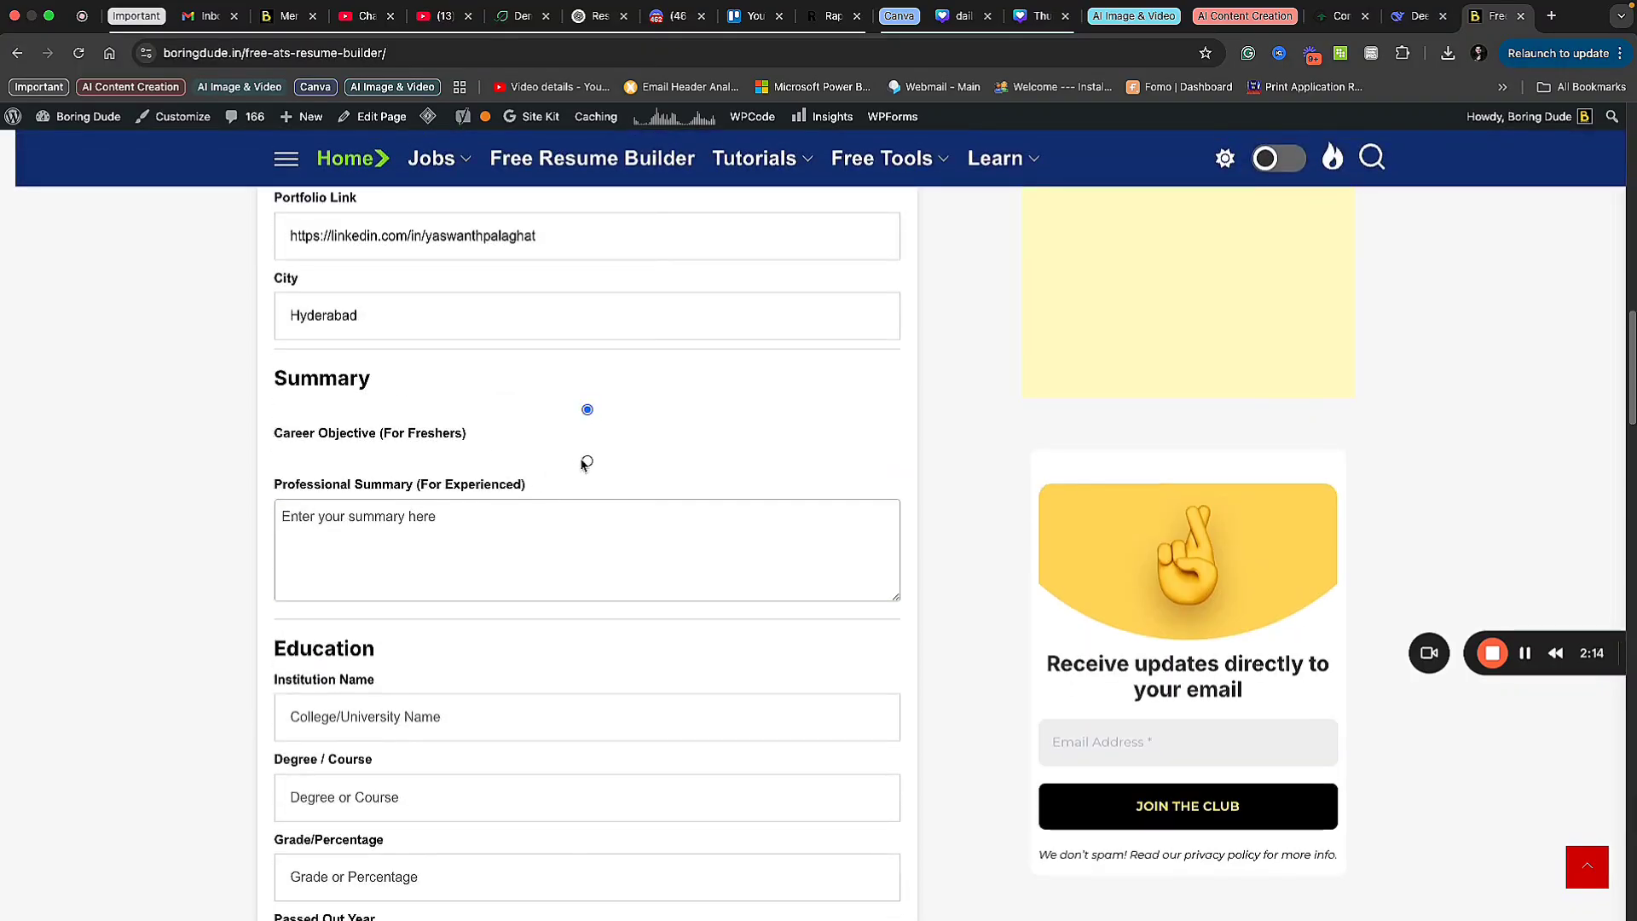
scroll(587, 461, "down", 8)
scroll(588, 461, "up", 6)
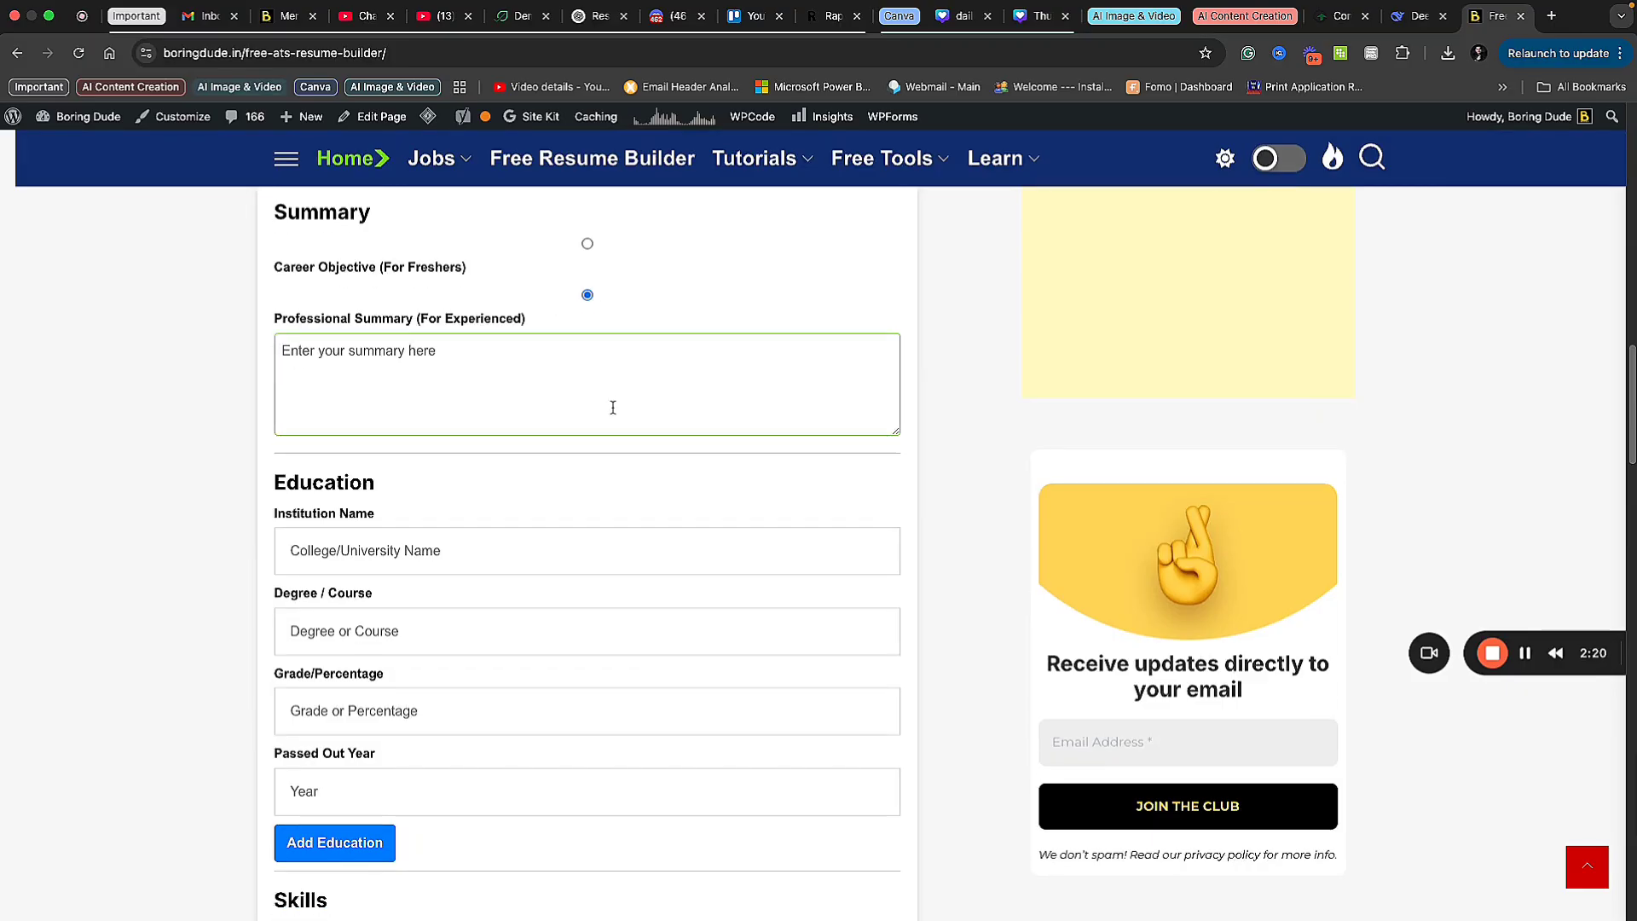
scroll(611, 406, "down", 10)
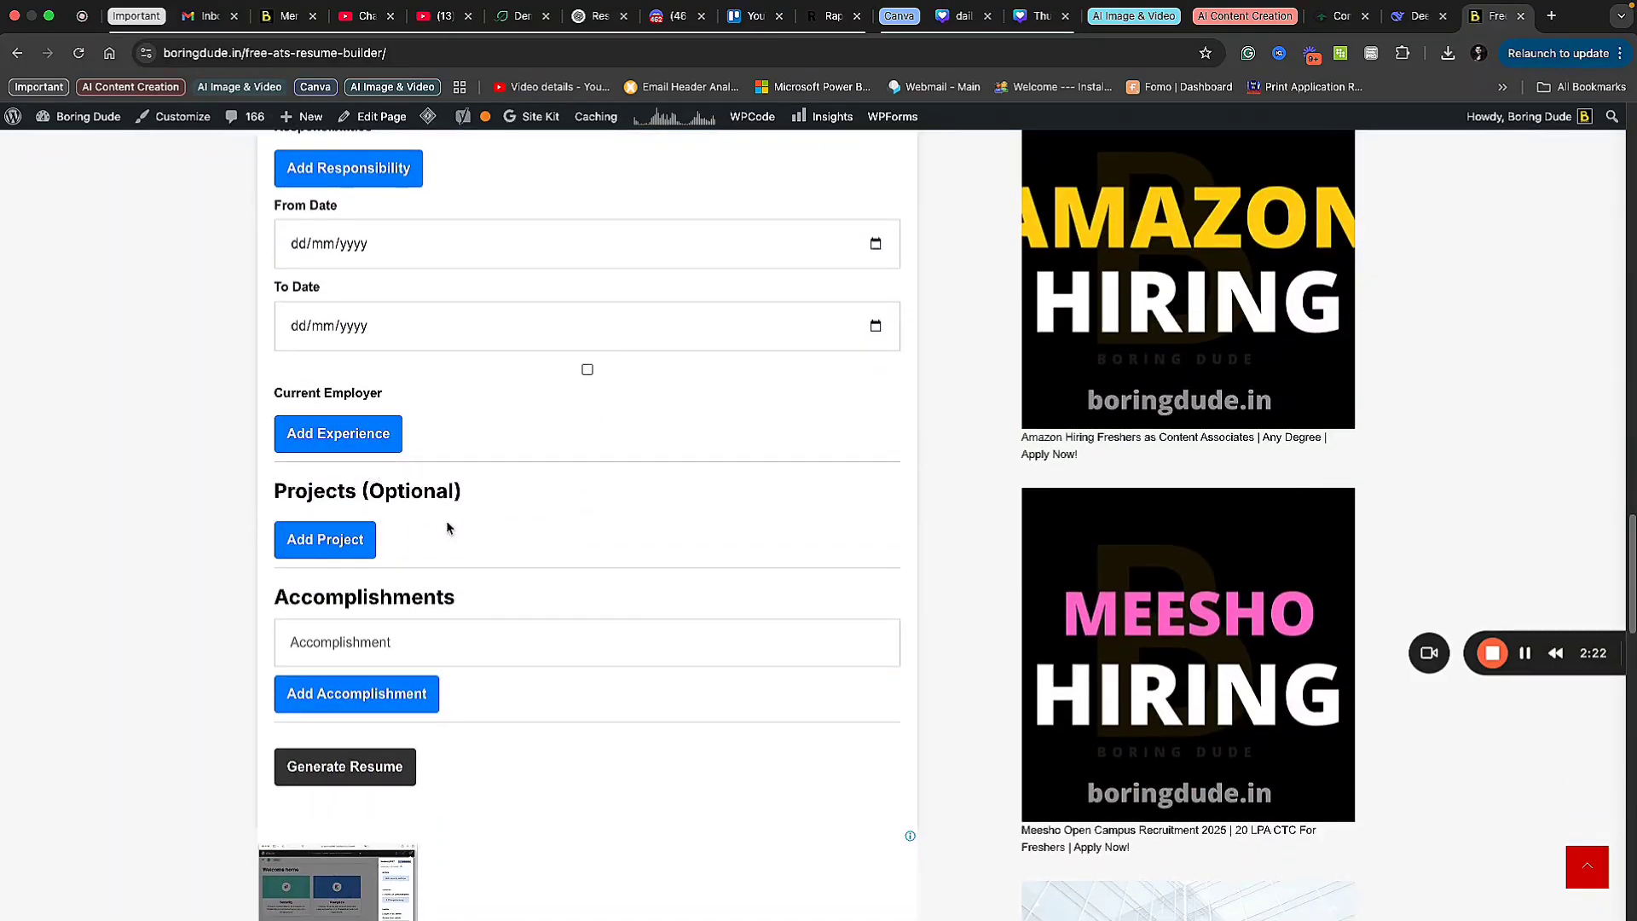
scroll(460, 516, "up", 4)
scroll(498, 379, "up", 12)
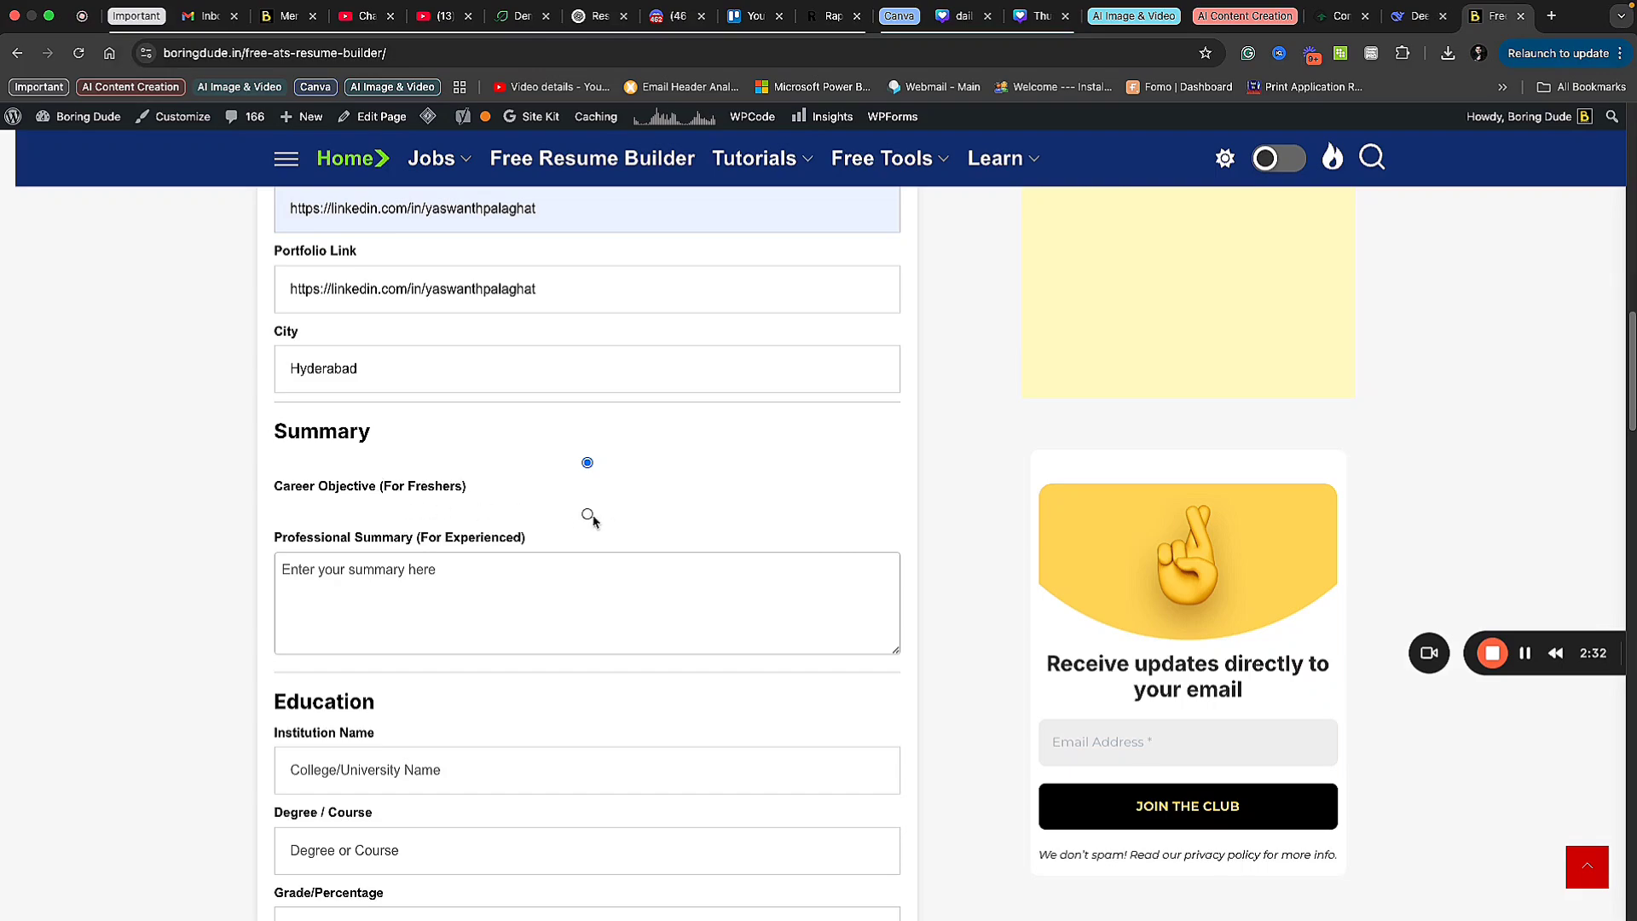
- Select Professional Summary (For Experienced) and fill the summary with about two lines of random filler text beginning "jhugdiwuiewiouerw"
left_click(433, 600)
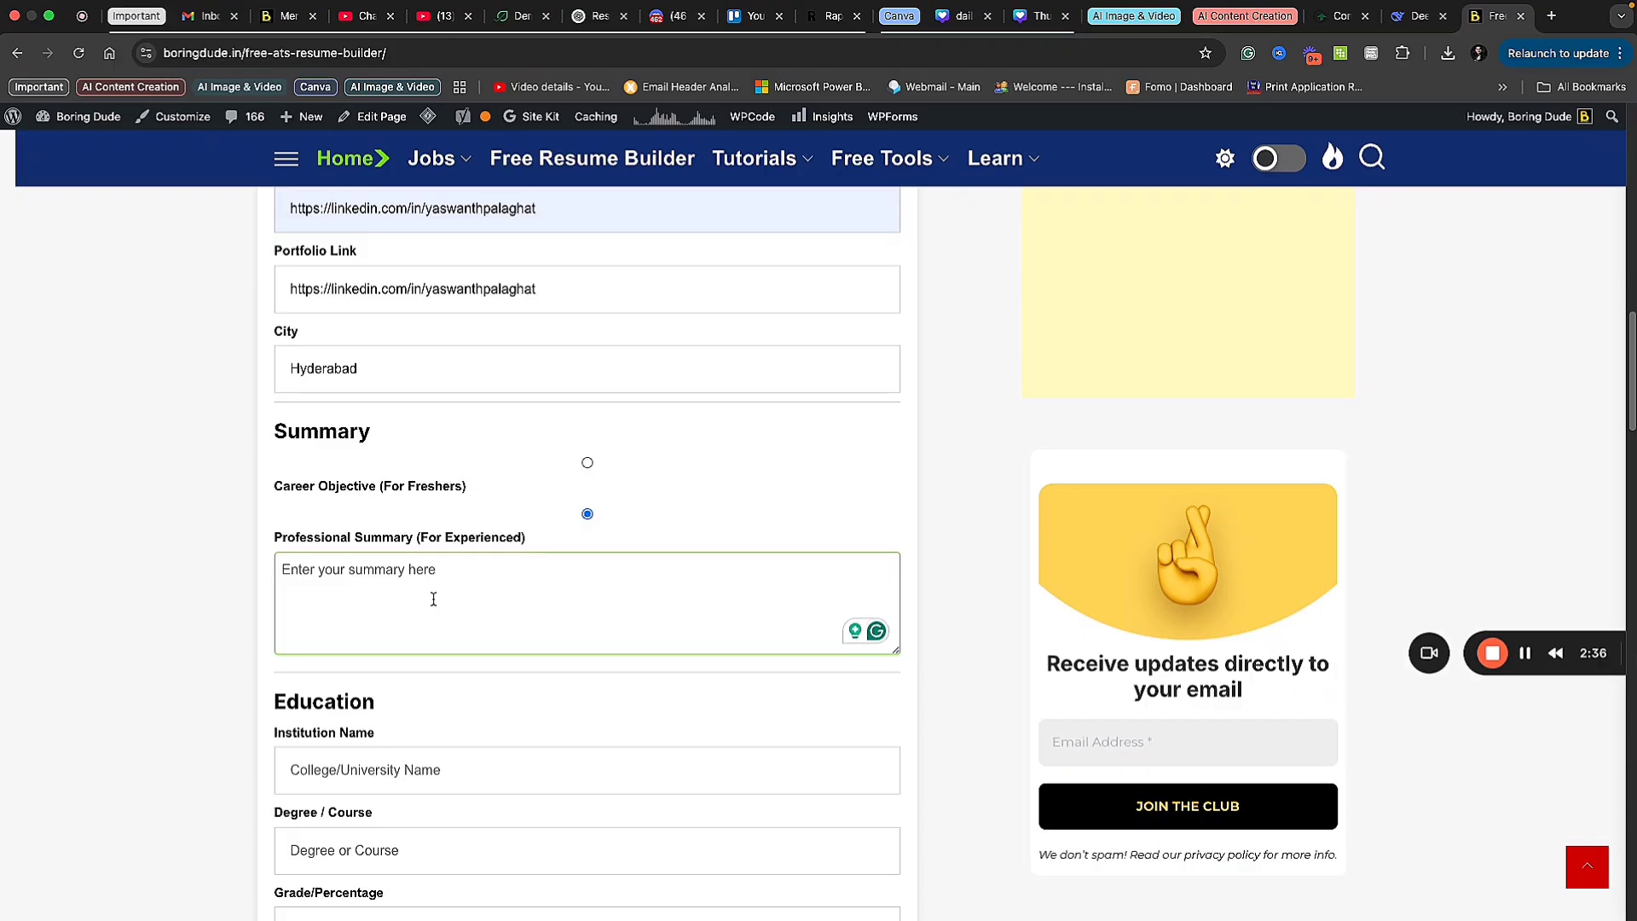
type("jhugdiwuiewiou")
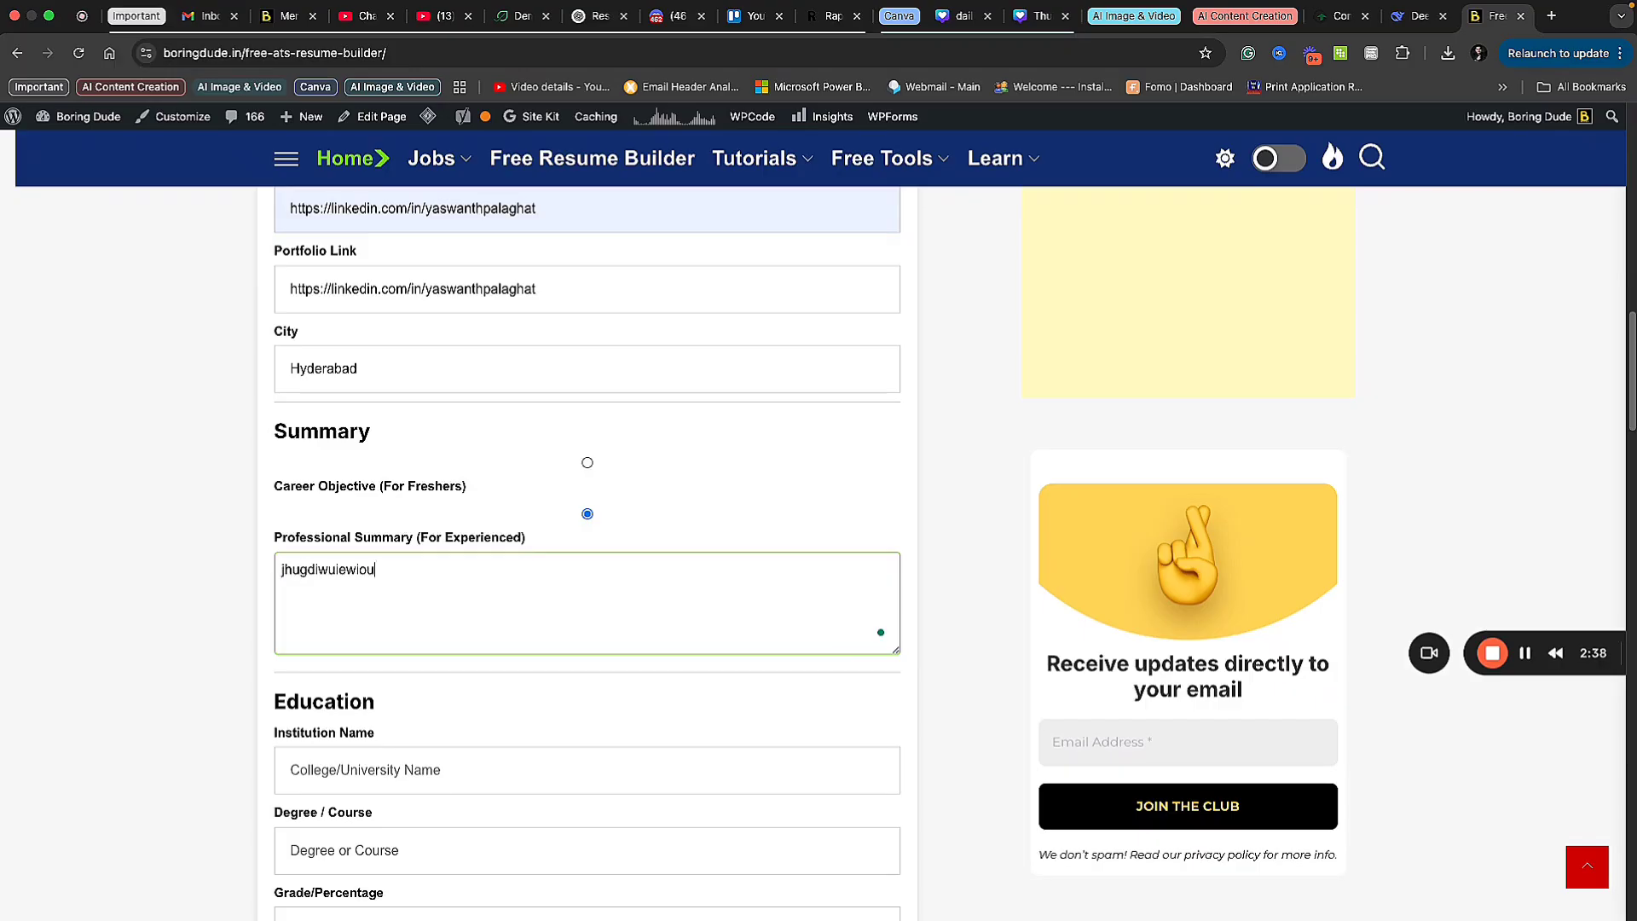
type("erw yoiodsfhioewihf hiwgieropgoepr")
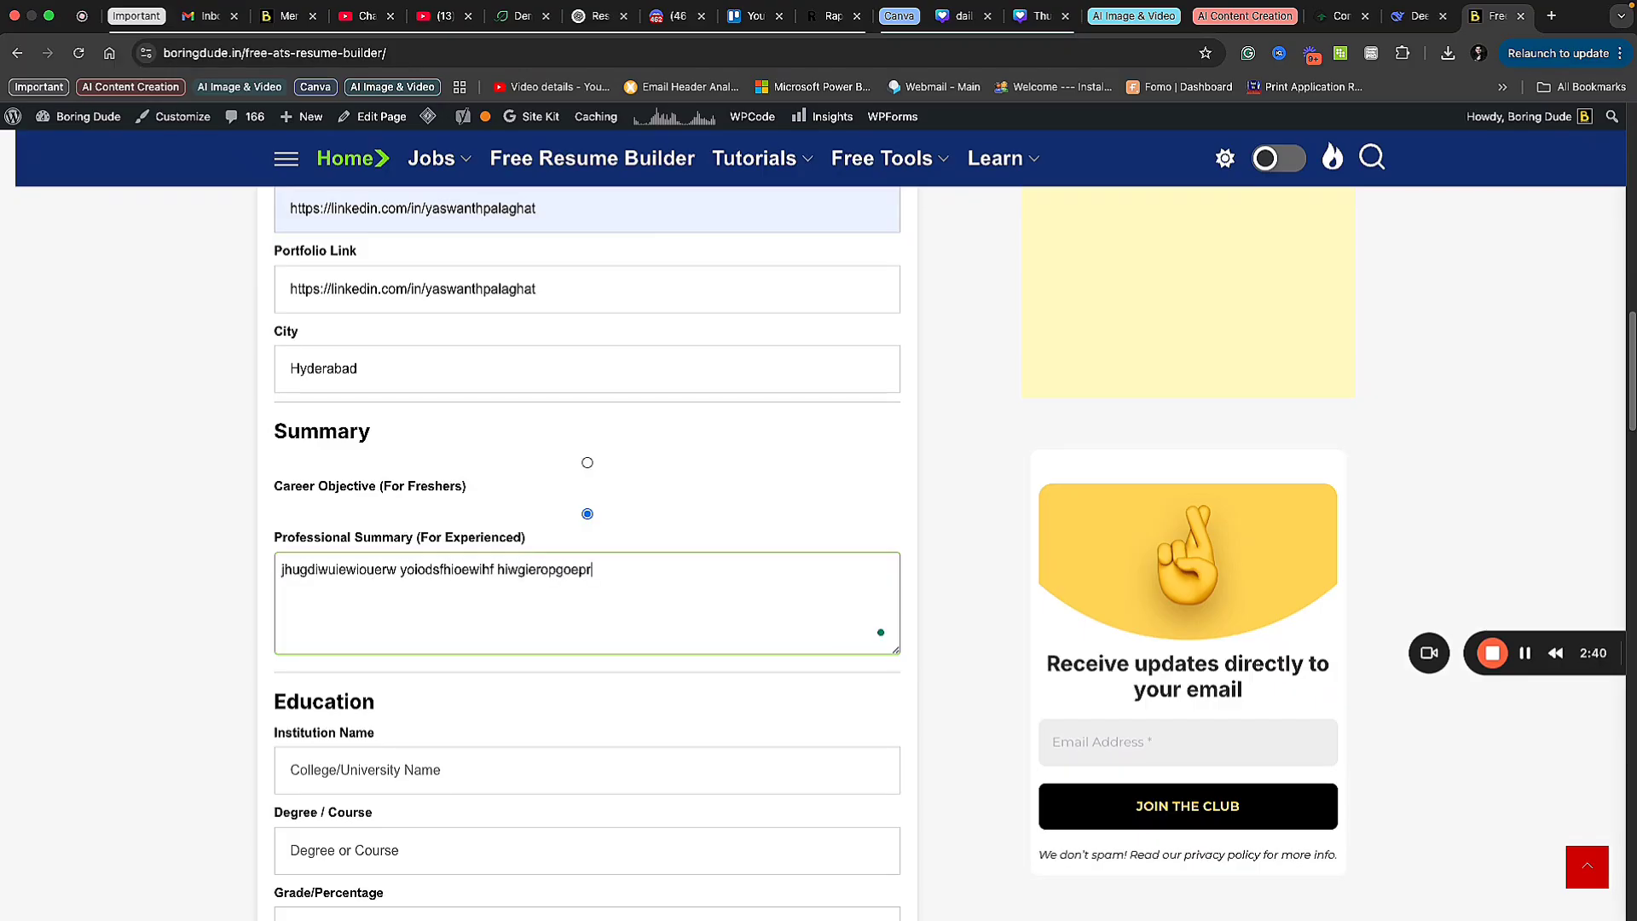
type(" erhiiovjperoij ")
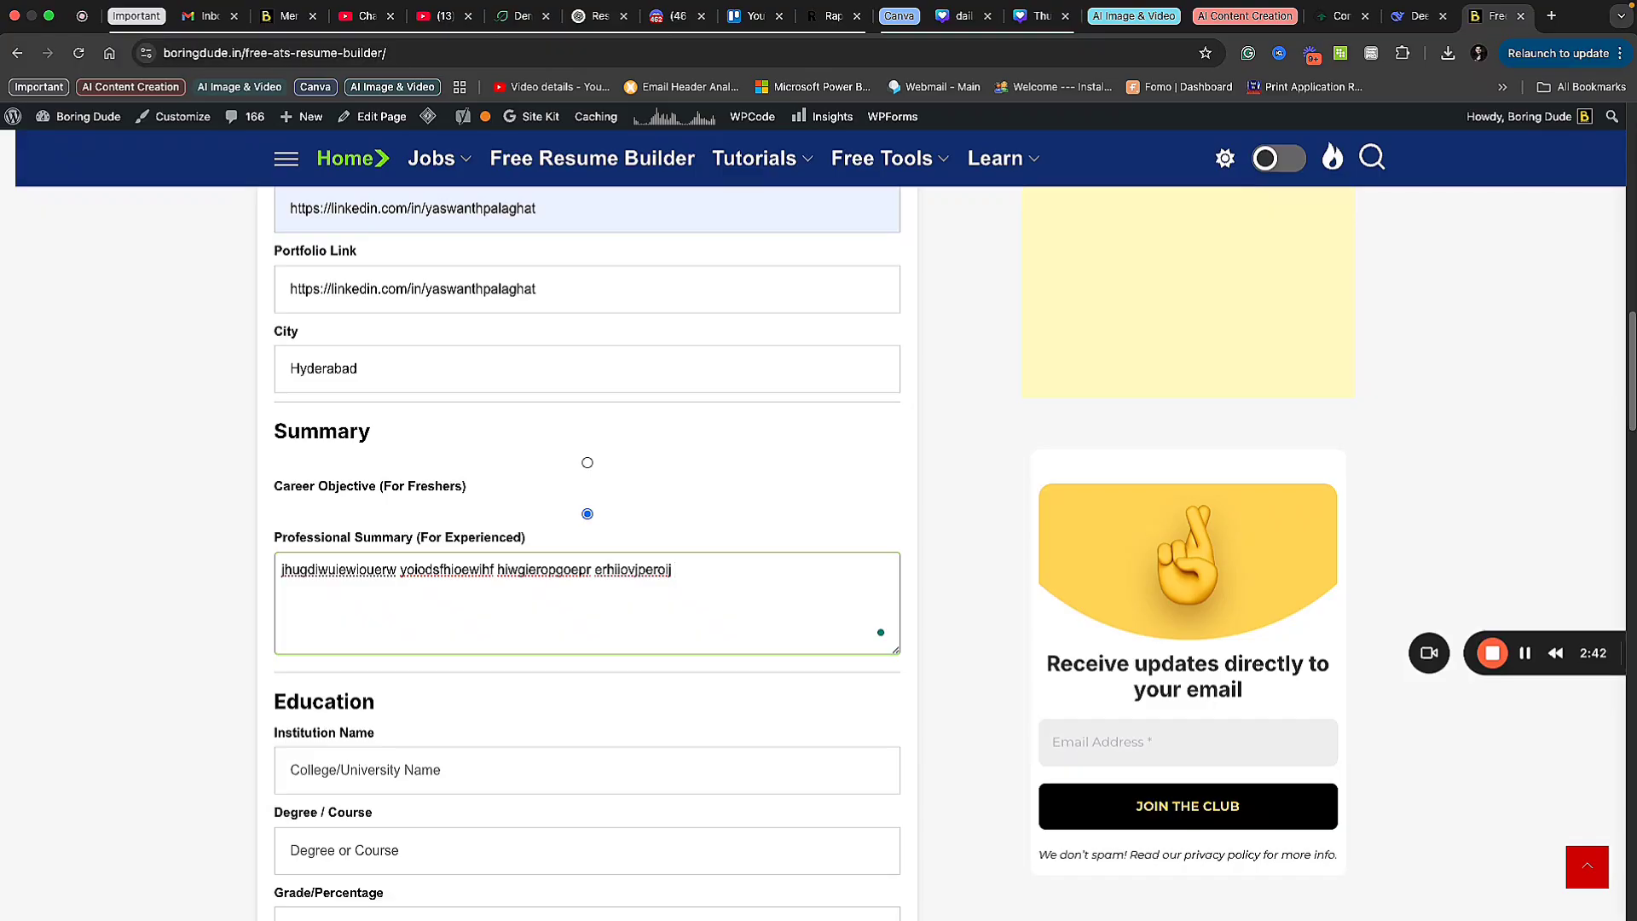
type("guiguiiuiu gjhhuiiuioioioi")
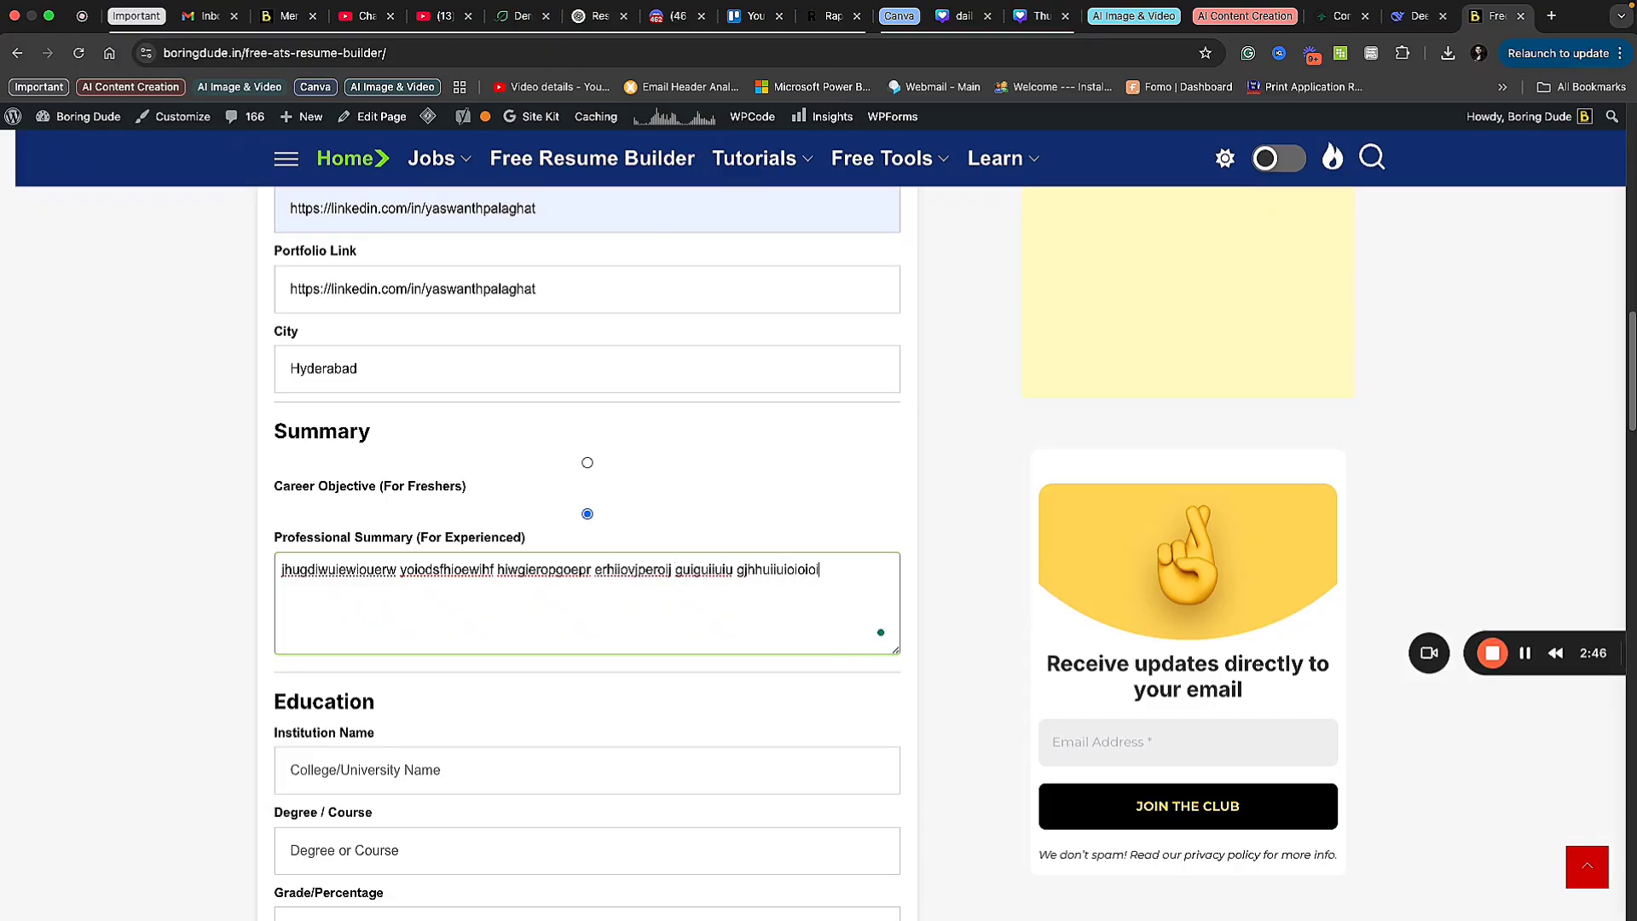
type(" hfjtfuyfuyiugi iy")
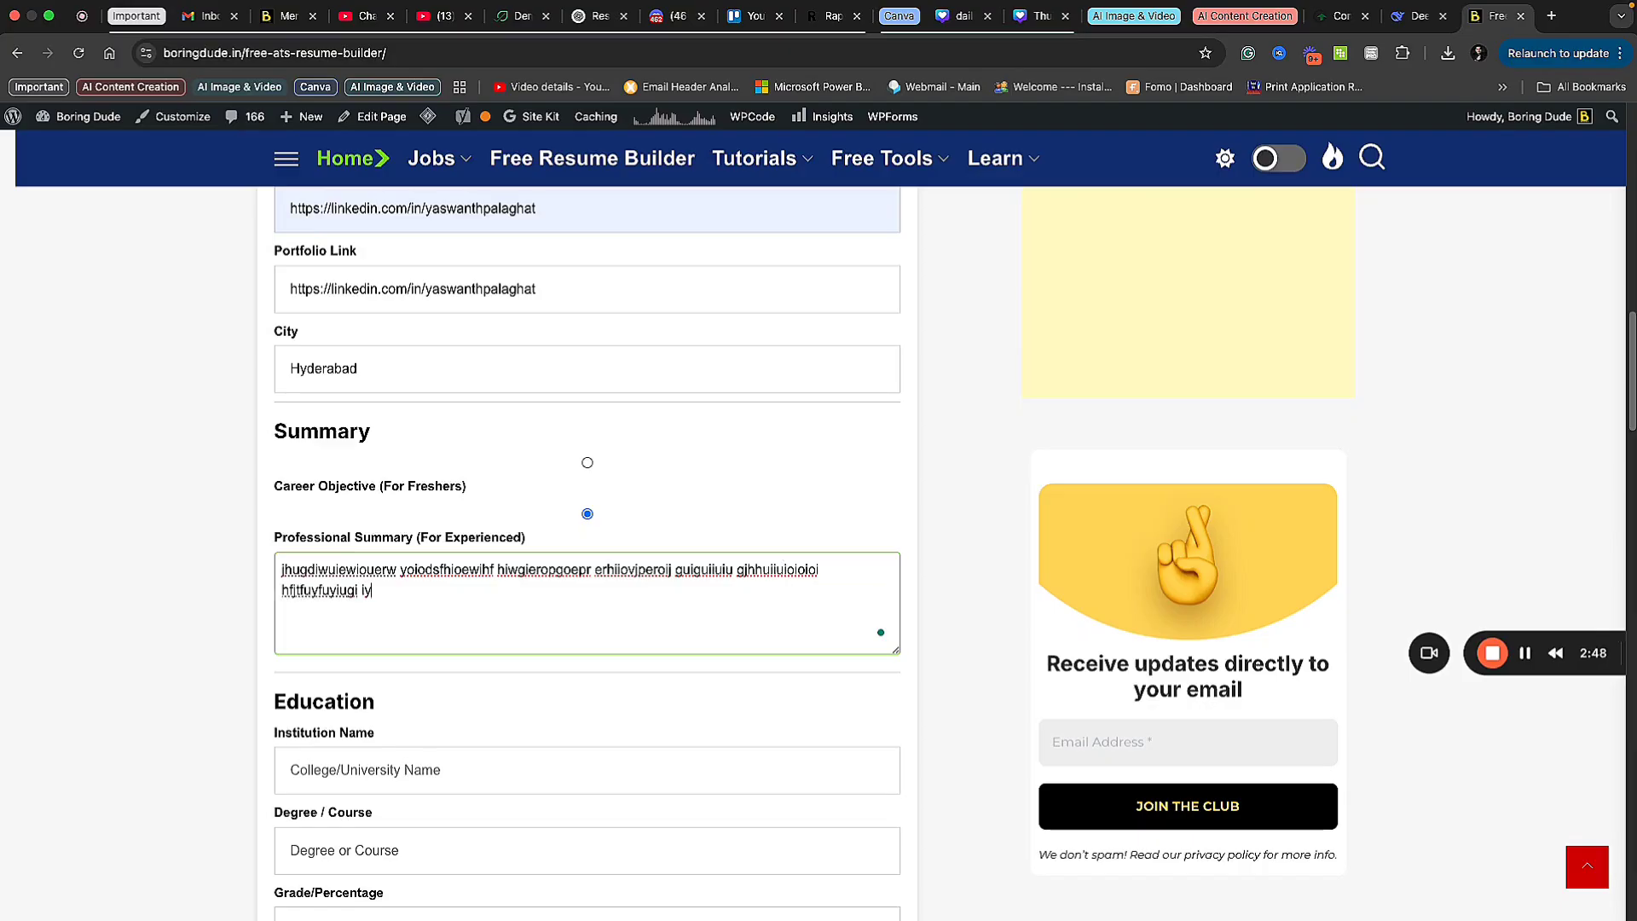
type("guiiouihouoi yfouoigouiyfogu")
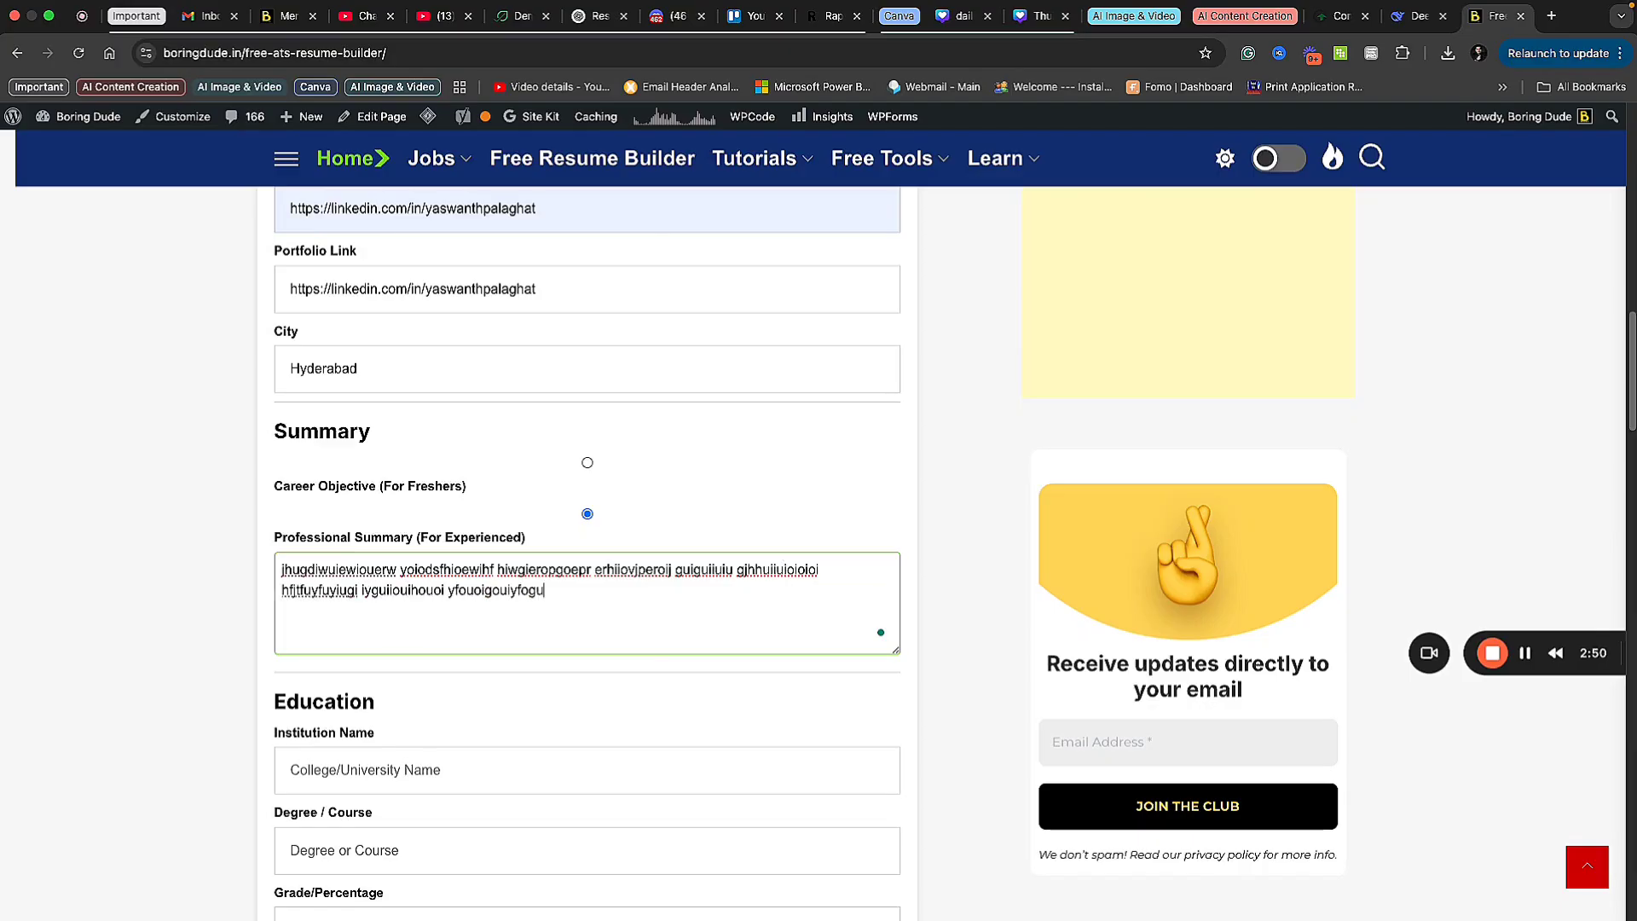
type(" uougogioiphiiiihpphophi")
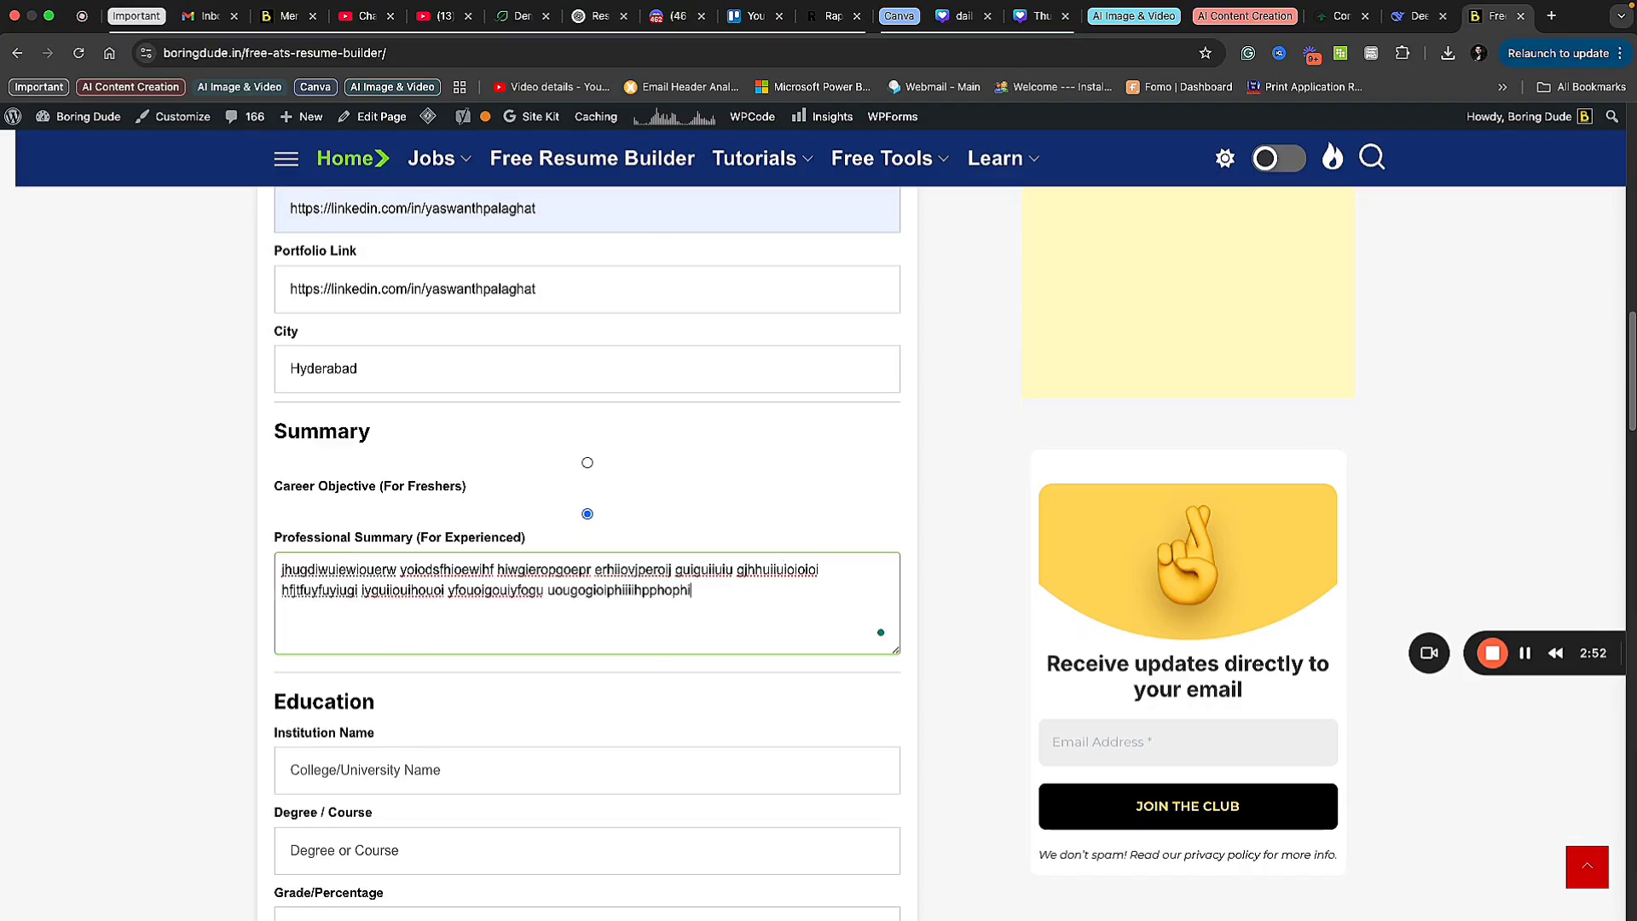
key("cmd+a")
left_click(432, 596)
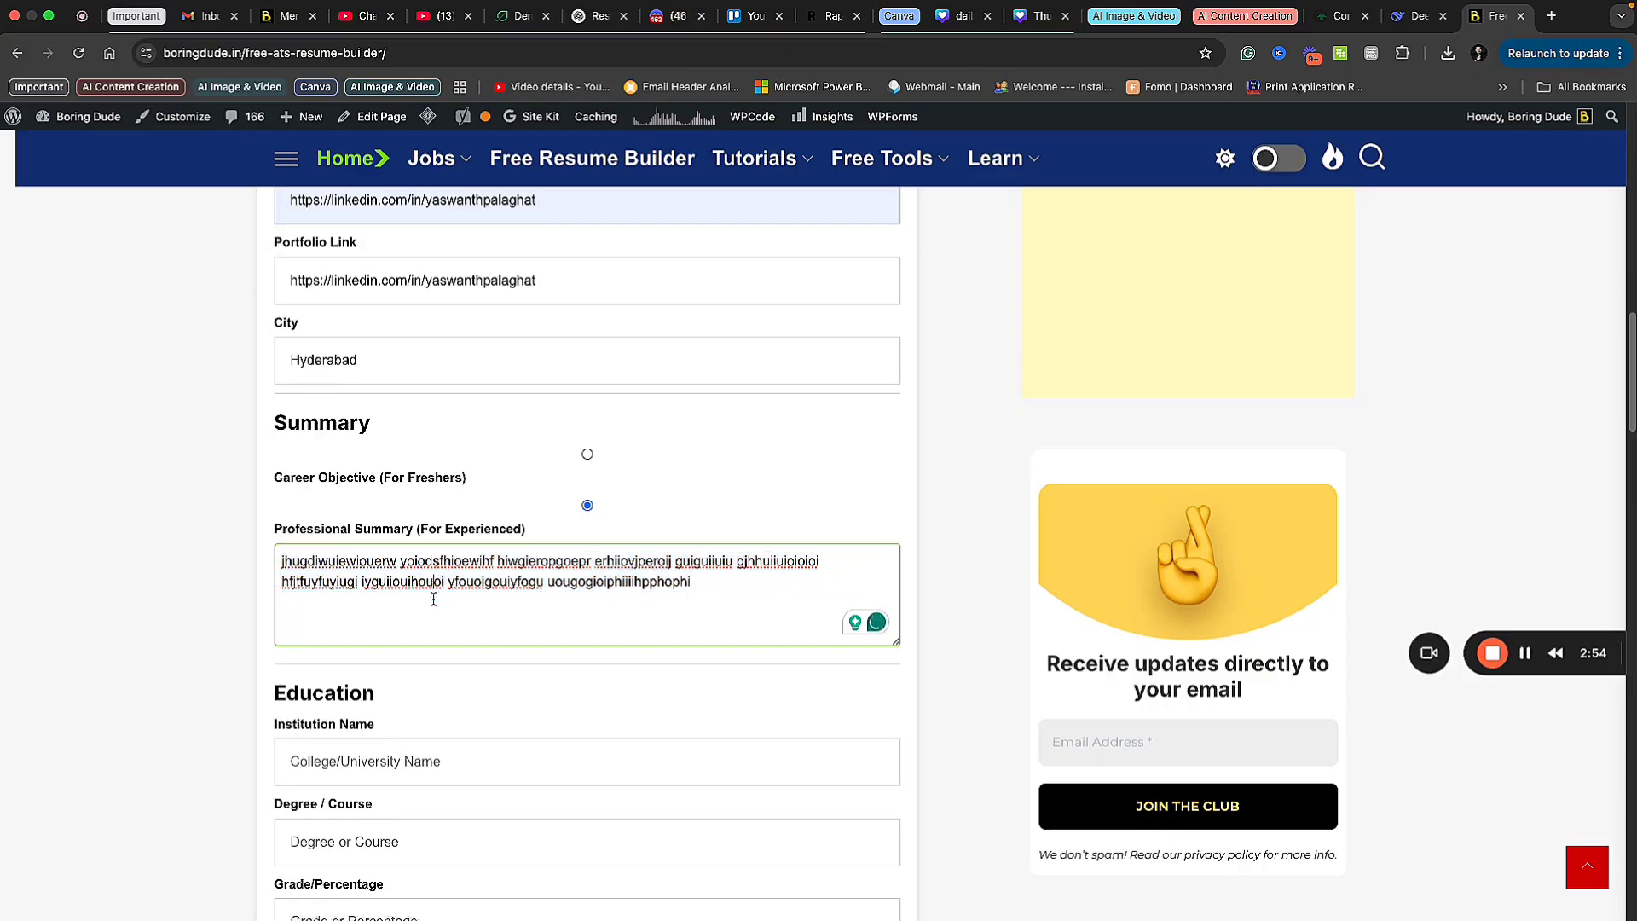
- Fill in the first education entry with institution ABc, degree B.E, grade 90 and passed out year 2013
scroll(418, 579, "down", 3)
left_click(401, 563)
type("ABc")
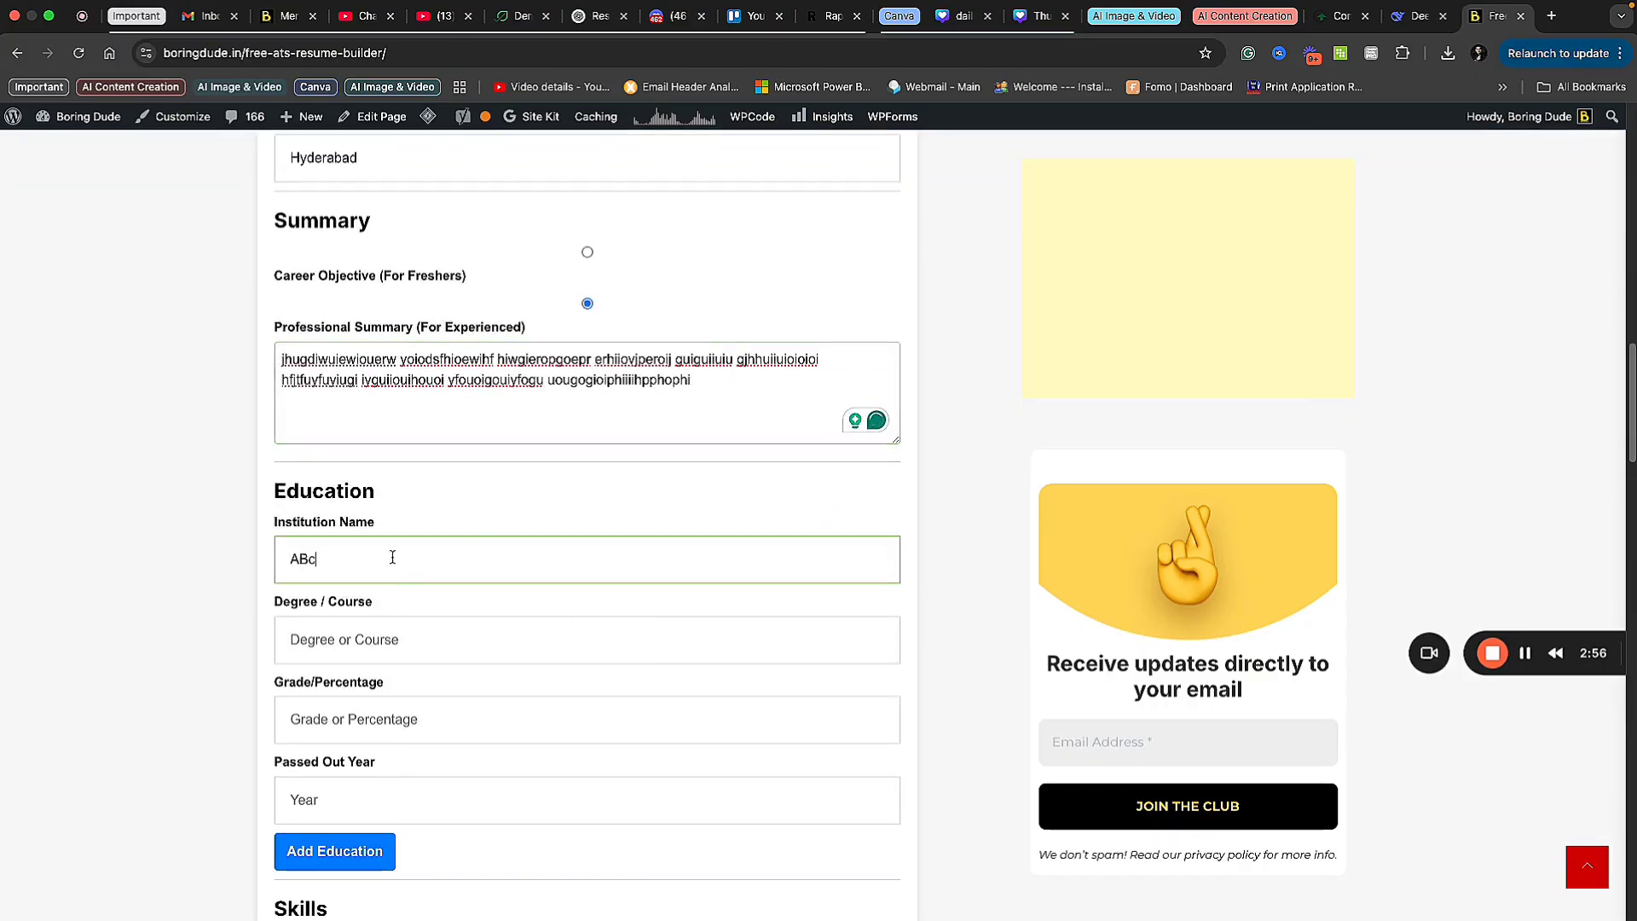
left_click(467, 644)
type("B.E")
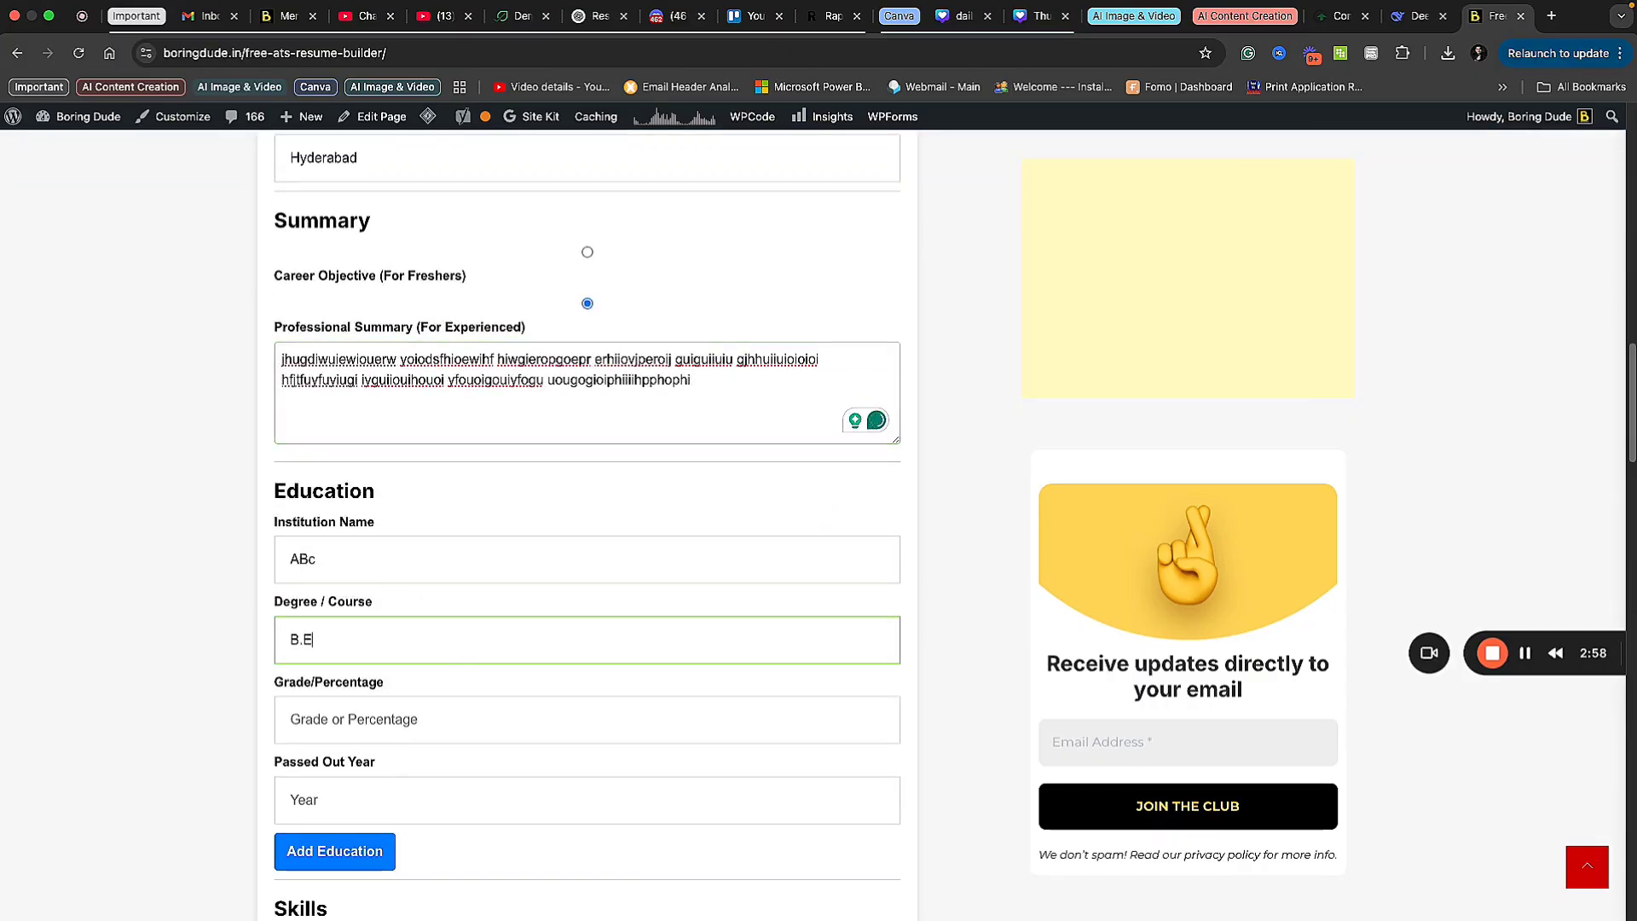
left_click(466, 717)
type("201")
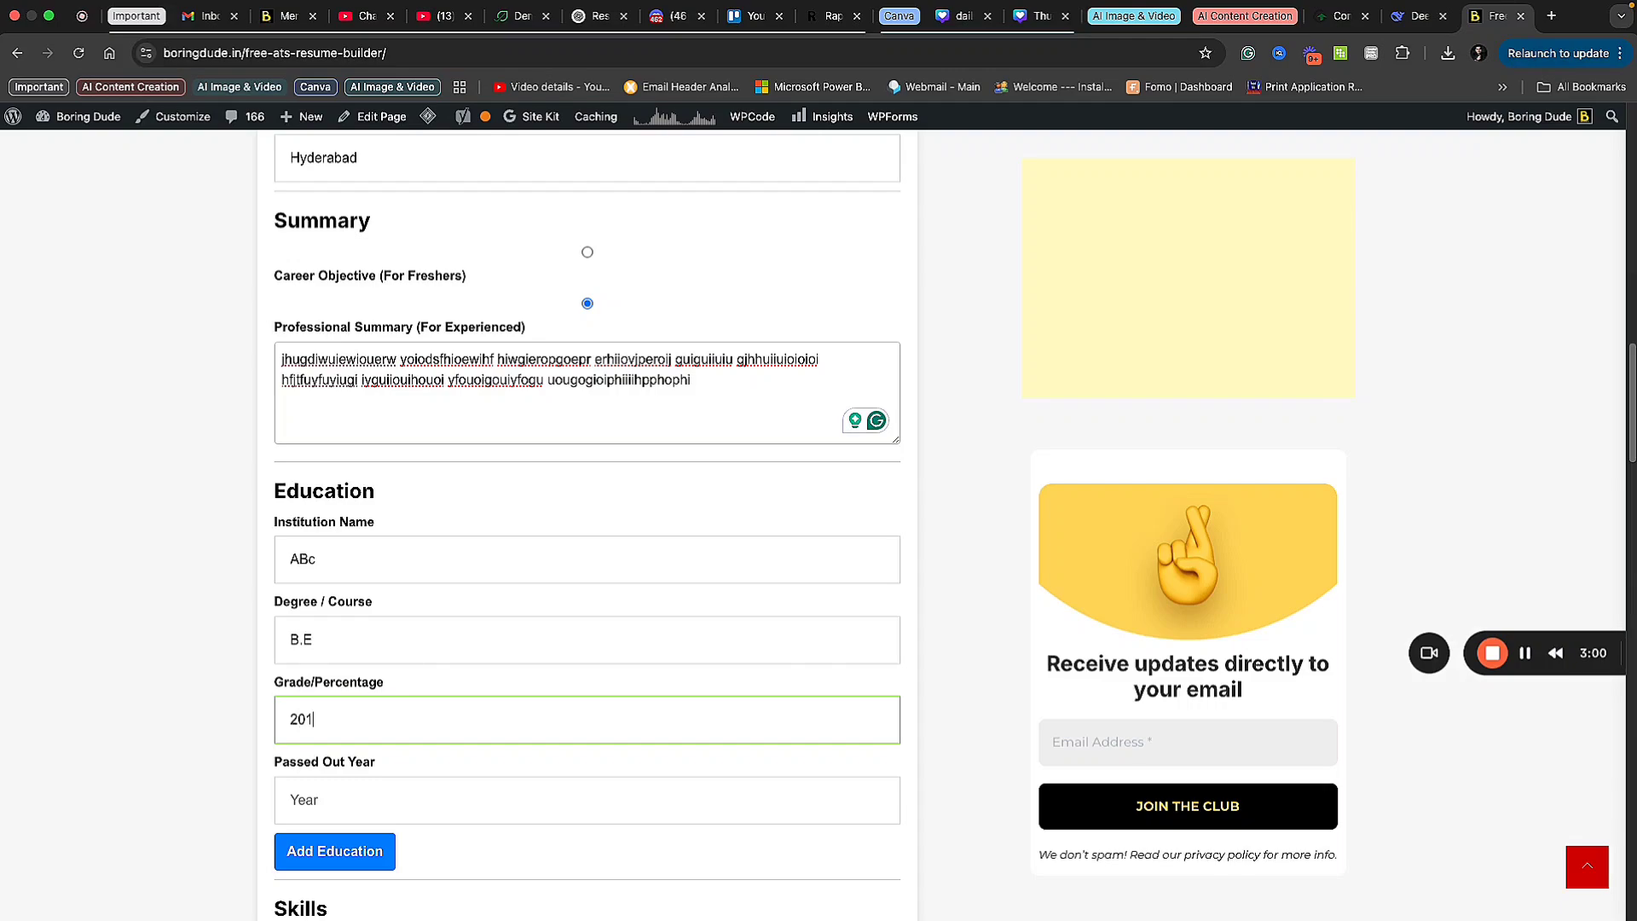
type("7")
left_click_drag(339, 718, 207, 718)
type("90")
left_click(332, 788)
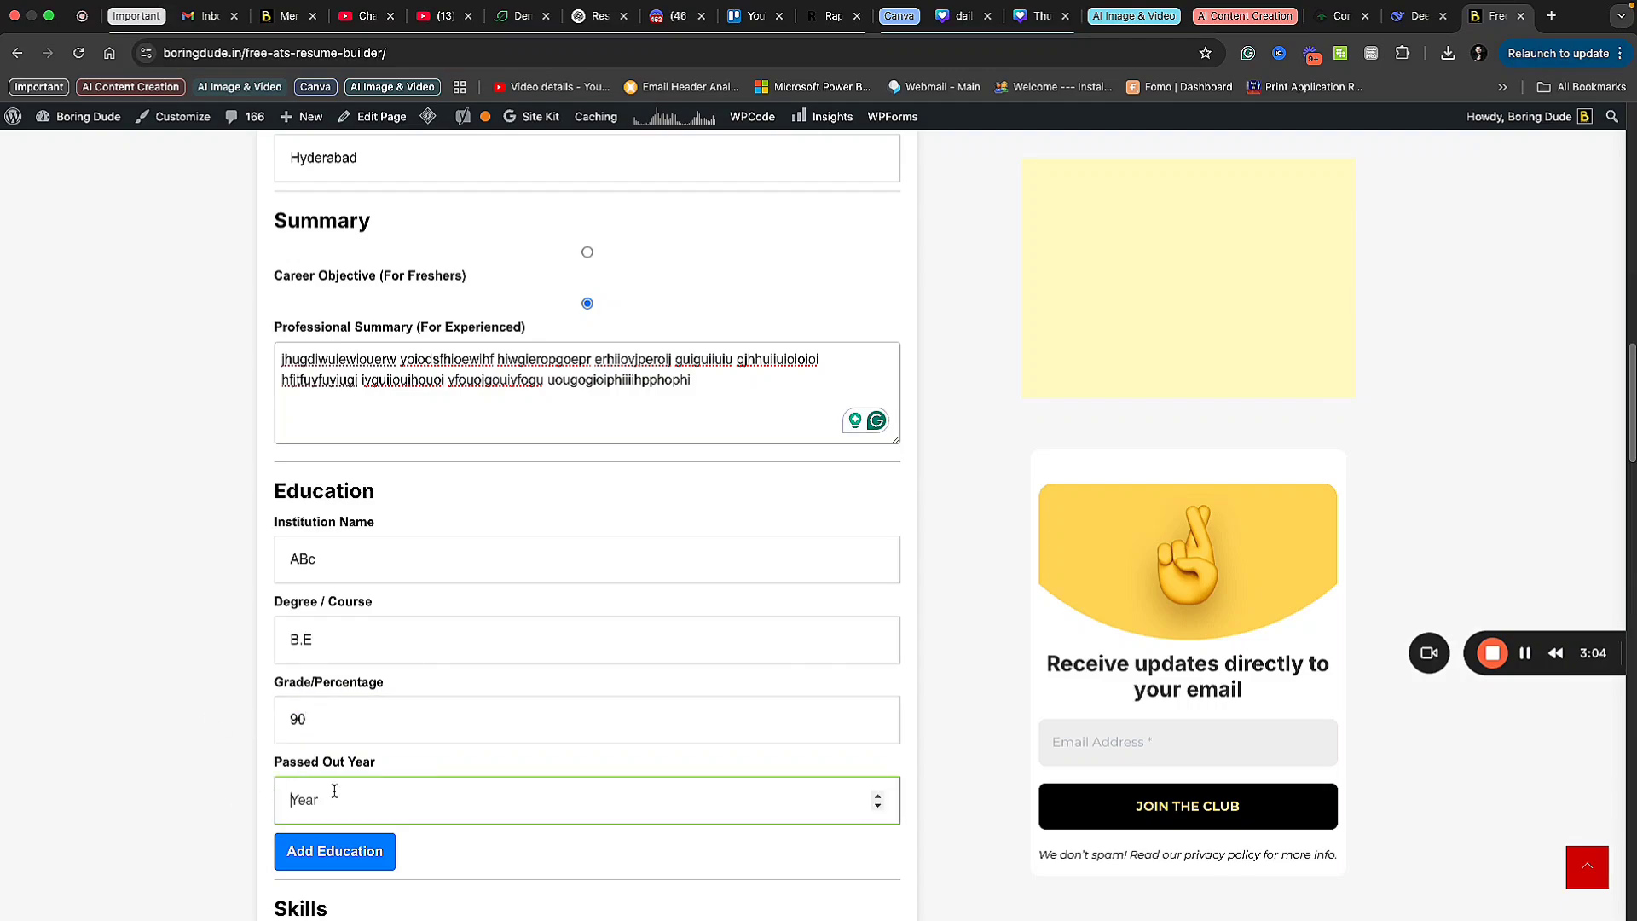
type("2013")
scroll(333, 788, "down", 2)
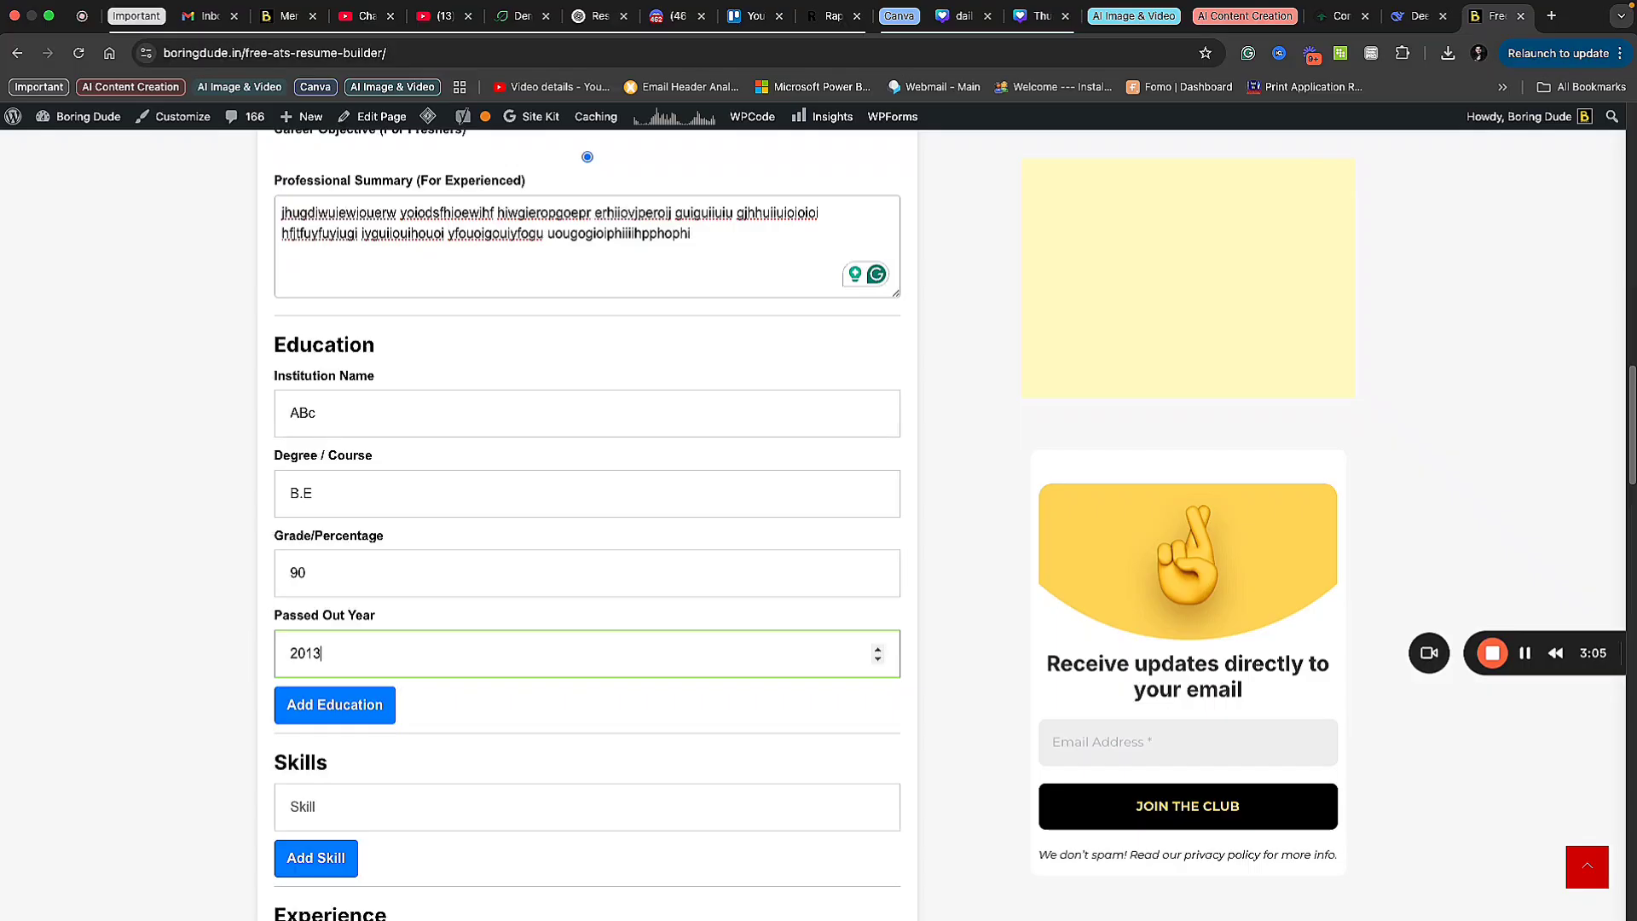
- Add a second education entry with institution gytu, degree 12, grade 99 and passed out year 2012
left_click(319, 708)
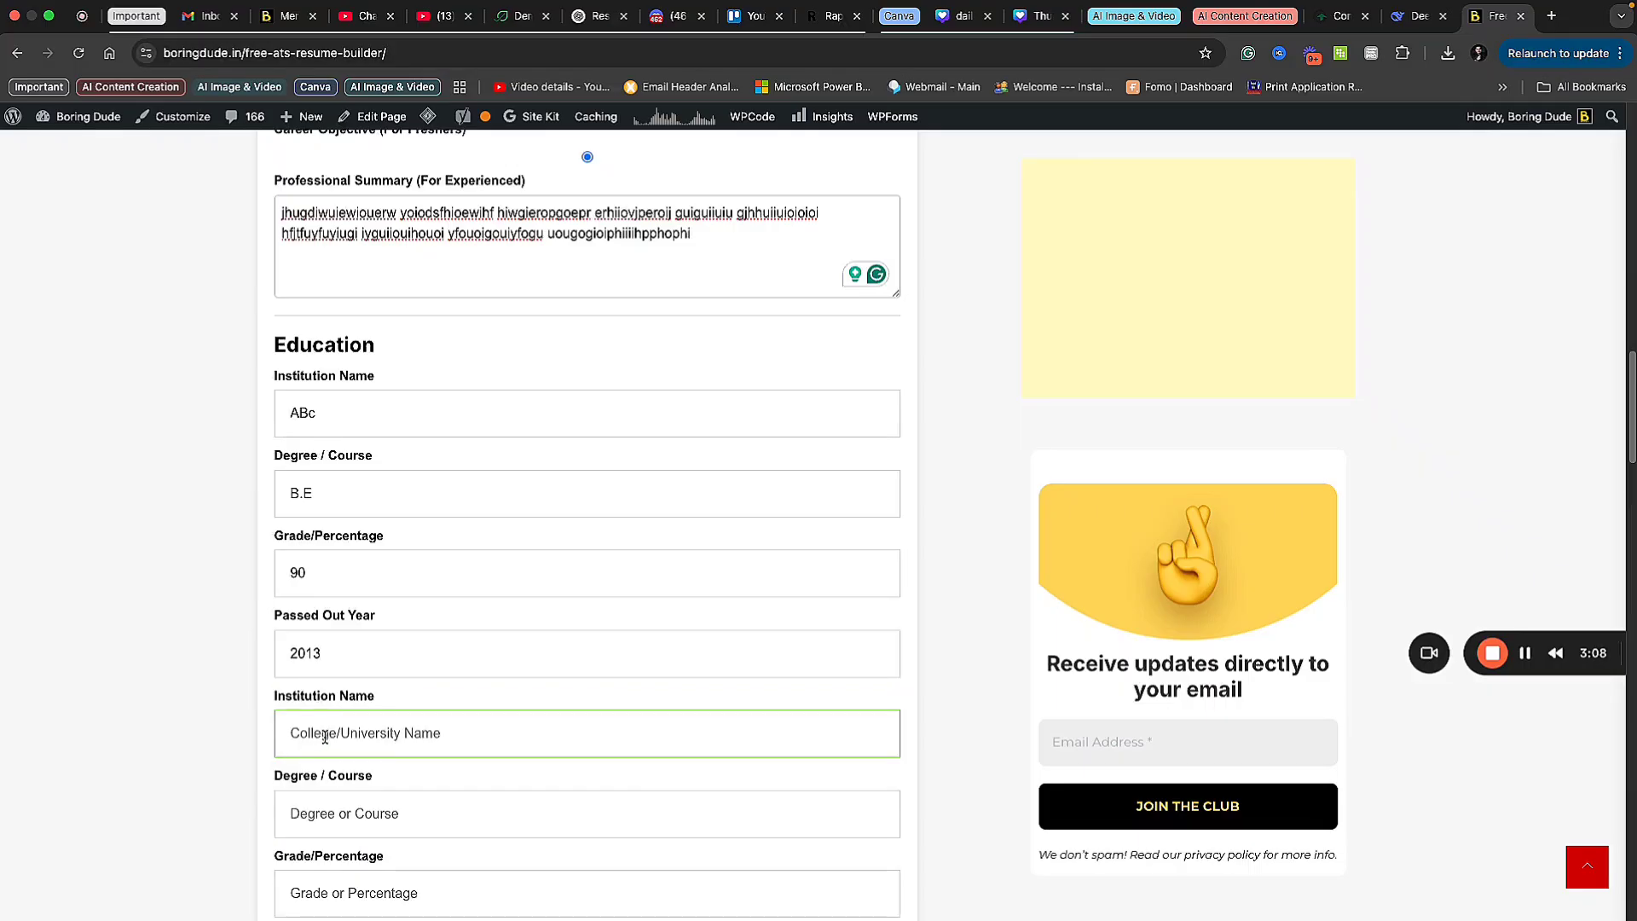
type("gytu")
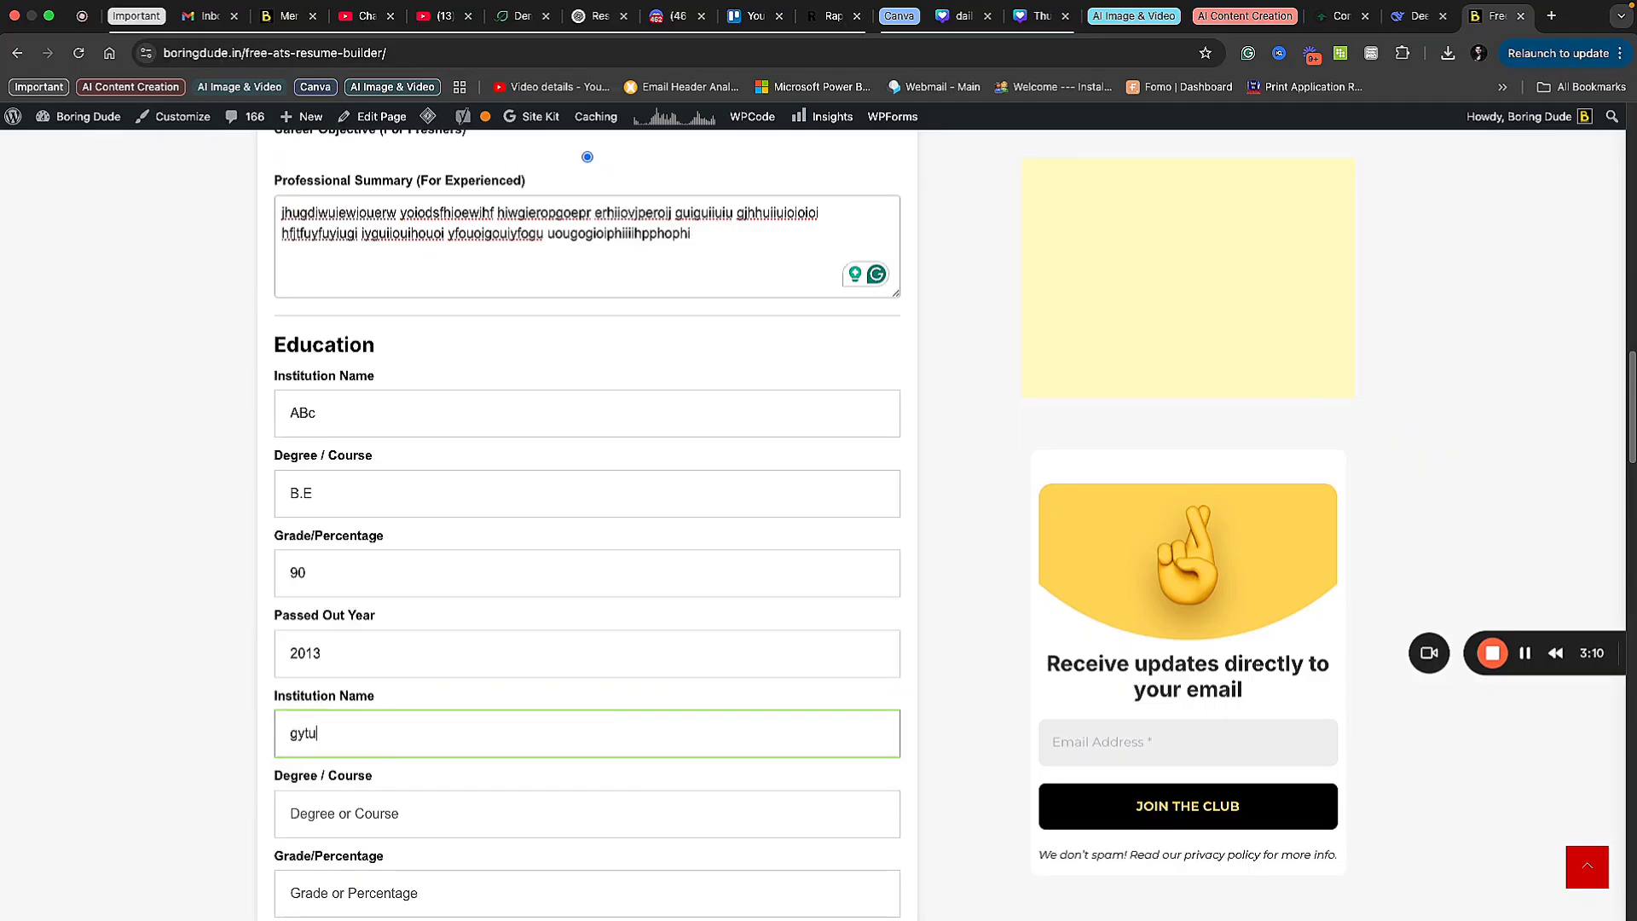
left_click(349, 810)
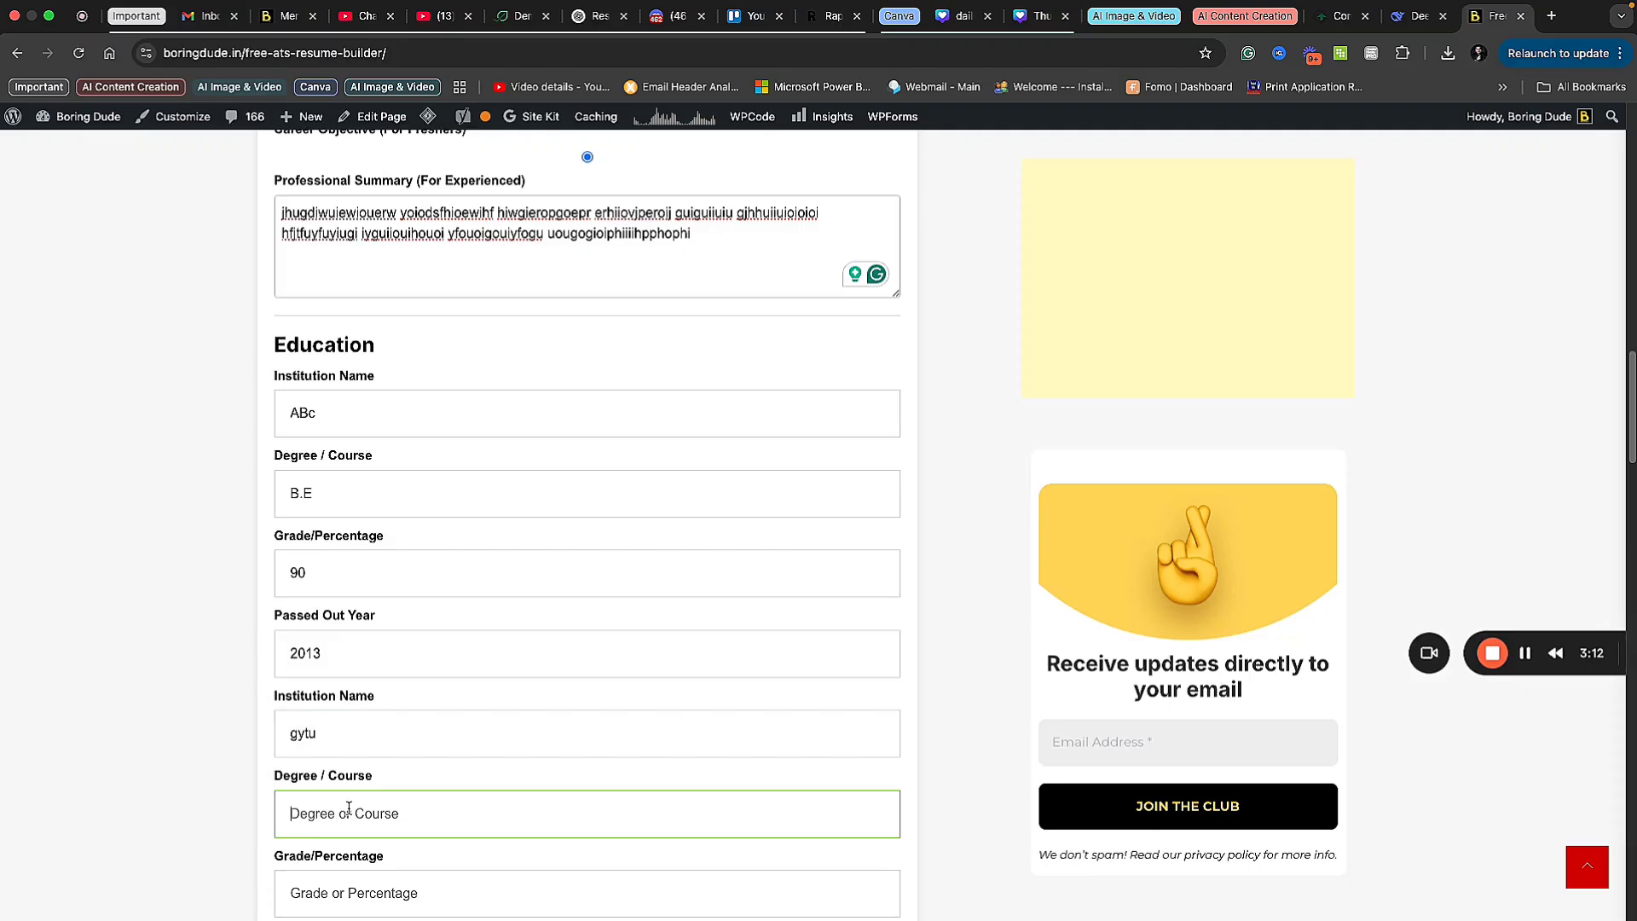
type("12")
scroll(340, 778, "down", 3)
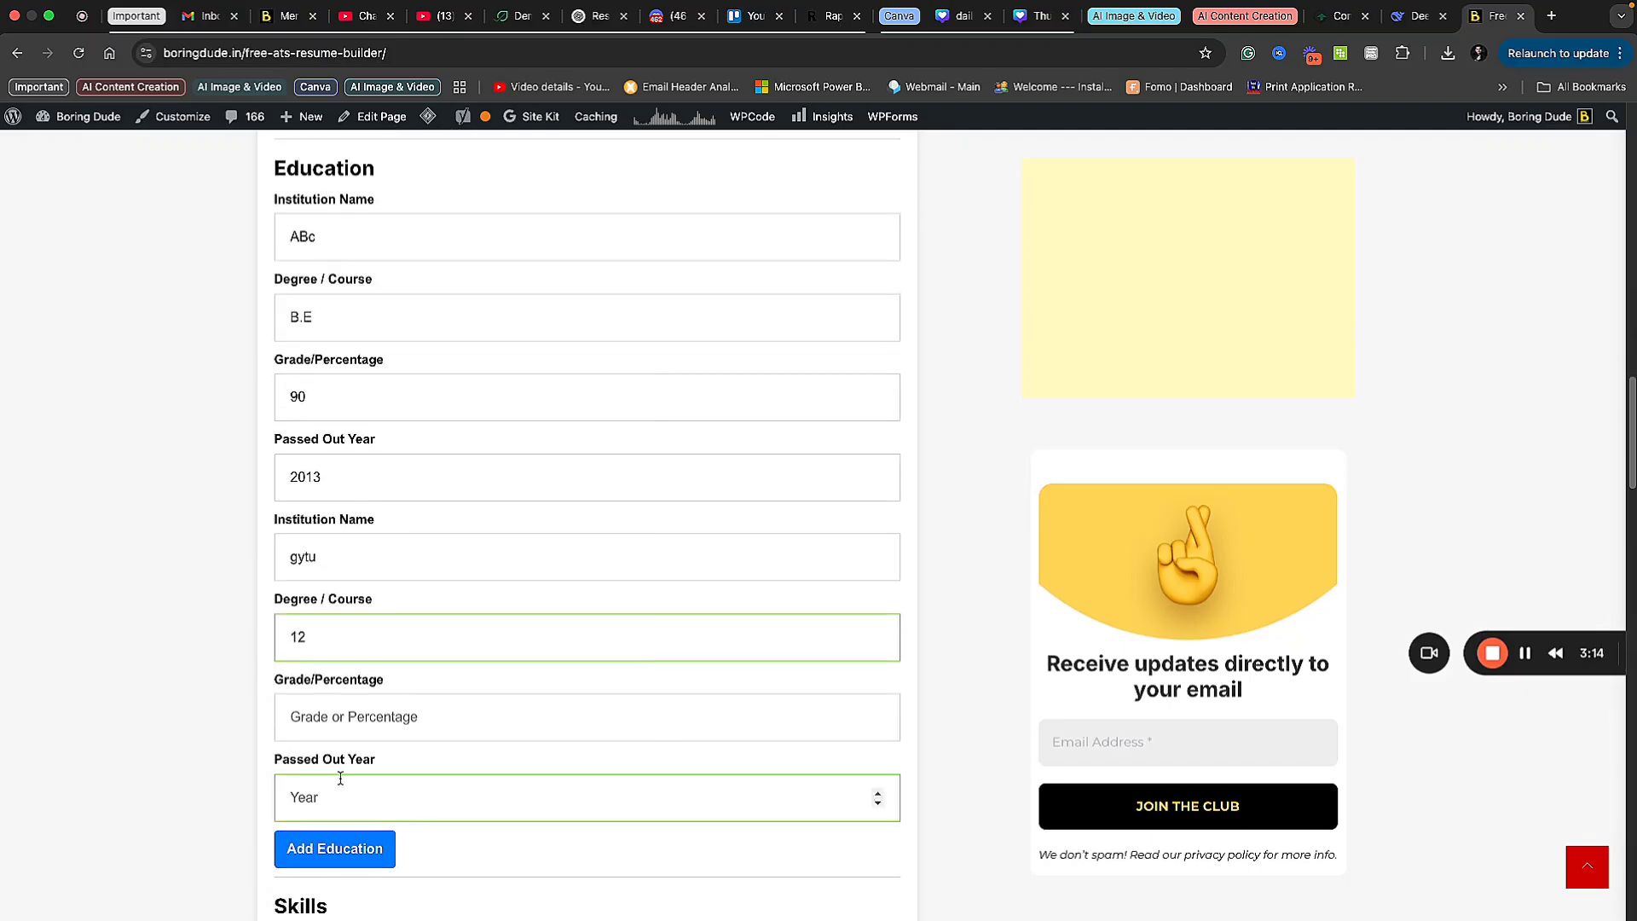
left_click(332, 719)
type("99")
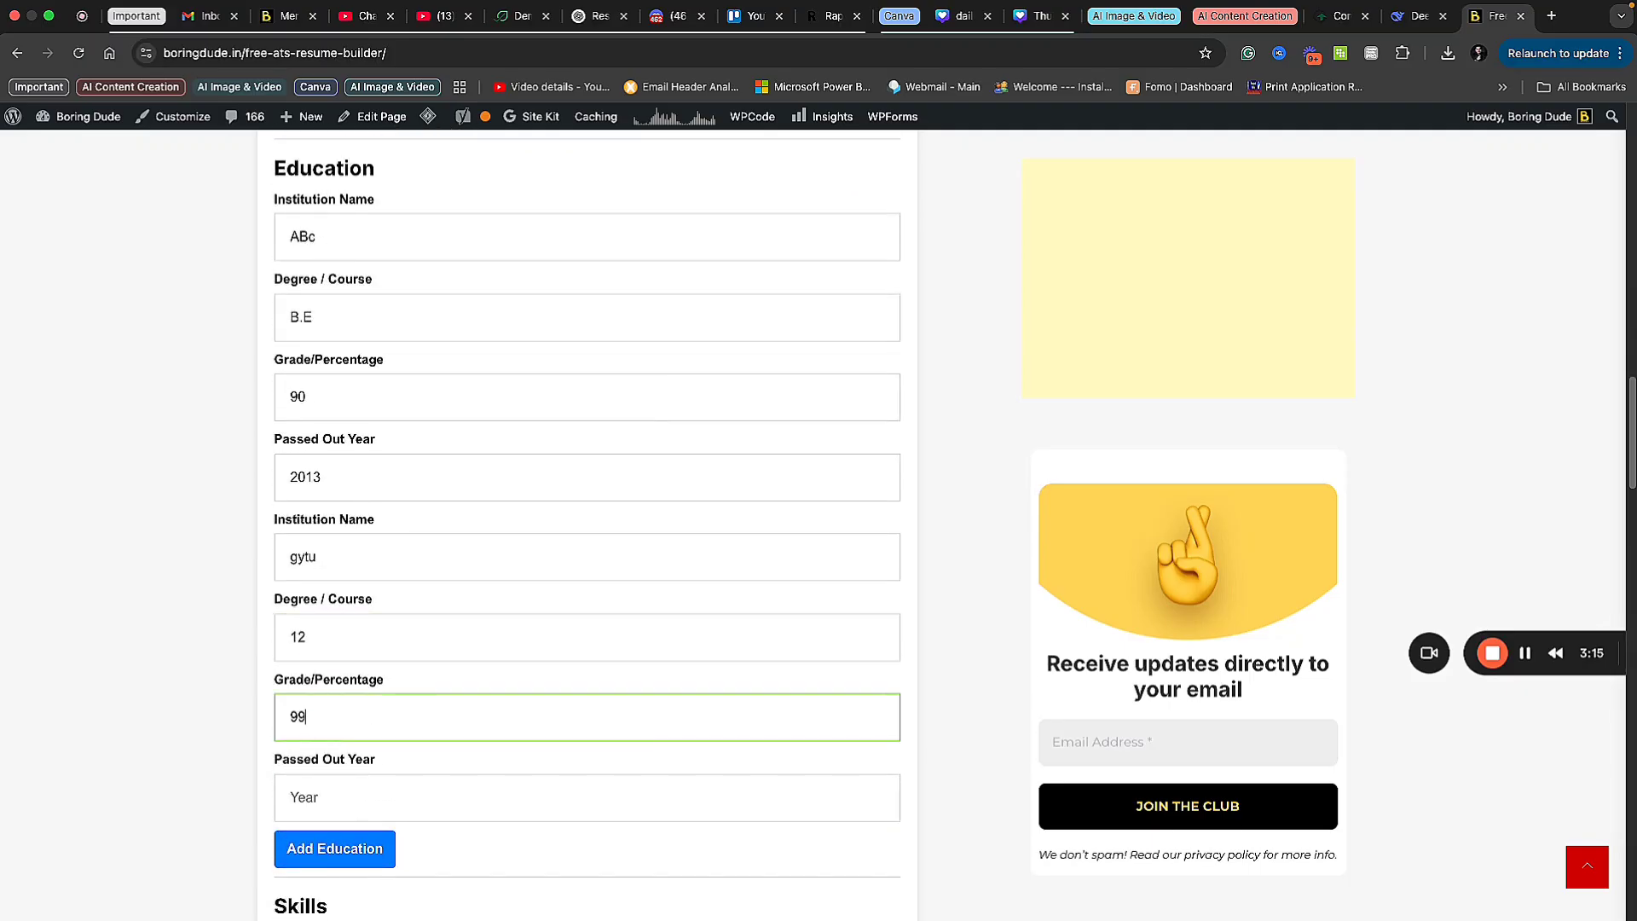
left_click(388, 796)
type("201")
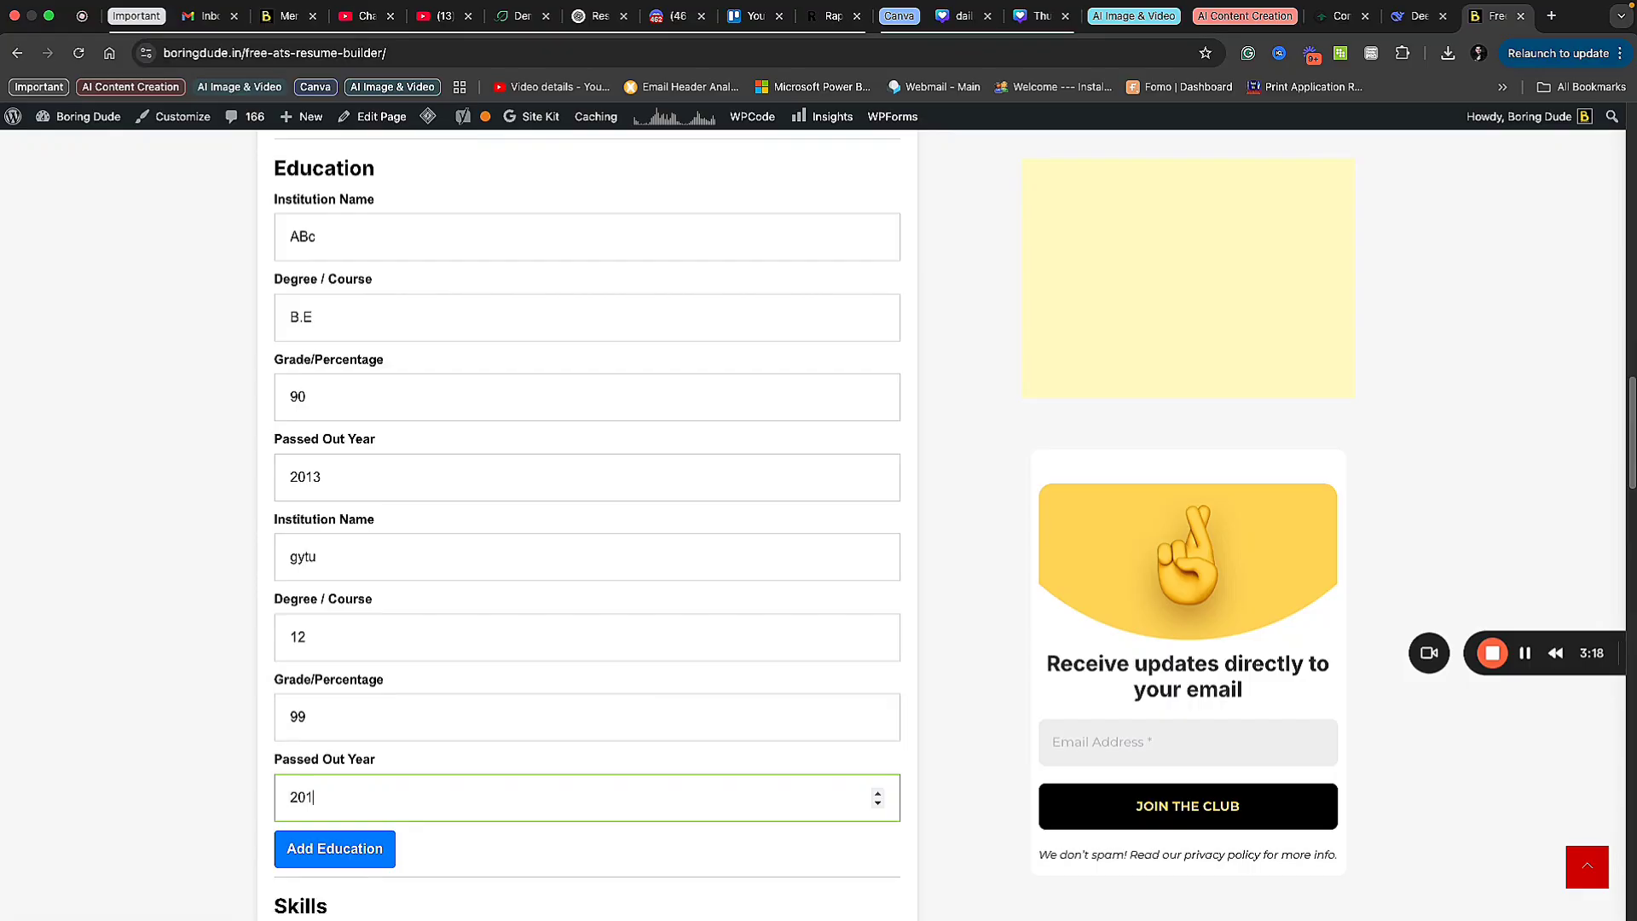
type("5")
scroll(253, 719, "down", 5)
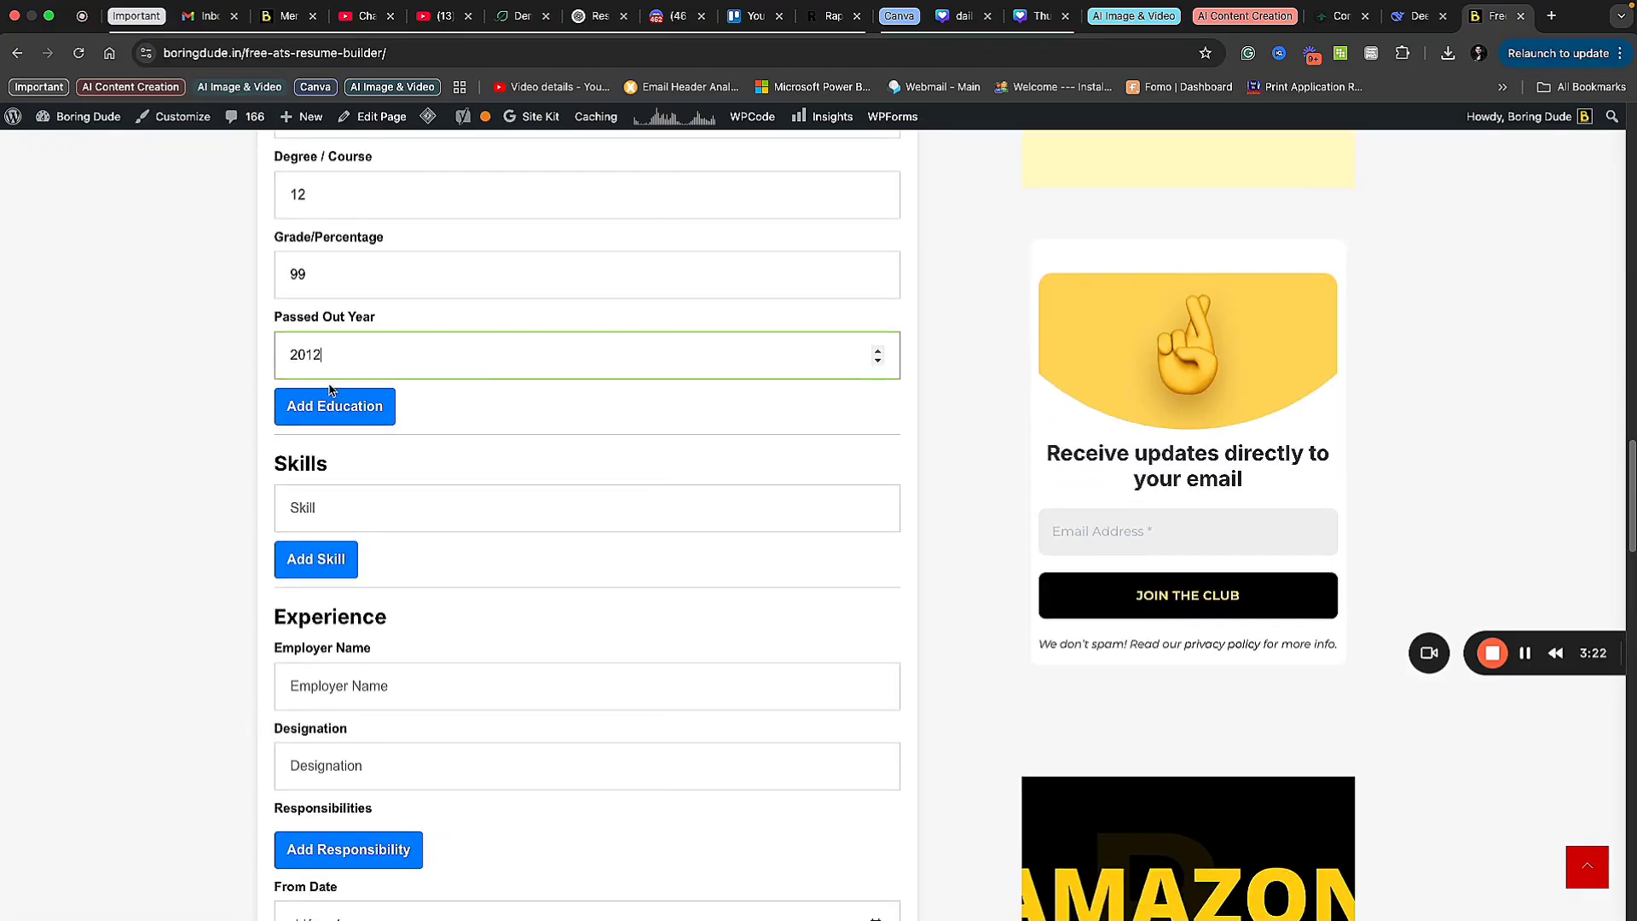
- Fill the Skills section with five entries: ahdda, dgergrte, hgtrhrt, hrthtyjyt and hrth5thty
left_click(336, 492)
left_click(329, 512)
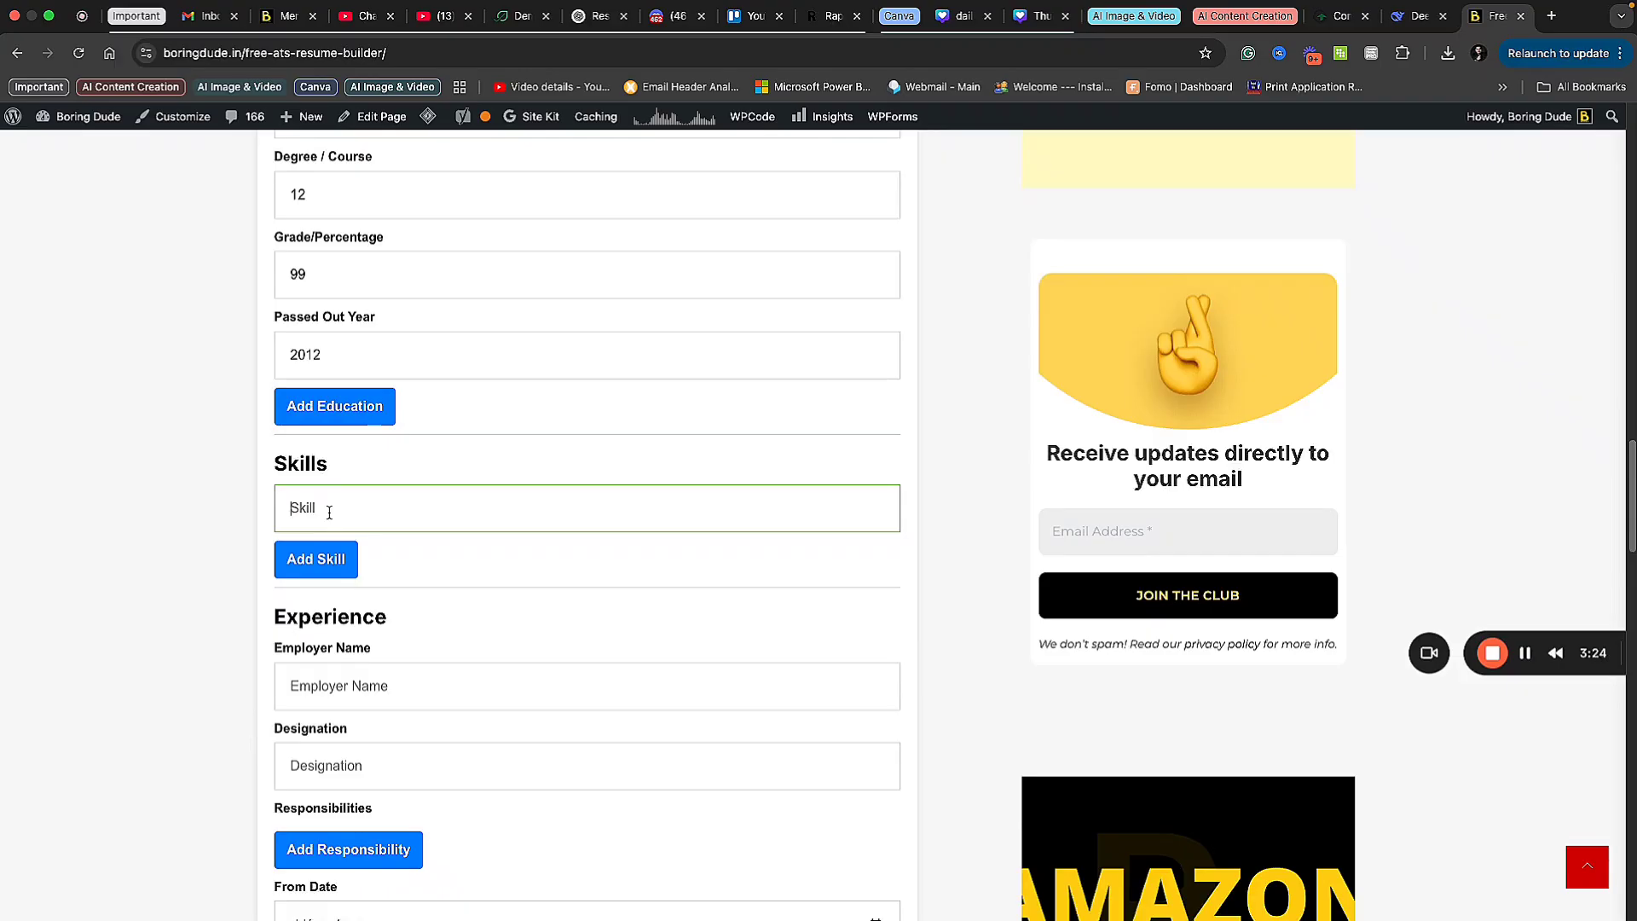
type("ahdda")
left_click(334, 560)
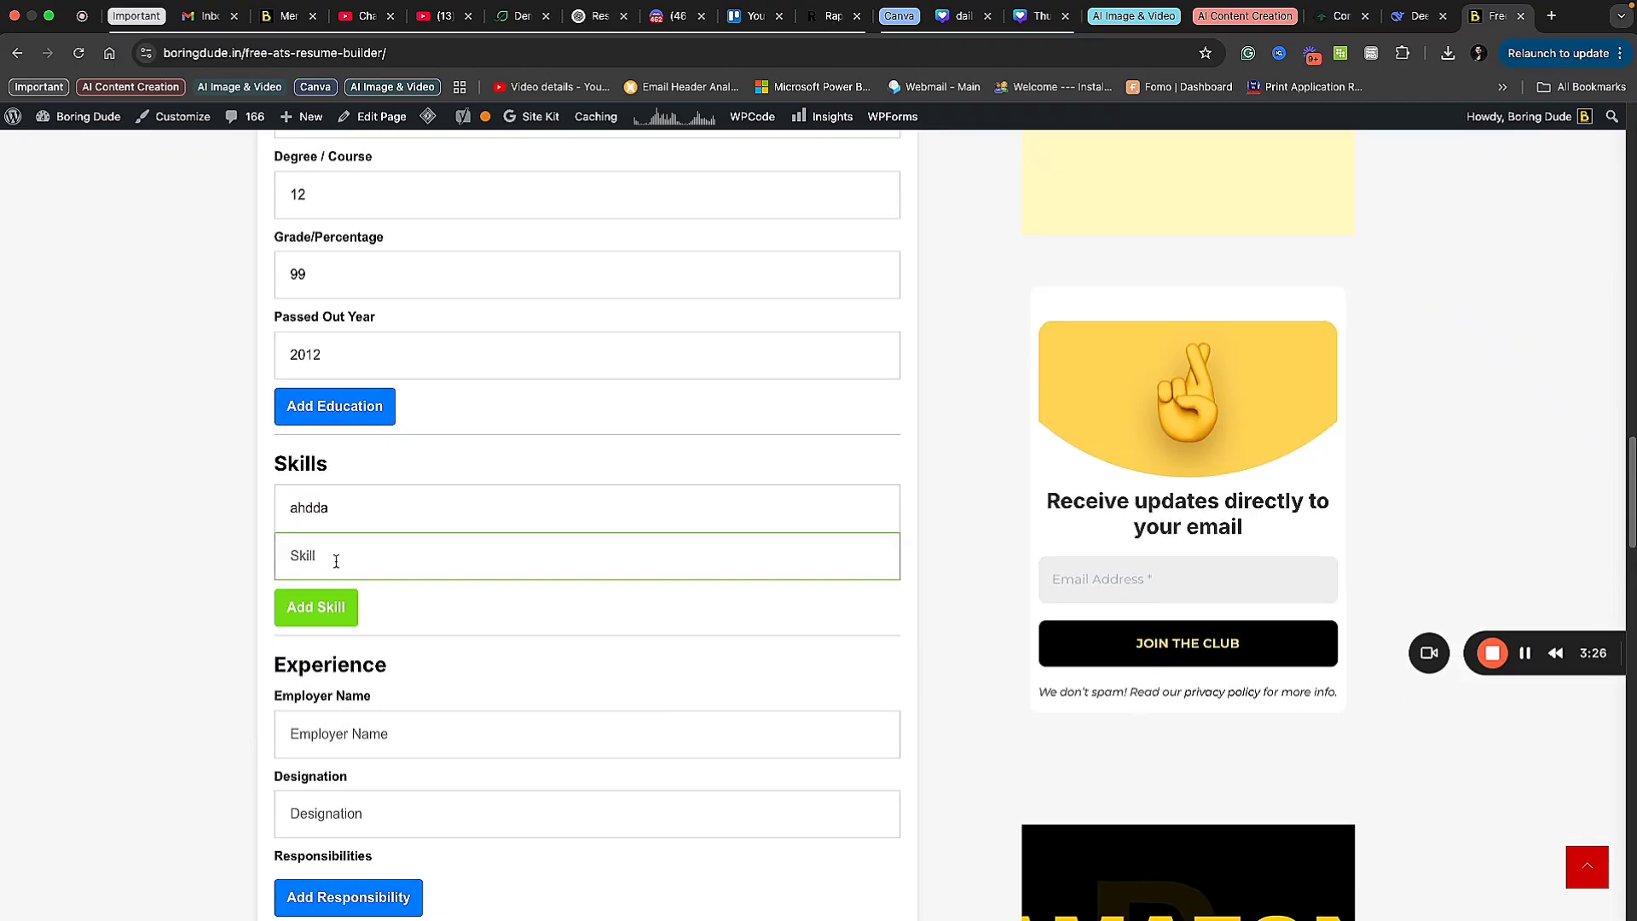
type("dgergrte")
left_click(336, 597)
type("hg")
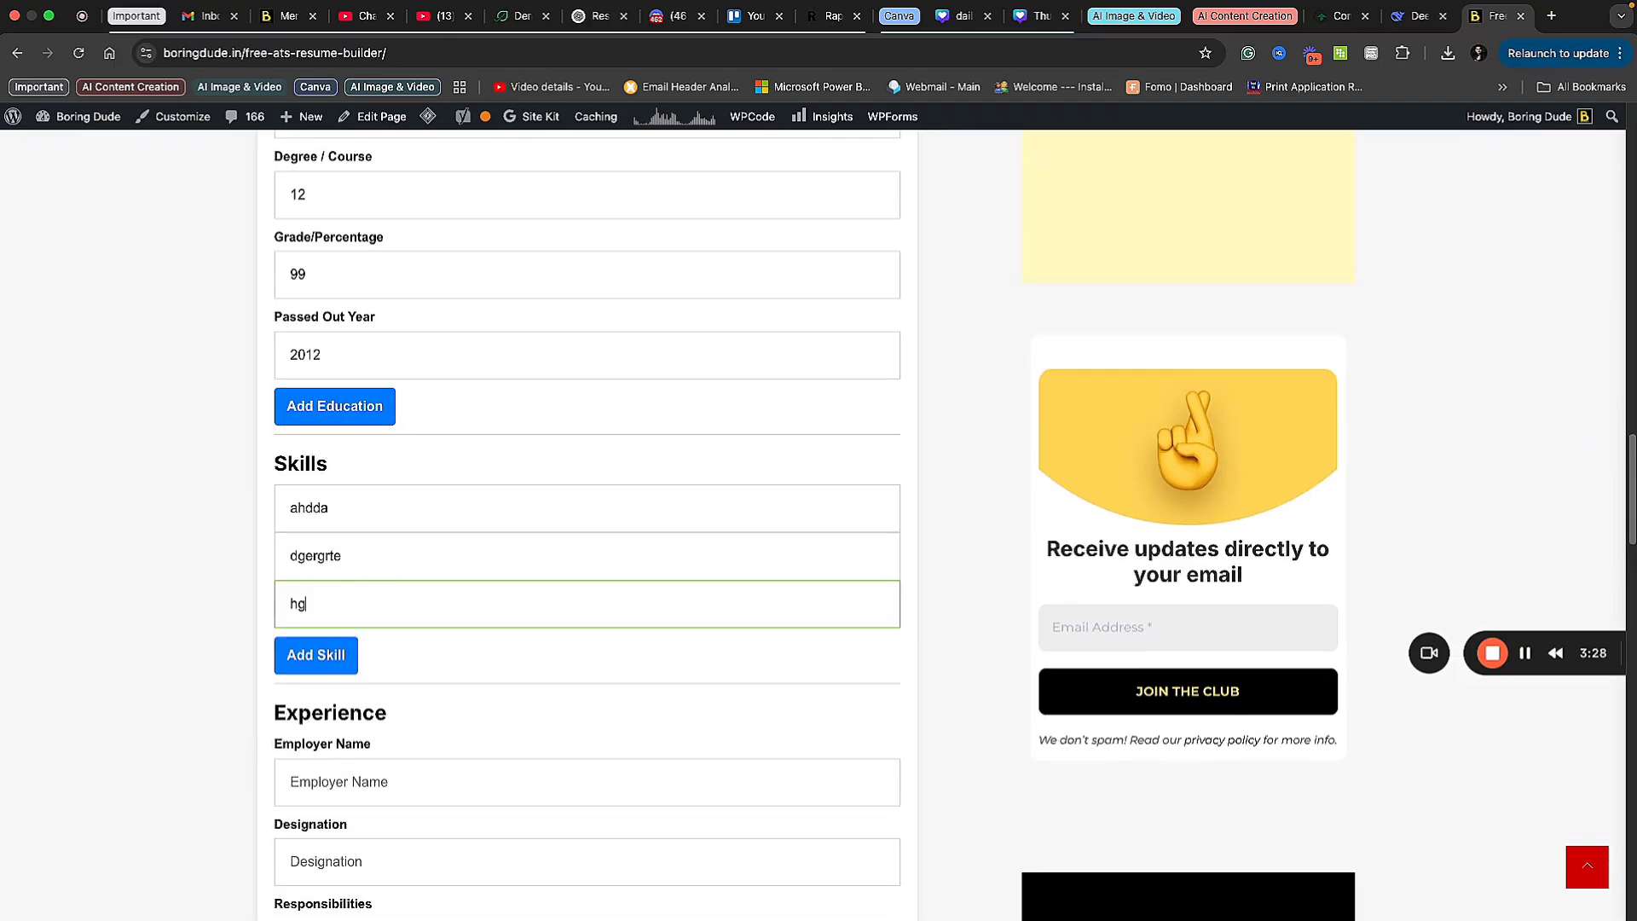
type("rtrt")
left_click(322, 652)
type("hrthtyjyt")
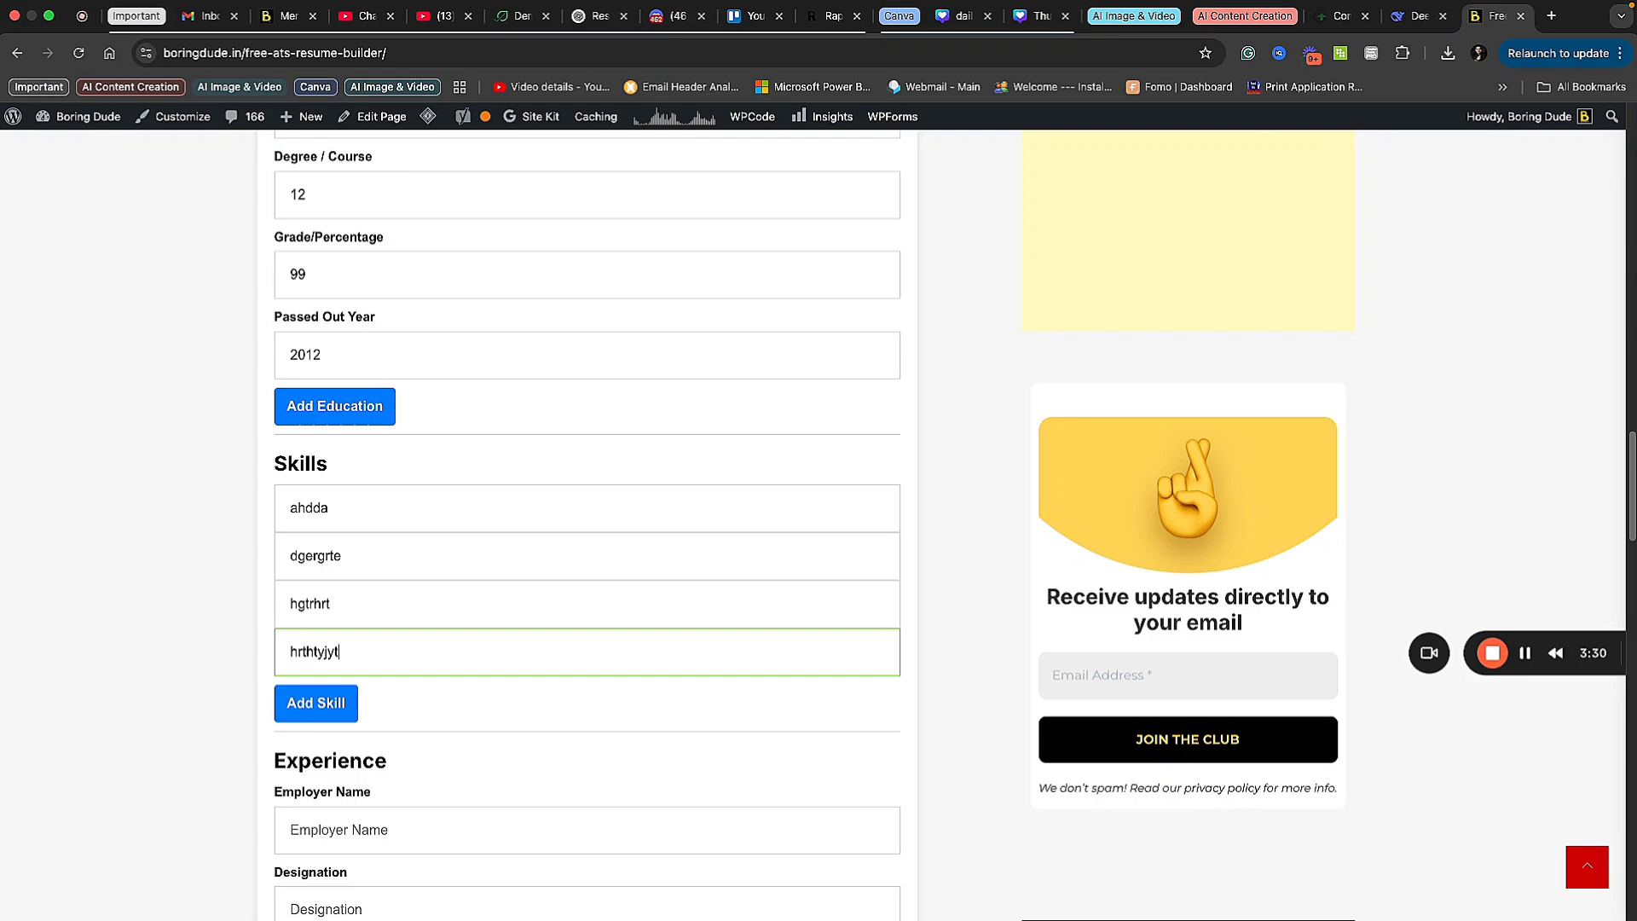
left_click(353, 691)
type("hrth5thty")
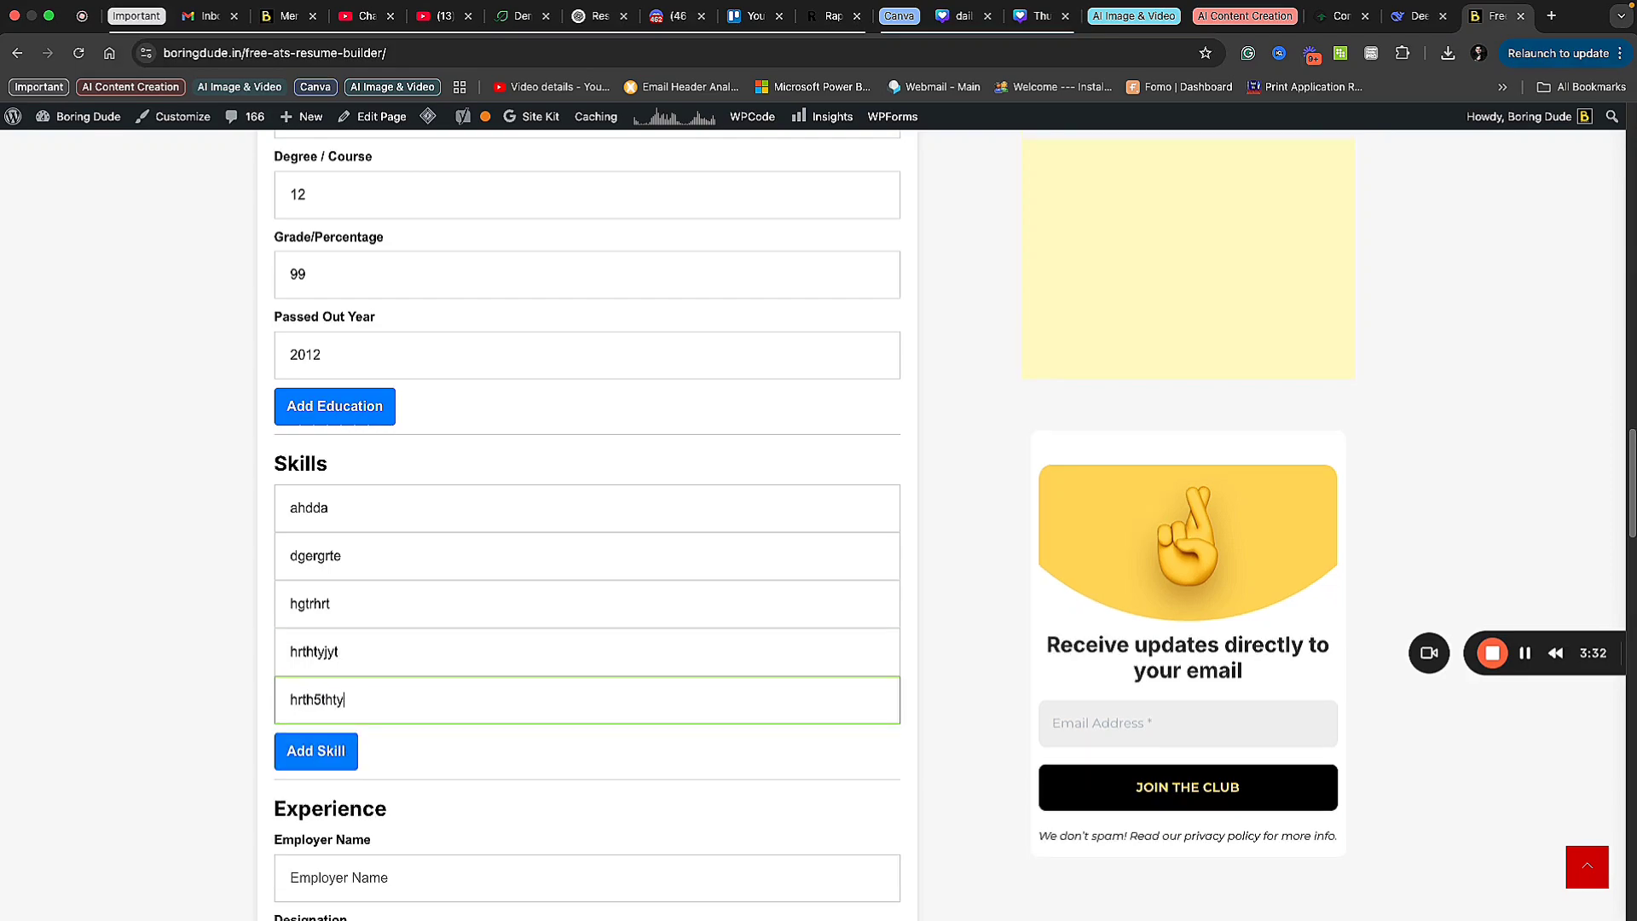
- Enter employer name ABC and designation SDE-1 in the Experience section
scroll(340, 648, "down", 3)
left_click(340, 645)
type("A")
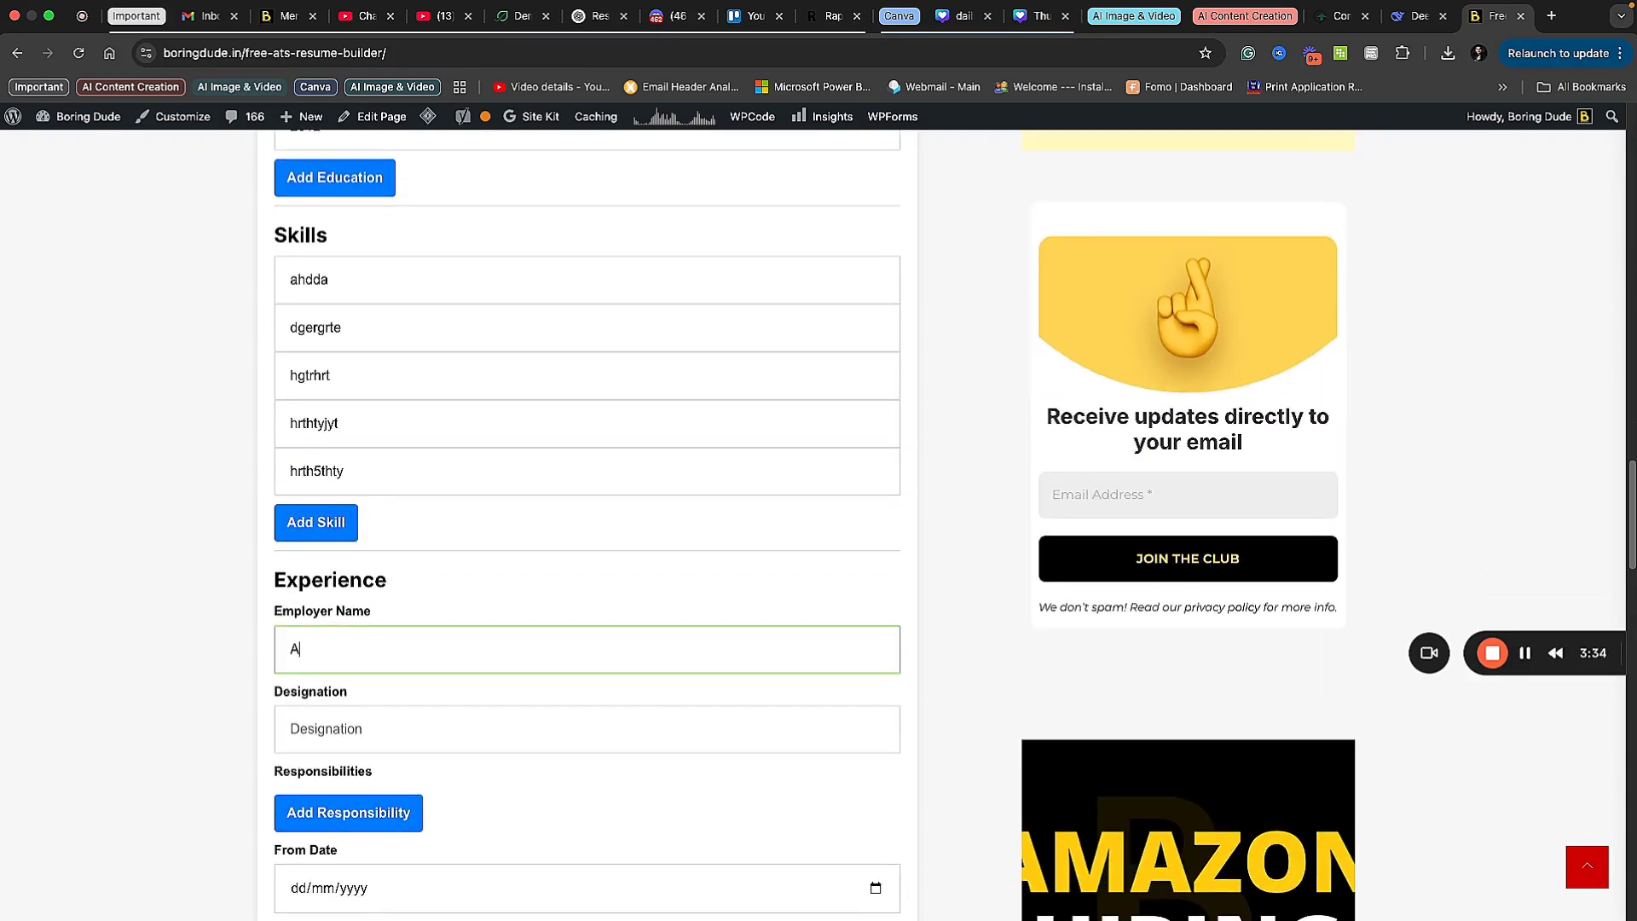
type("Bc")
key("BackSpace")
type("C")
scroll(566, 446, "up", 5)
scroll(568, 449, "up", 4)
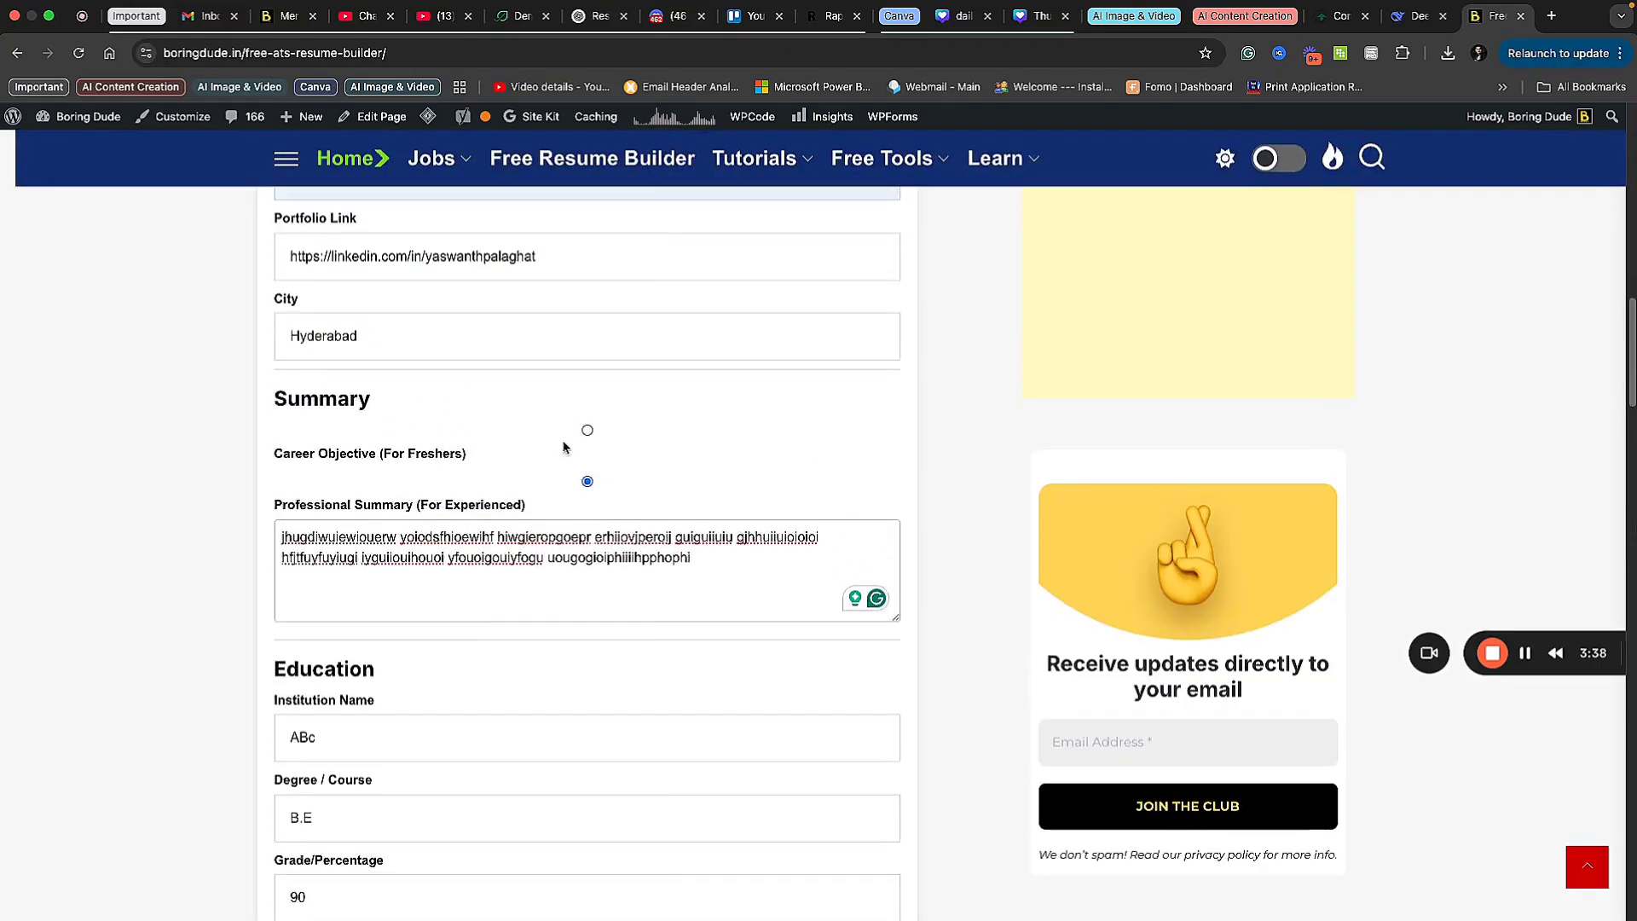
scroll(569, 566, "down", 12)
scroll(443, 718, "down", 2)
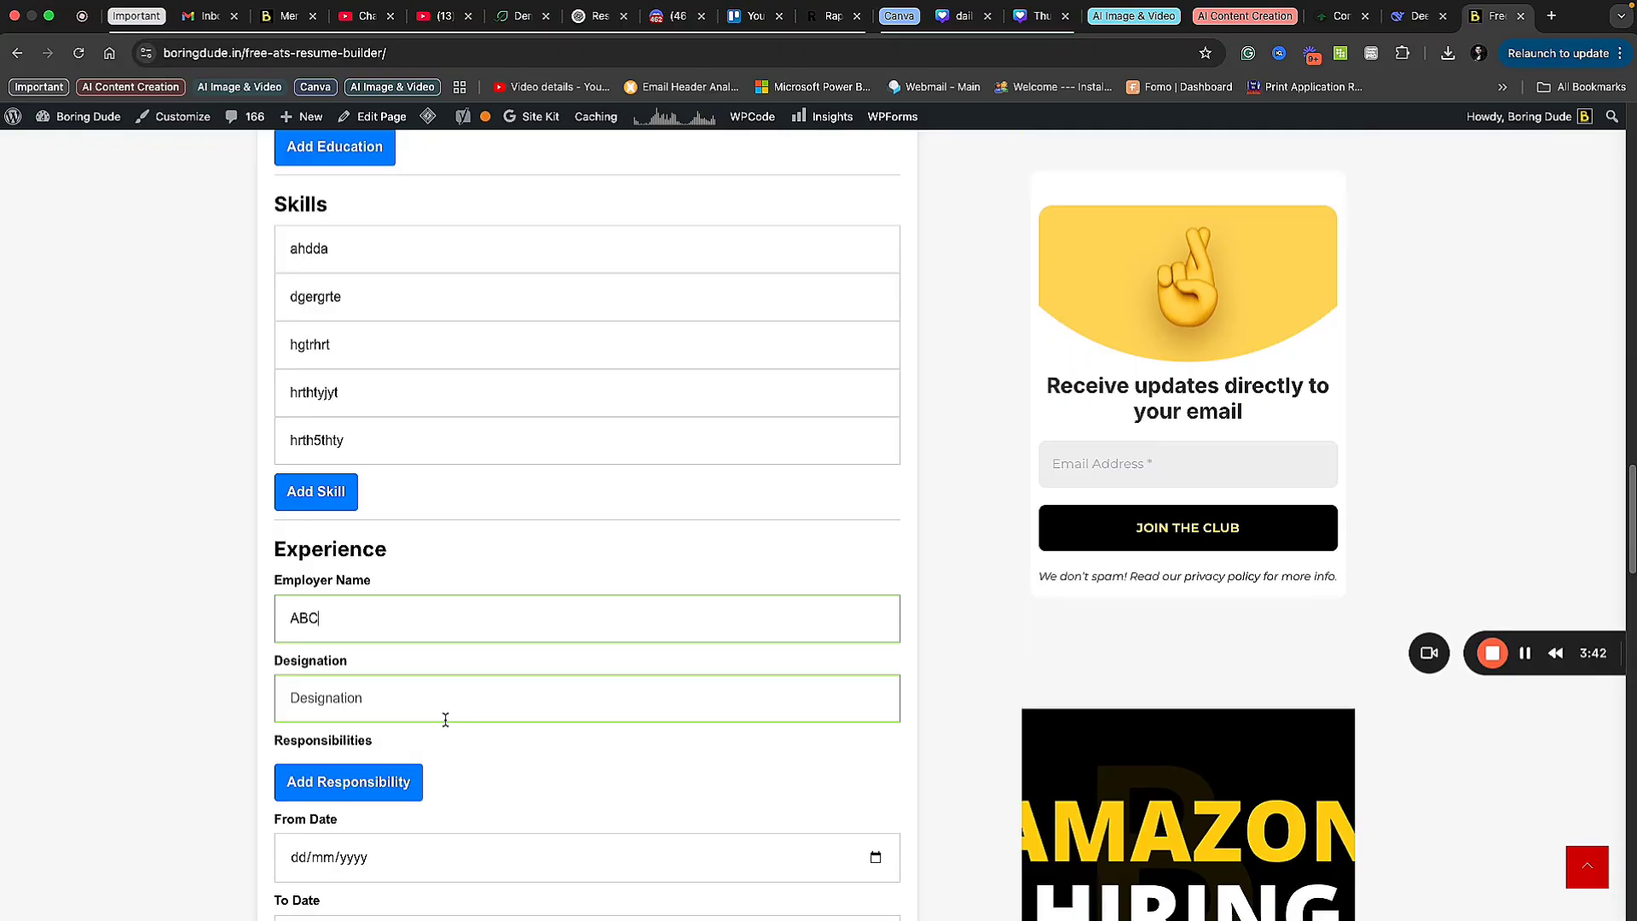
left_click(403, 705)
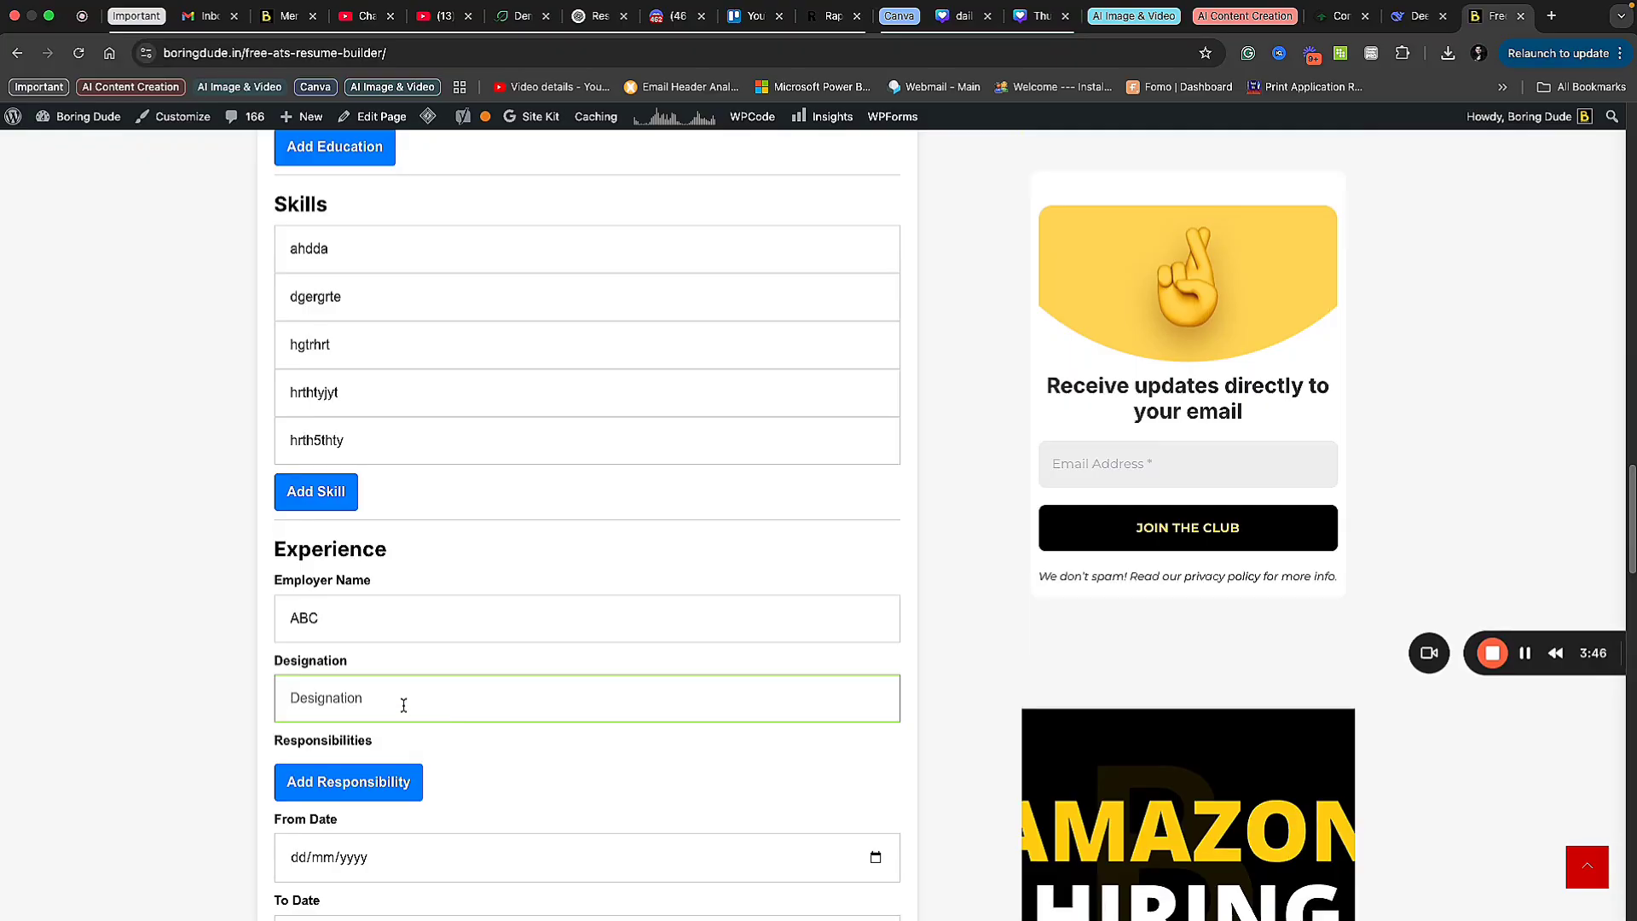
type("SDE-1")
- Add three responsibilities to the ABC experience entry, each with the filler text beginning "jhugdiwuiewiouerw"
scroll(418, 682, "down", 1)
left_click(385, 676)
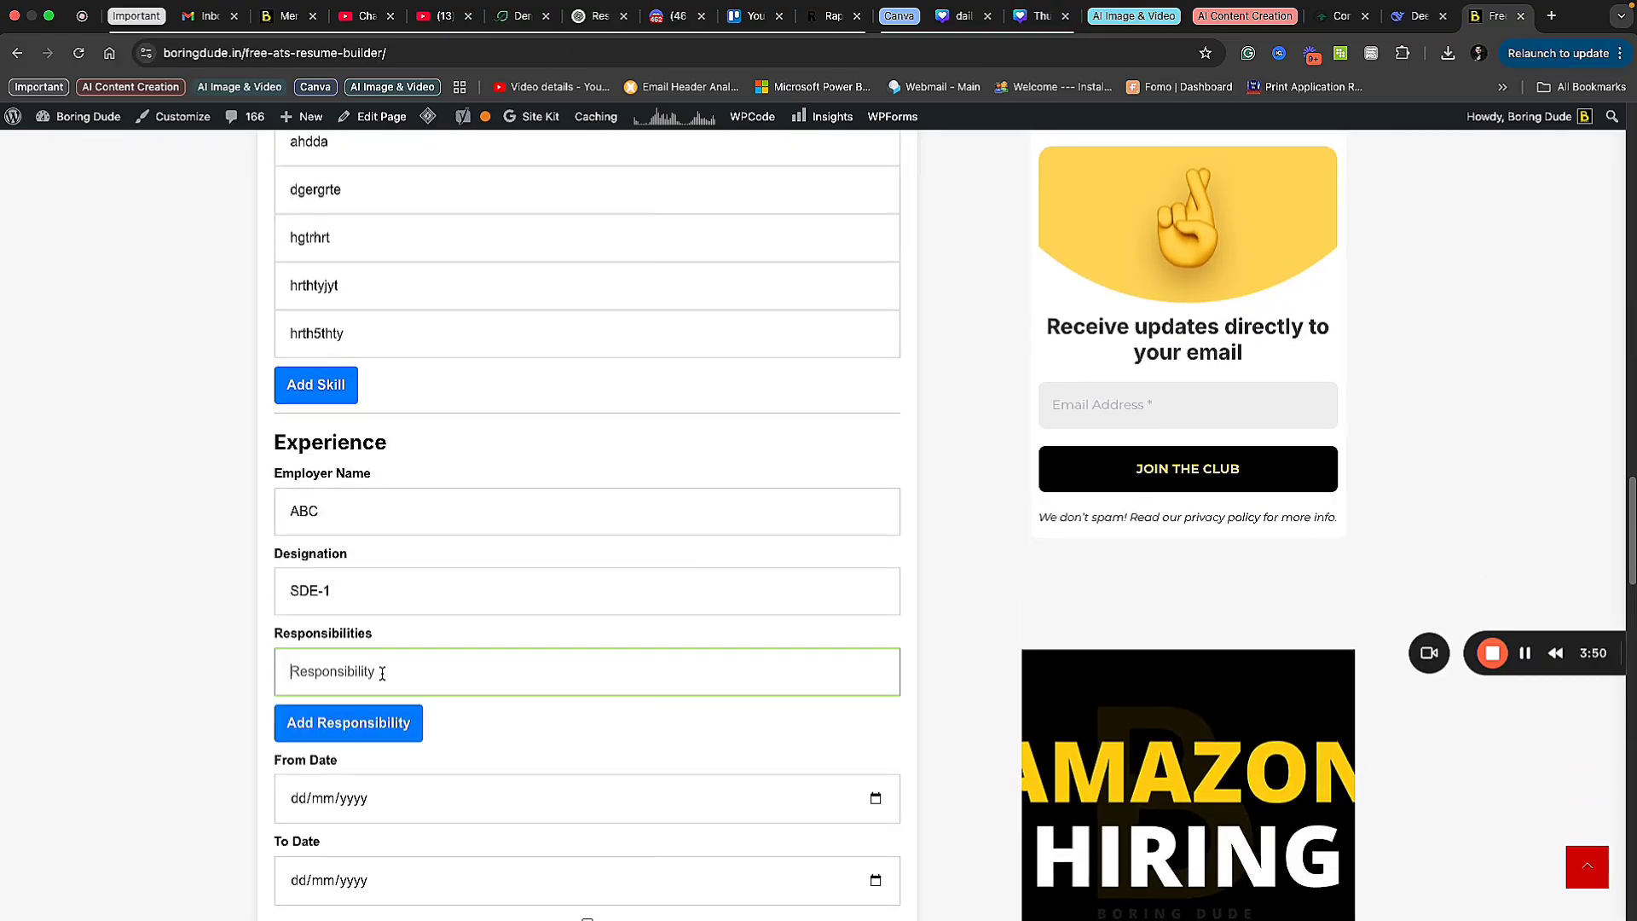
type("jhugdiwuiewiouerw yoiodsfhioewihf hiwgieropgoepr erhiiovjperoij guiguiiuiu gjhhuiiuioioioi hfjtfuyfuy")
left_click(365, 721)
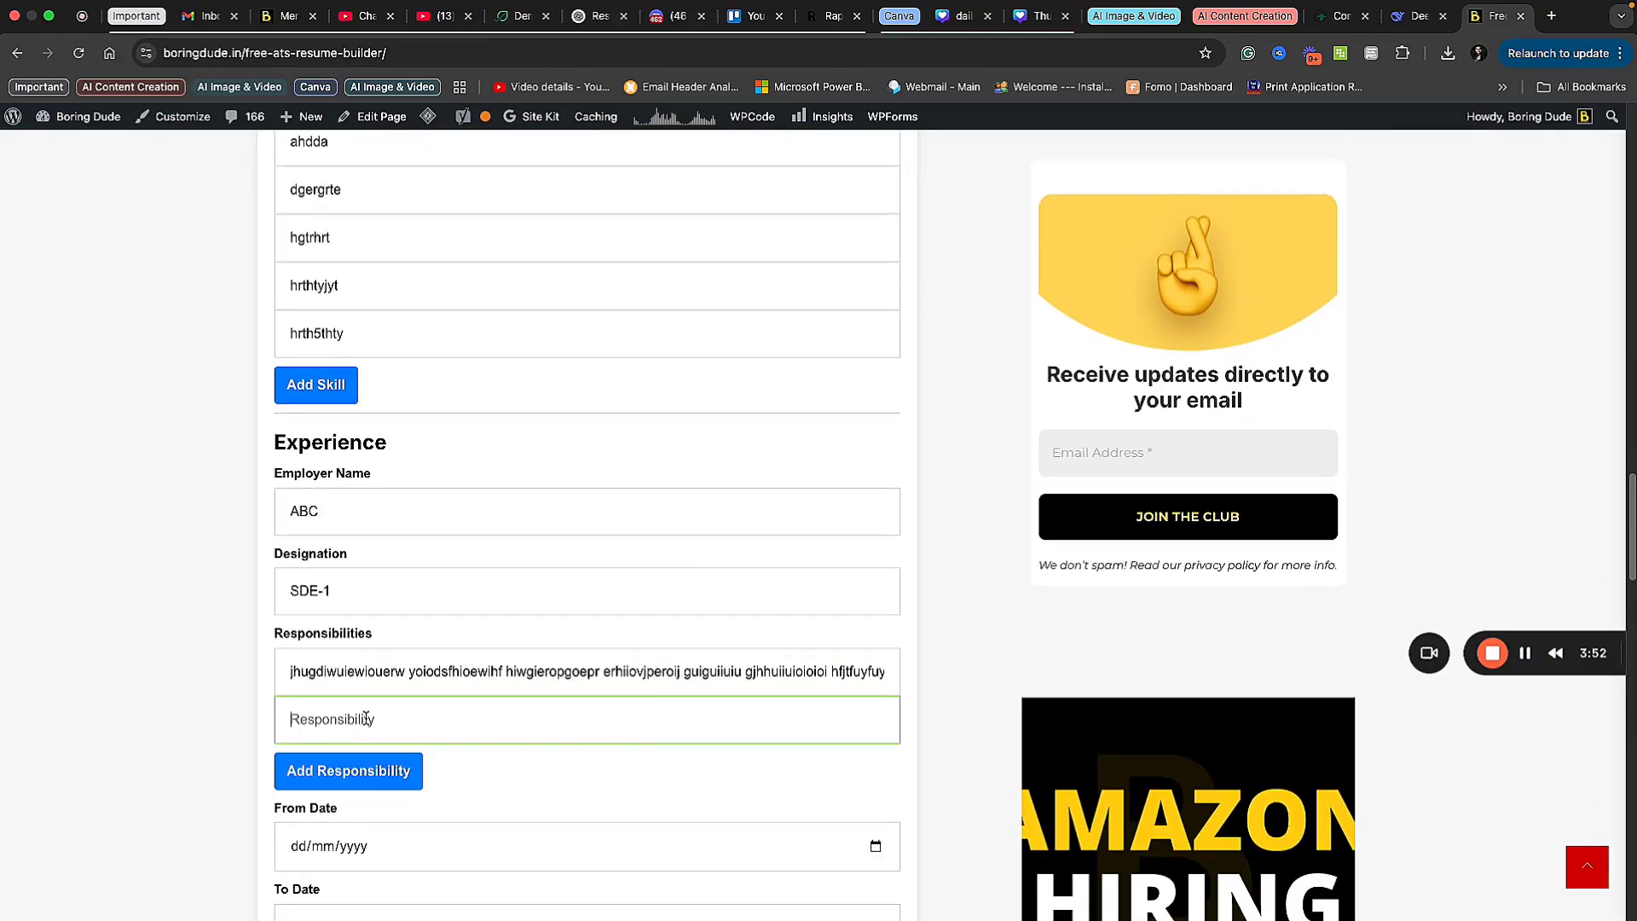
type("jhugdiwuiewiouerw yoiodsfhioewihf hiwgieropgoepr erhiiovjperoij guiguiiuiu gjhhuiiuioioioi hfjtfuyfuy")
left_click(350, 771)
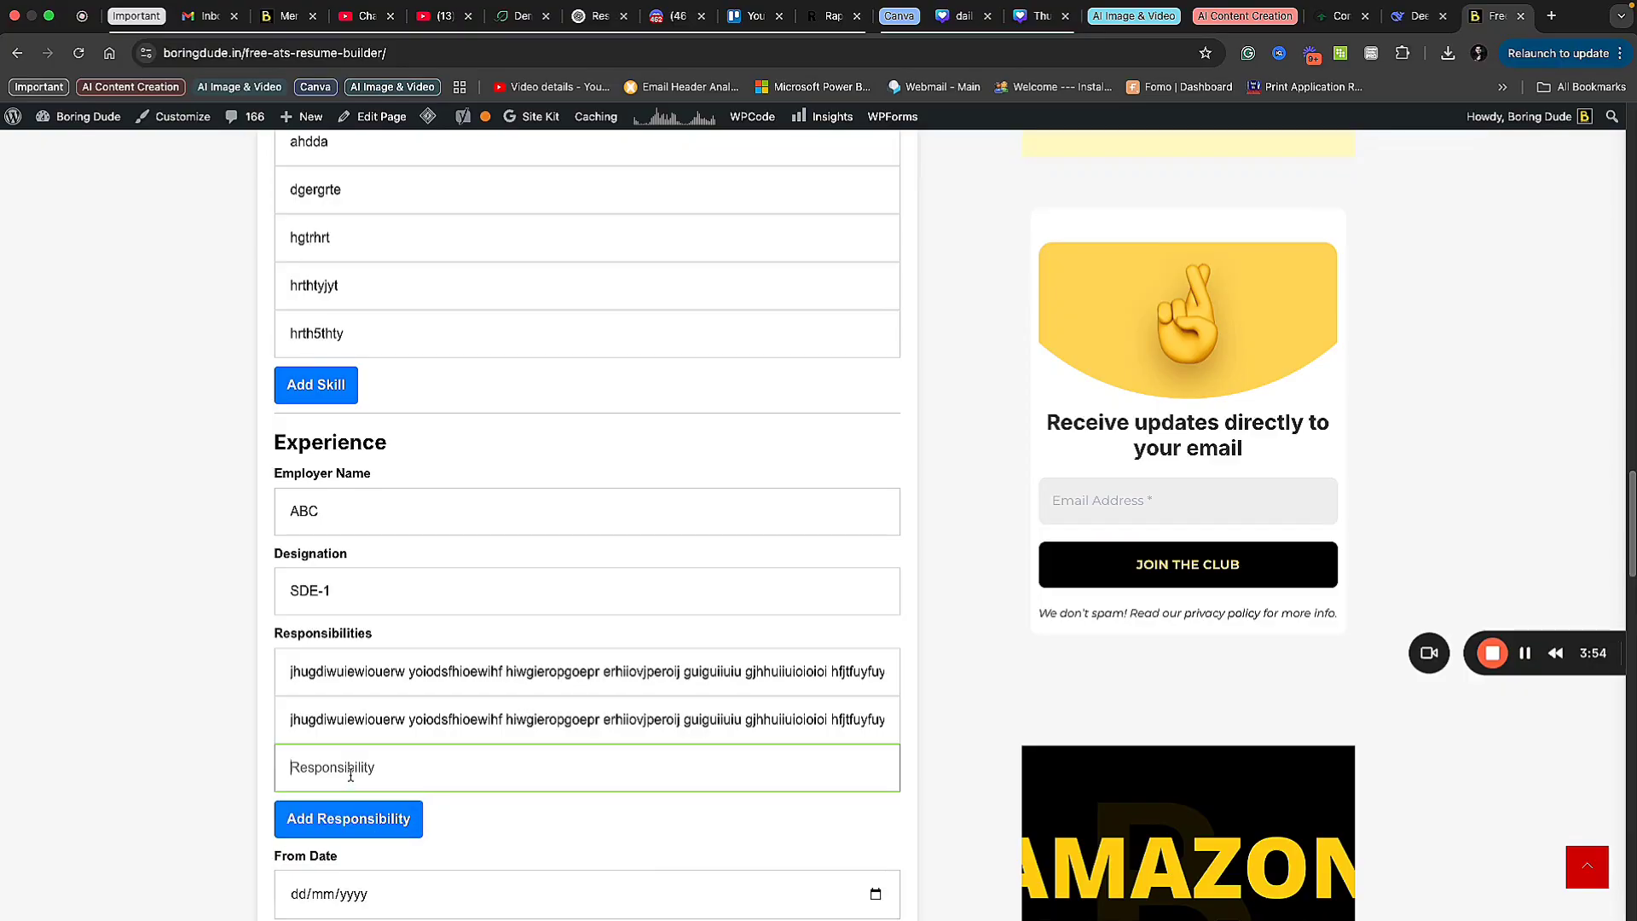
type("jhugdiwuiewiouerw yoiodsfhioewihf hiwgieropgoepr erhiiovjperoij guiguiiuiu gjhhuiiuioioioi hfjtfuyfuyiugi iyguiiouihouoi yfouoigouiyfogu uougogioiphiiiihpphophi")
- Set the experience entry's From Date to 01/01/2023 and mark it as the current employer
scroll(545, 723, "down", 3)
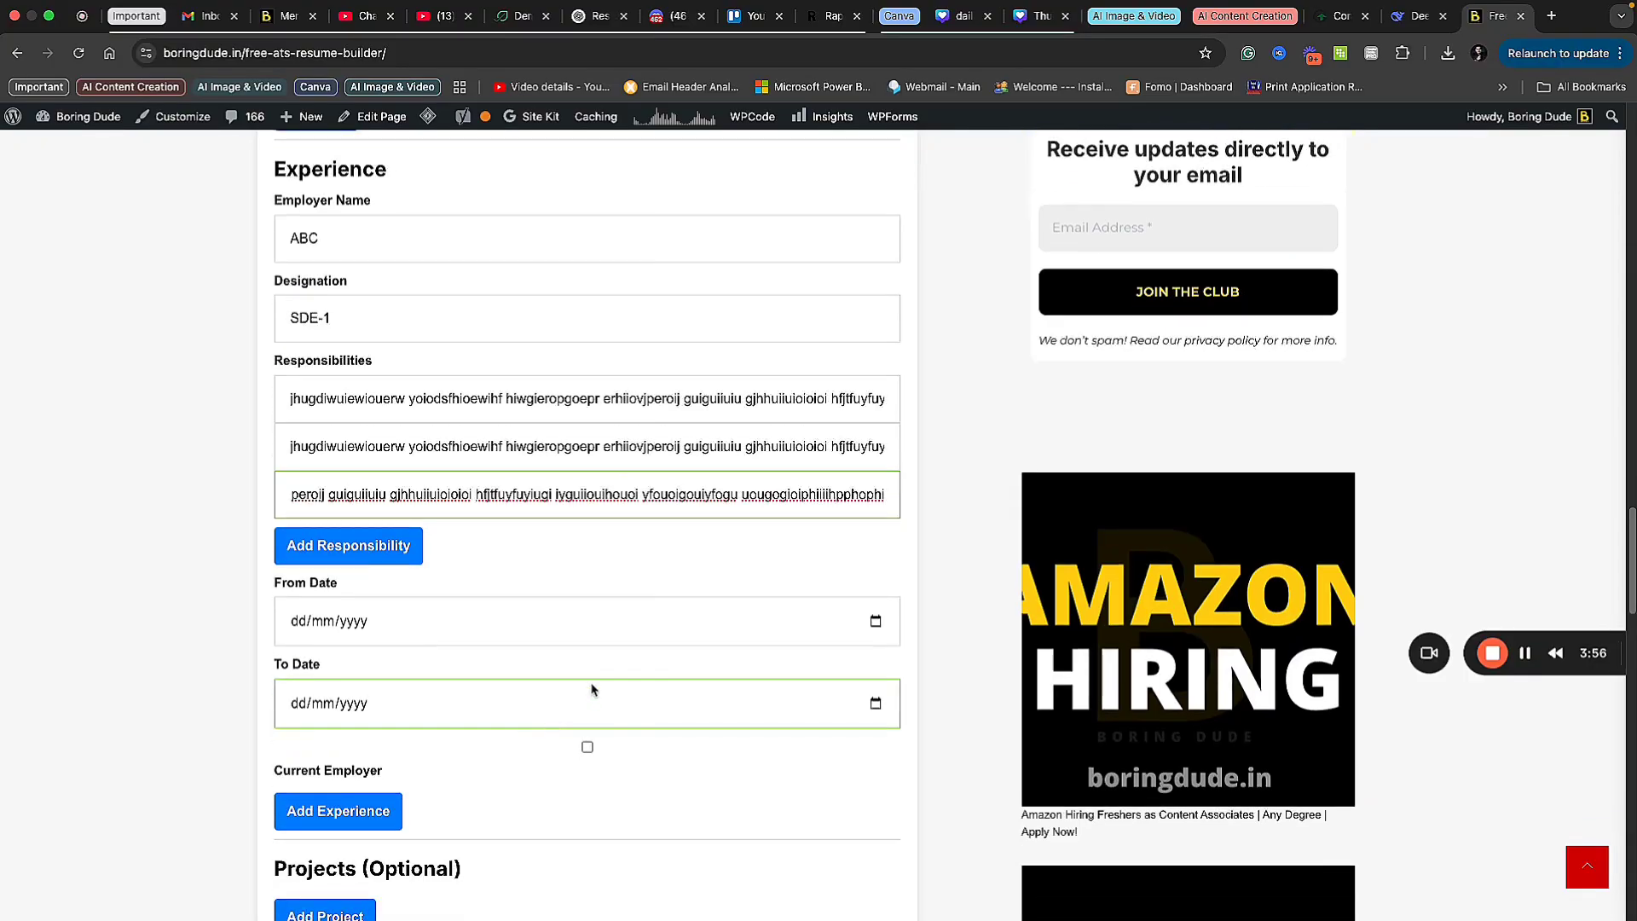
left_click(876, 620)
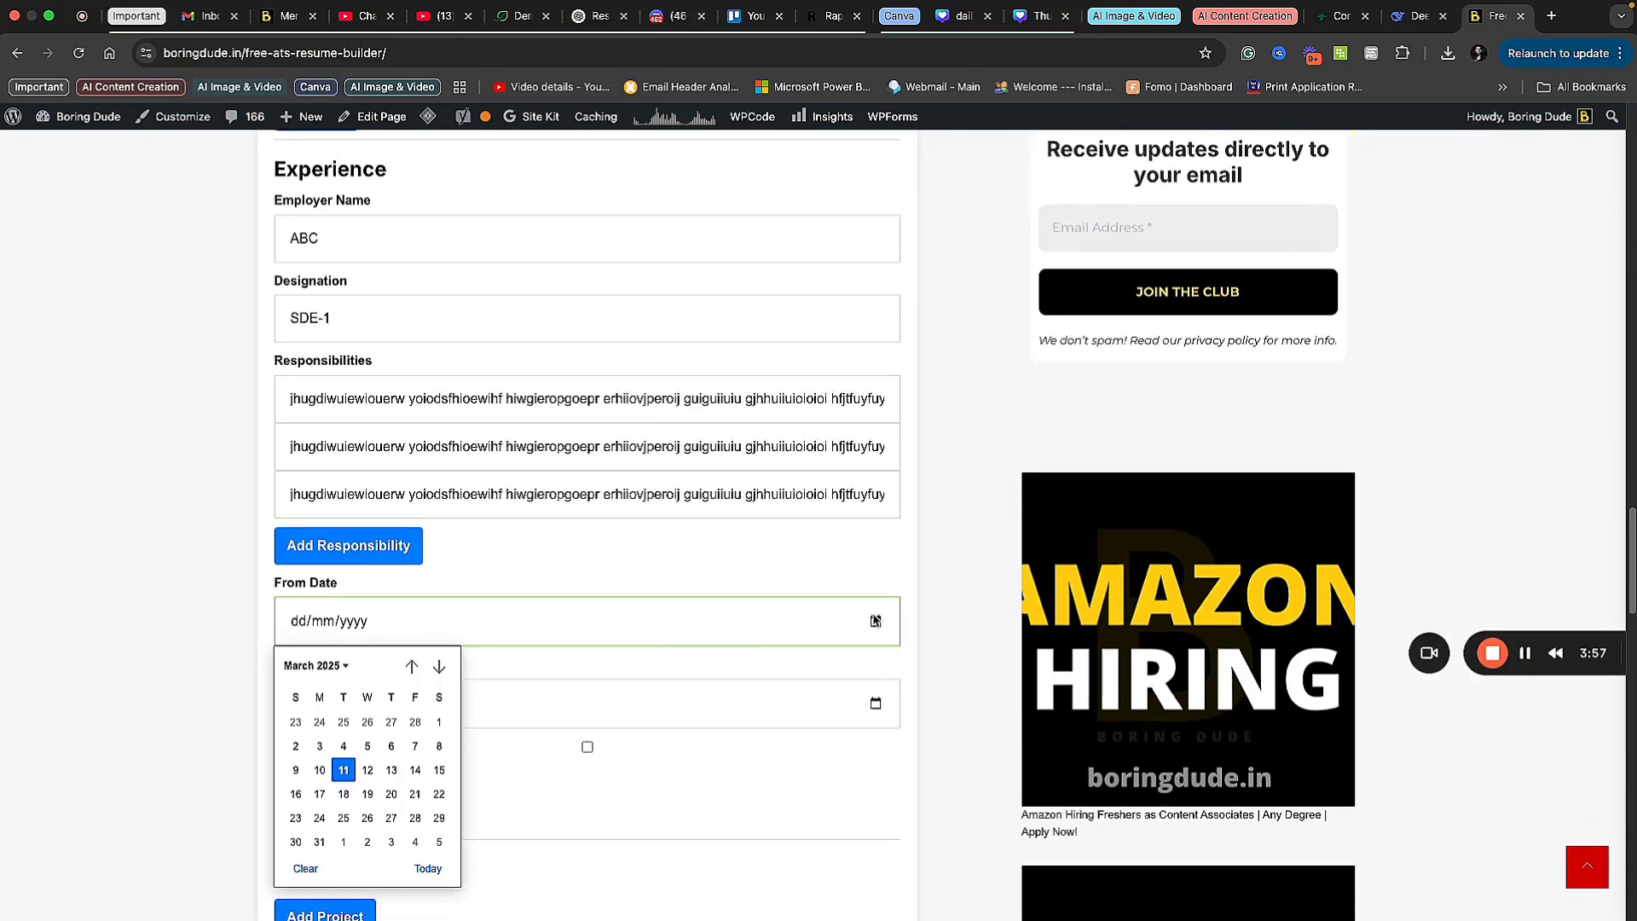
left_click(331, 666)
scroll(337, 695, "up", 5)
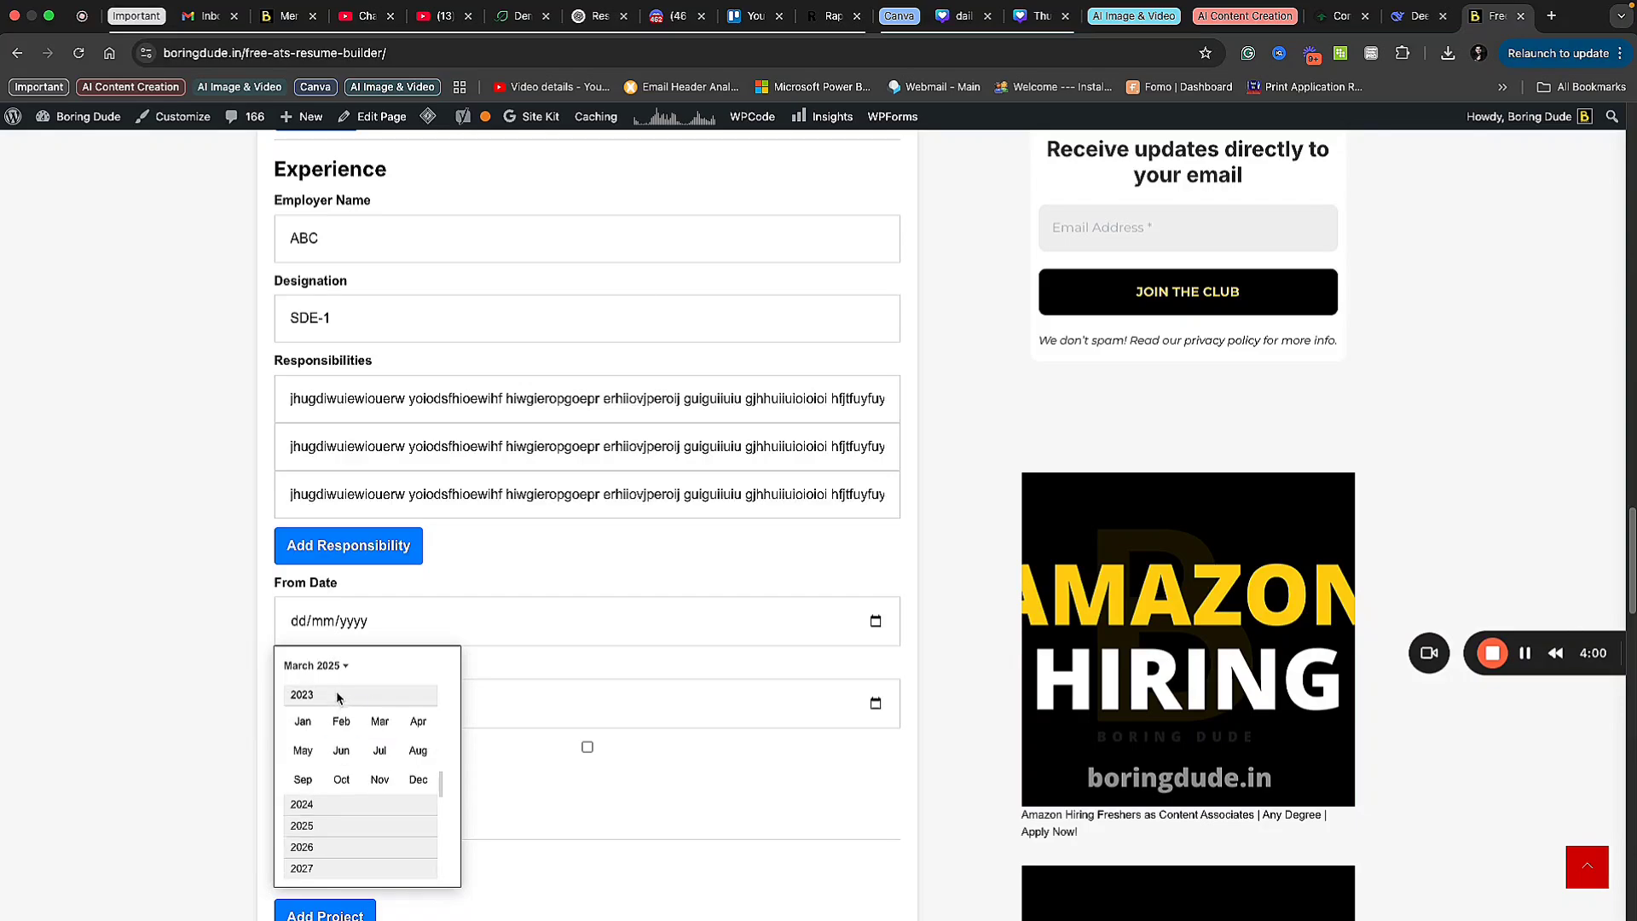
left_click(303, 721)
left_click(297, 720)
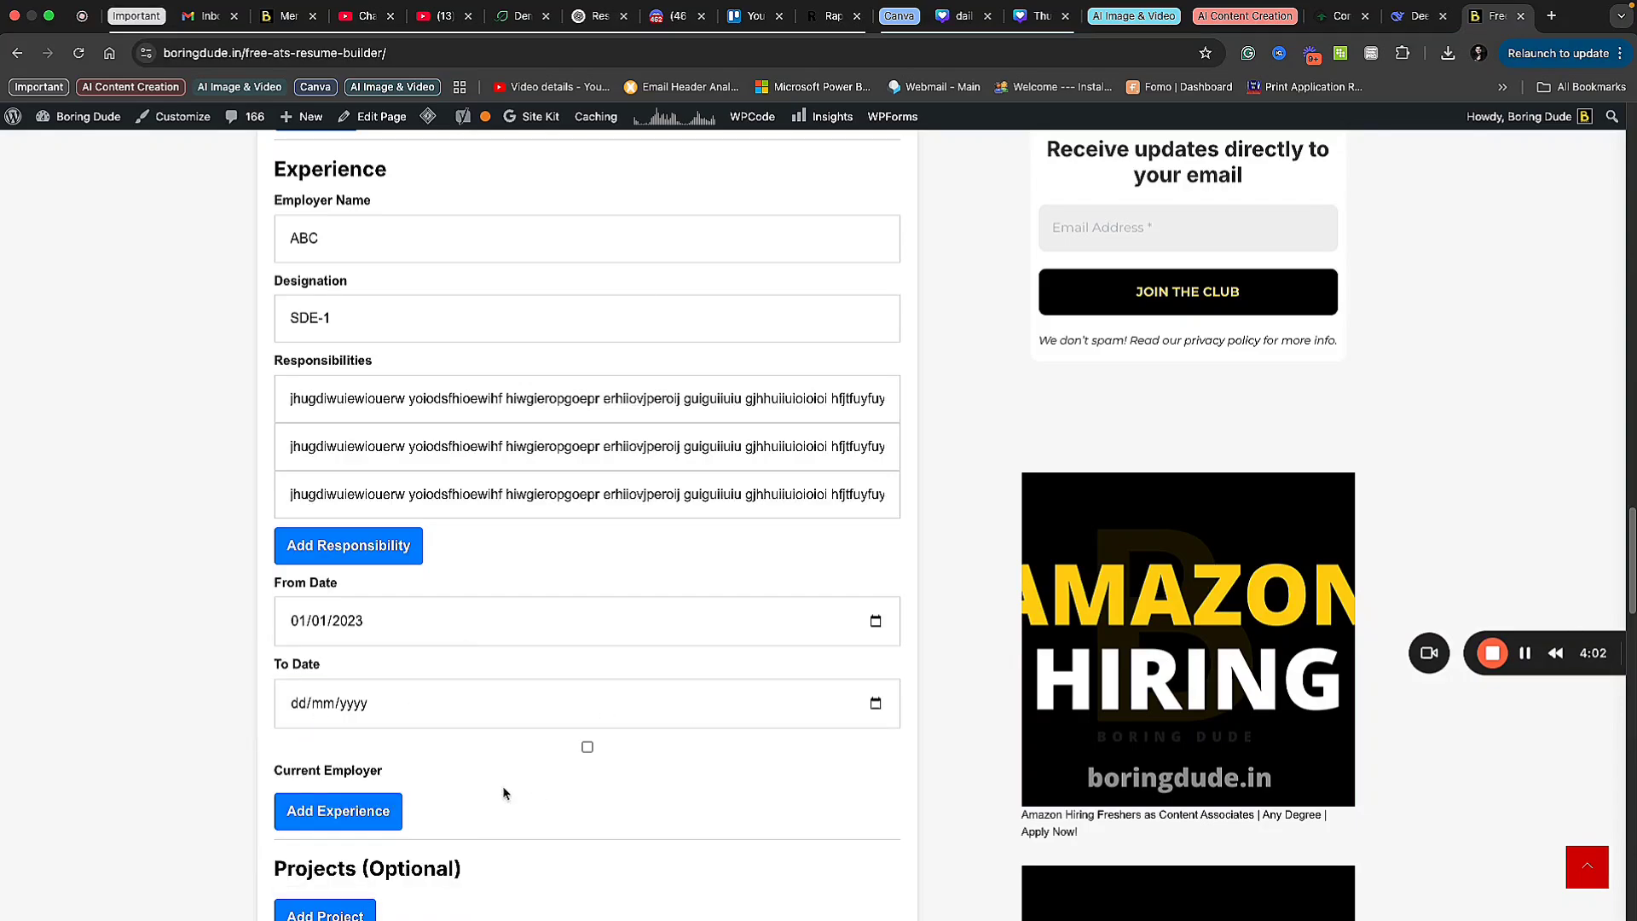
left_click(587, 747)
- Fill the Accomplishments section with three entries, each with the filler text beginning "jhugdiwuiewiouerw"
scroll(701, 745, "down", 3)
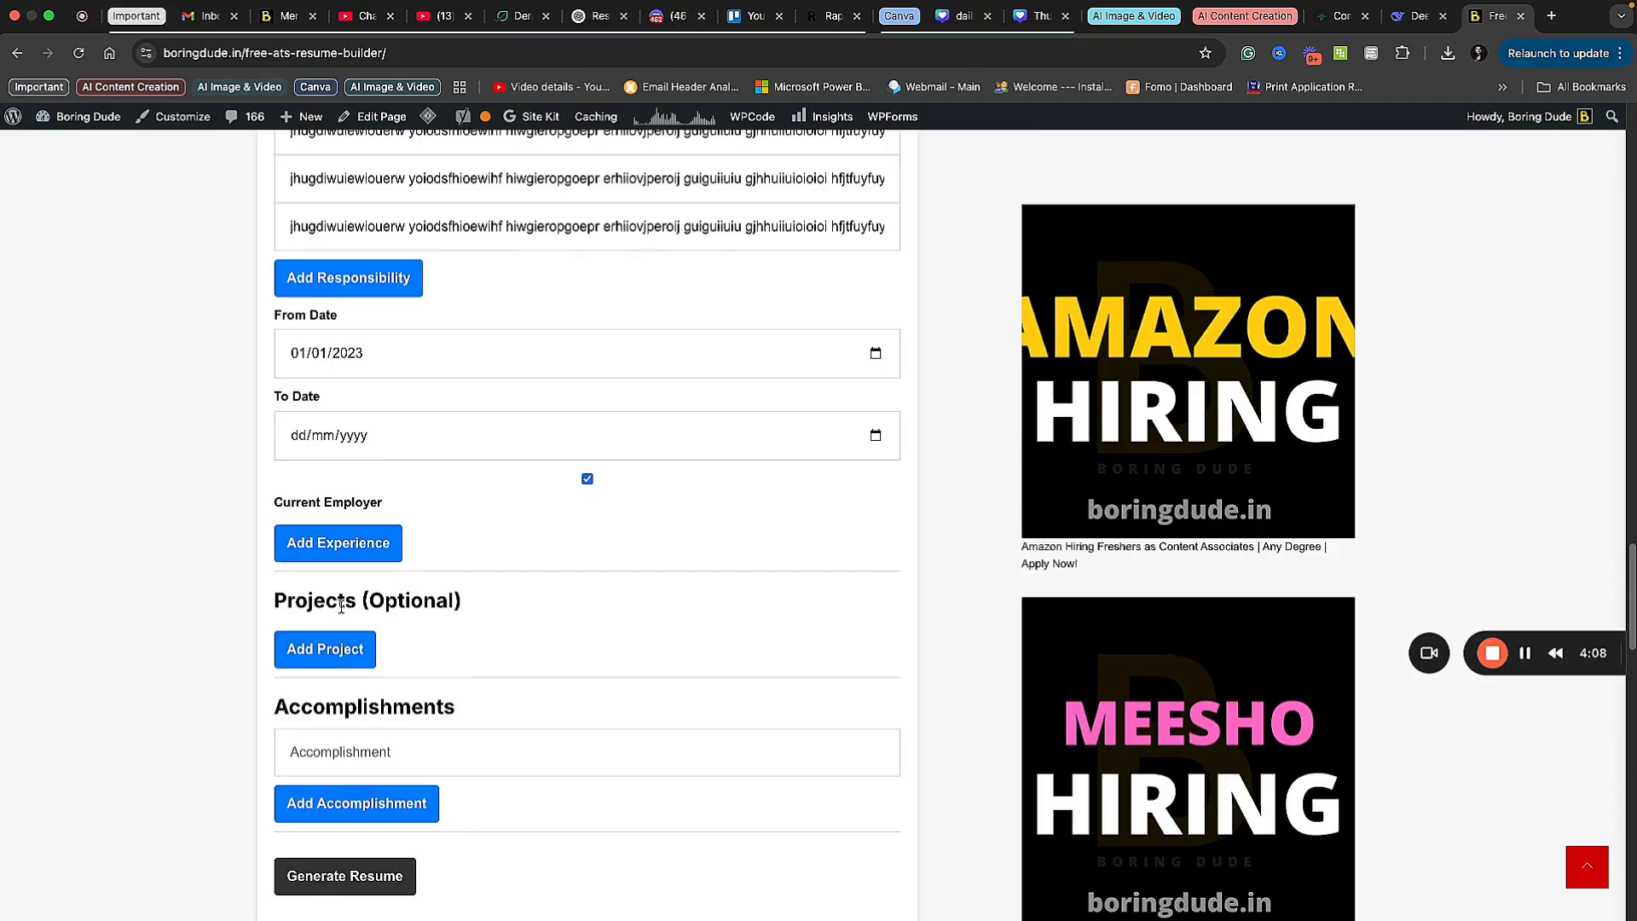
left_click(396, 752)
type("jhugdiwuiewiouerw yoiodsfhioewihf hiwgieropgoepr erhiiovjperoij guiguiiuiu gjhhuiiuioioioi hfjtfuyfuyiugi iyguiioiuhouoi yfouoigouiyfogu uougogioiphiiiihpphophl")
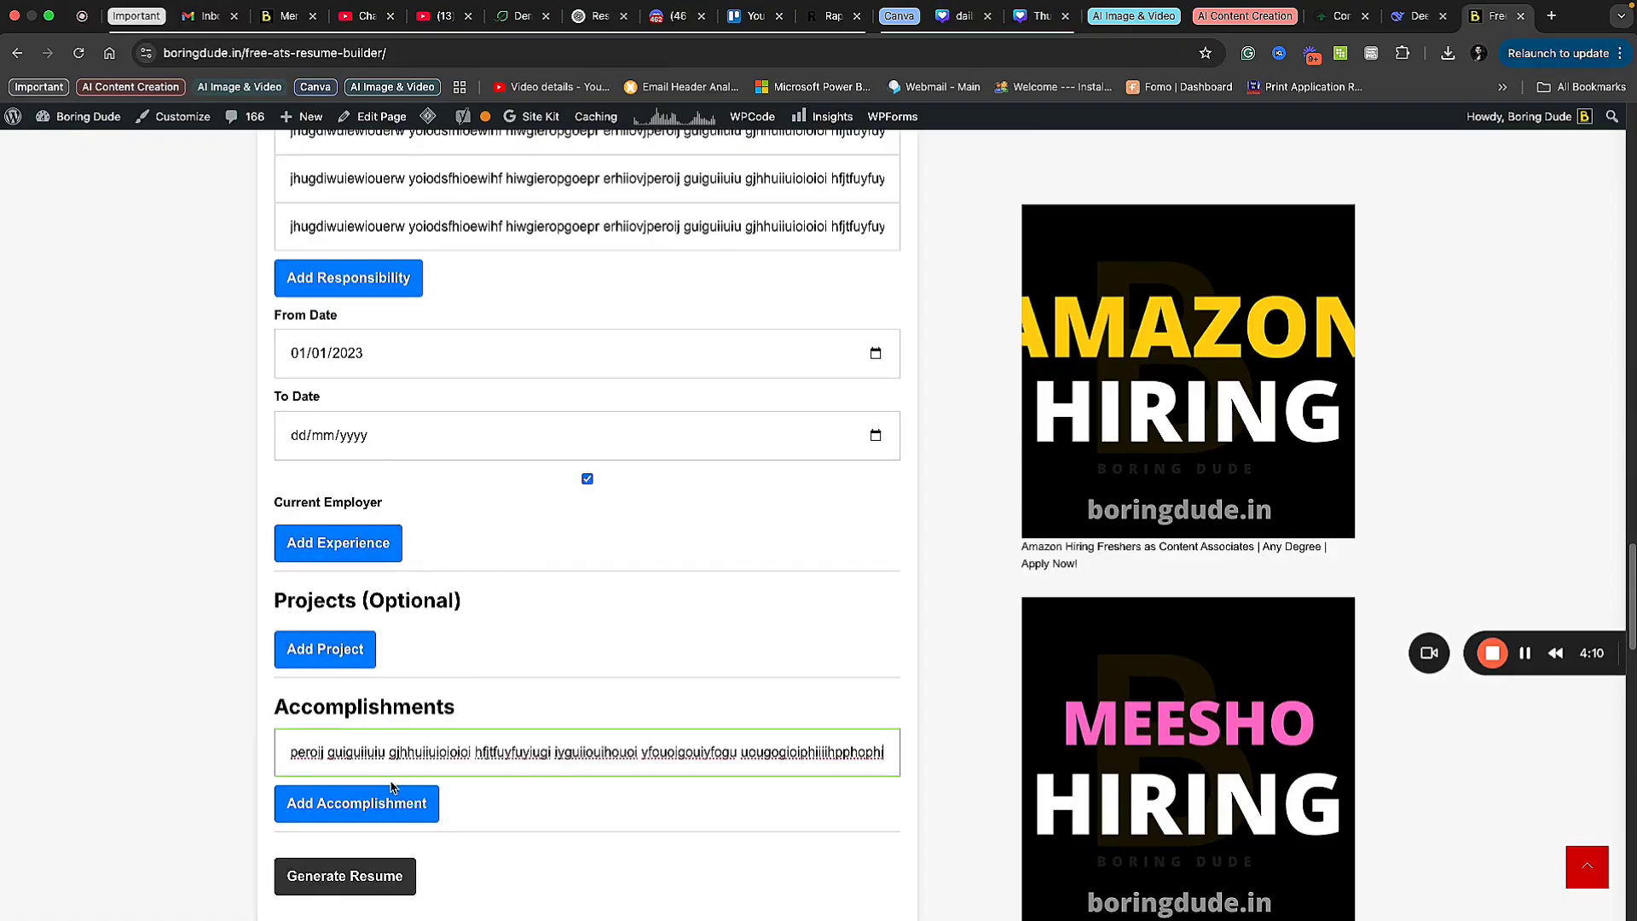
left_click(387, 802)
left_click(386, 799)
type("jhugdiwuiewiouerw yoiodsfhioewihf hiwgieropgoepr erhiiovjperoij guiguiiuiu gjhhuiiuioioioi hfjtfuyfuyiugi iyguiioiuhouoi yfouoigouiyfogu uougogioiphiiiihpphophl")
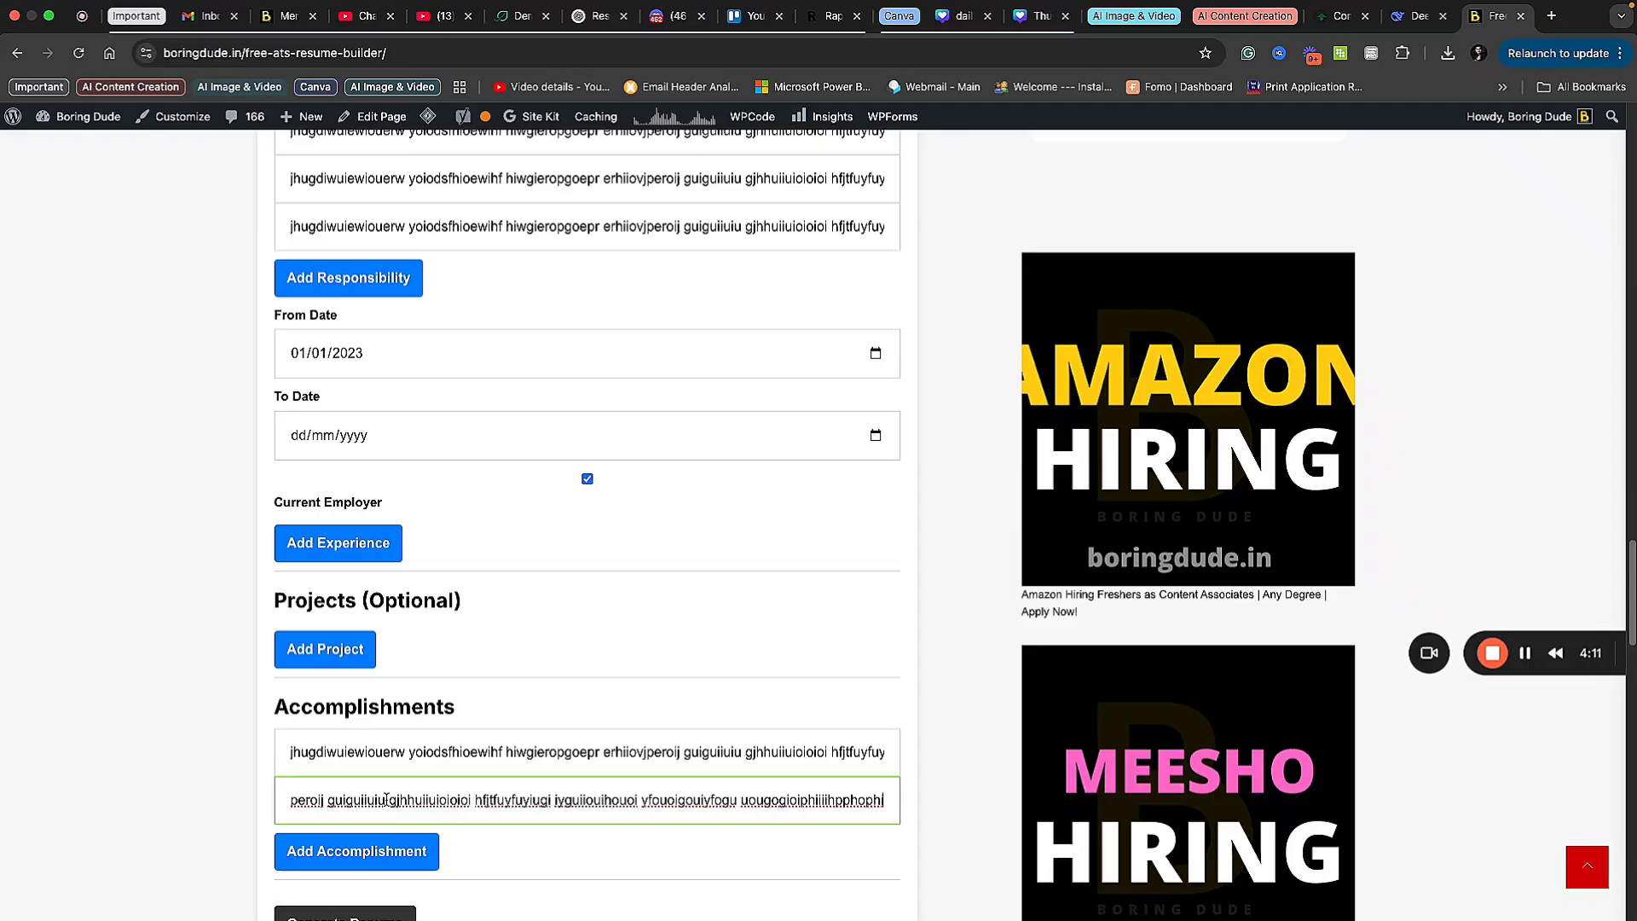
left_click(376, 849)
type("jhugdiwuiewiouerw yoiodsfhioewihf hiwgieropgoepr erhiiovjperoij guiguiiuiu gjhhuiiuioioioi hfjtfuyfuyiugi iyguiiouihouoi yfouoigouiyfogu uougogioiphiiihpphophi")
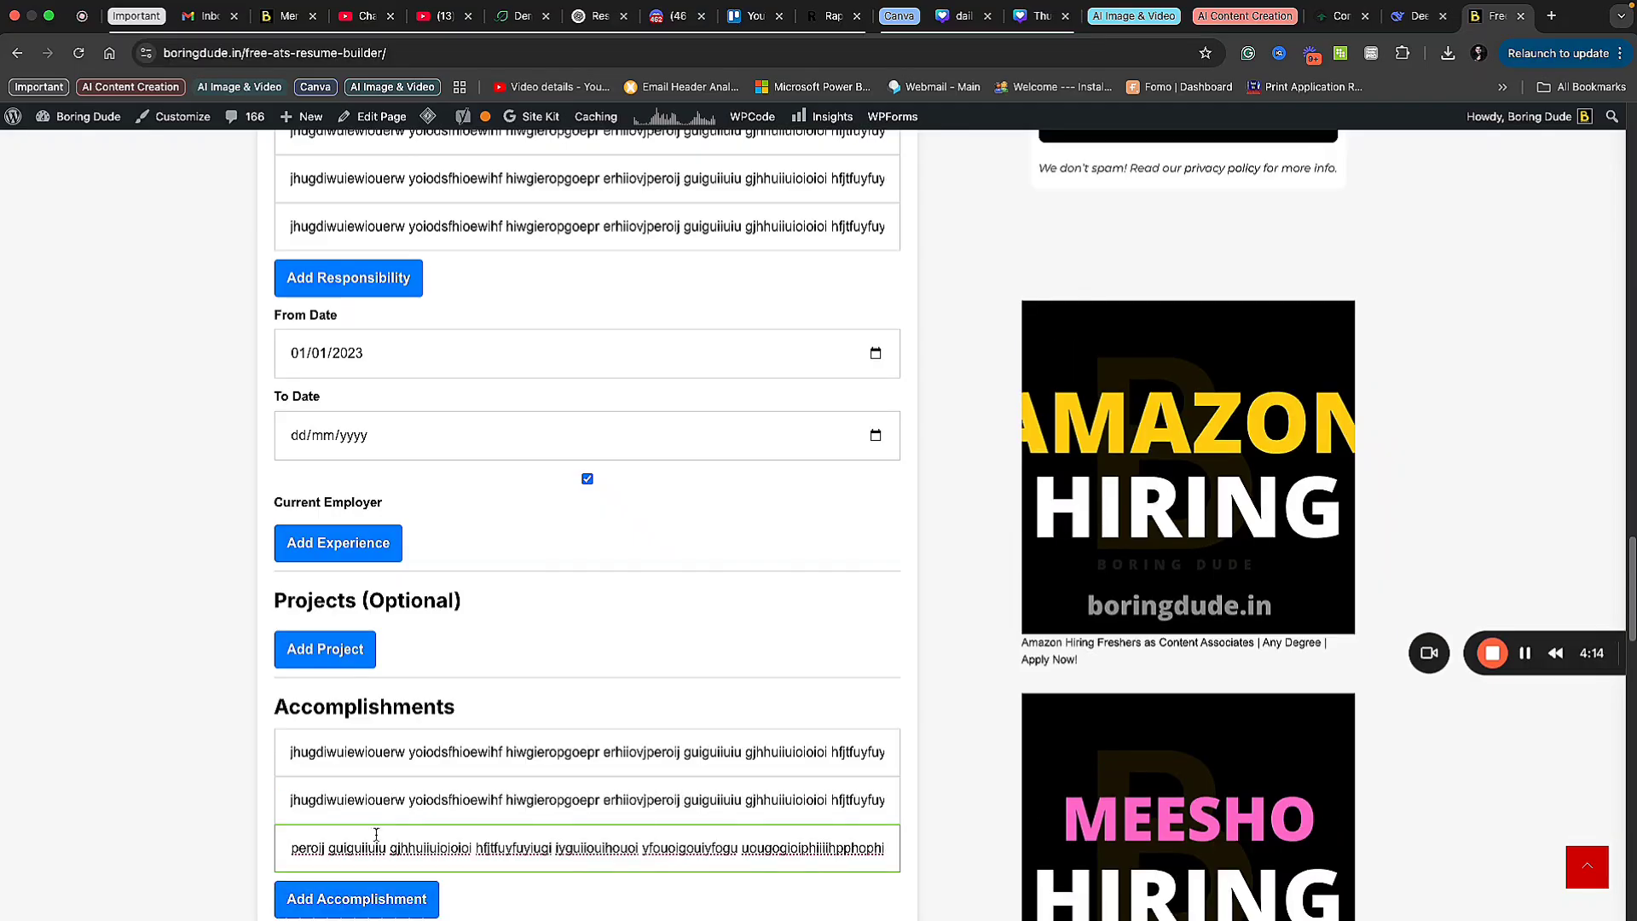
- Generate the resume from the completed form and review its preview down to the accomplishments
scroll(574, 632, "down", 6)
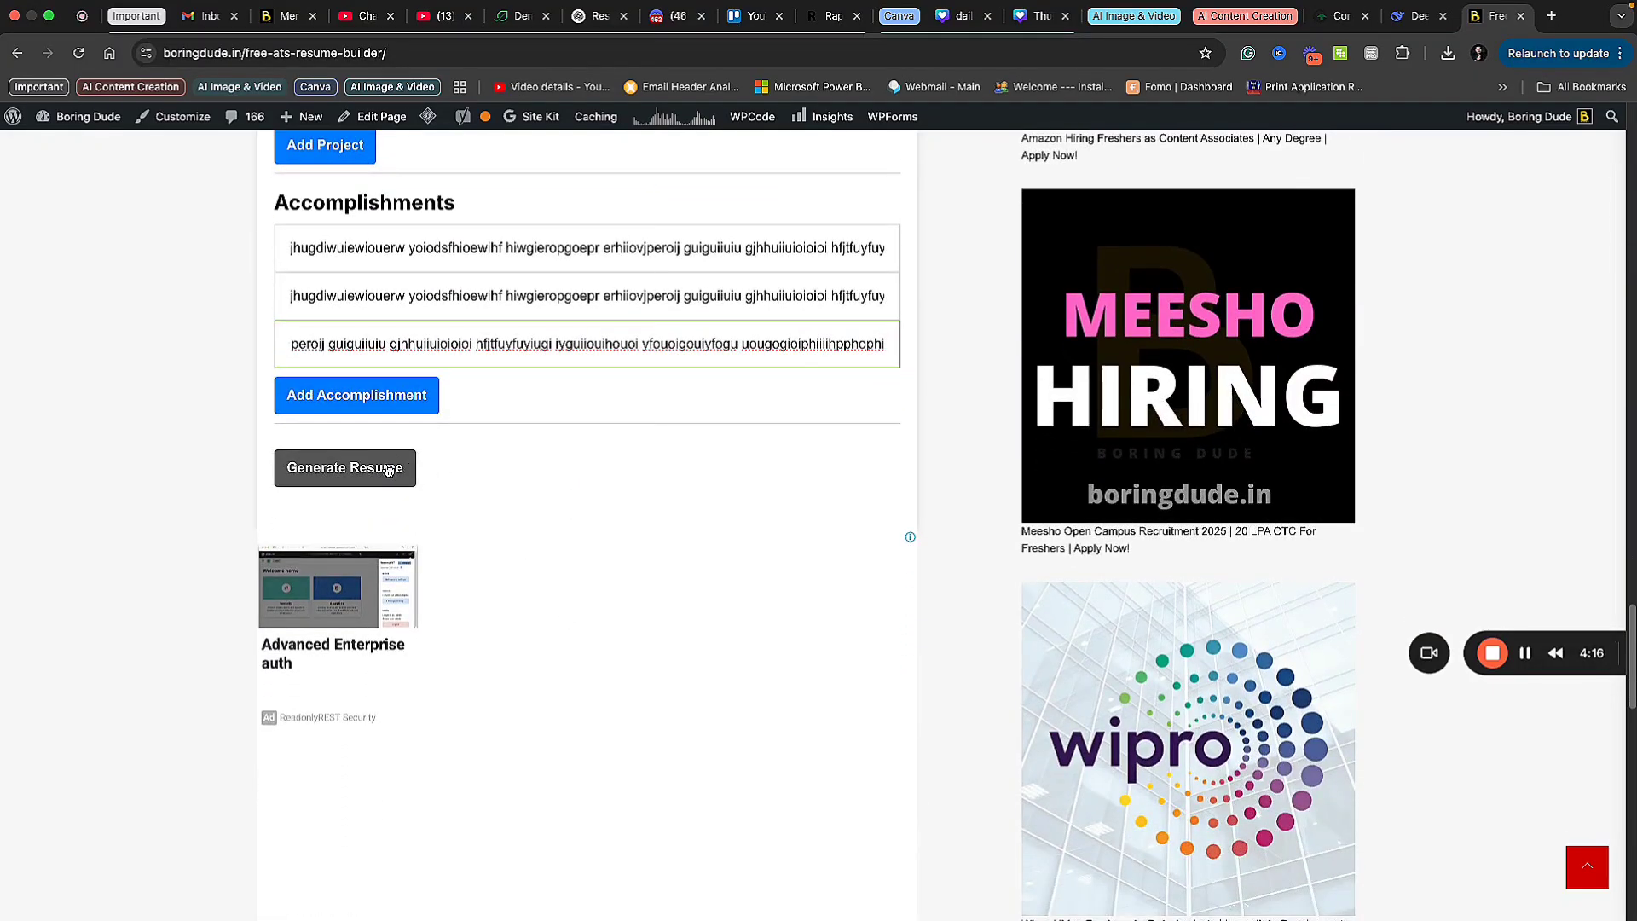
left_click(388, 470)
scroll(641, 422, "up", 2)
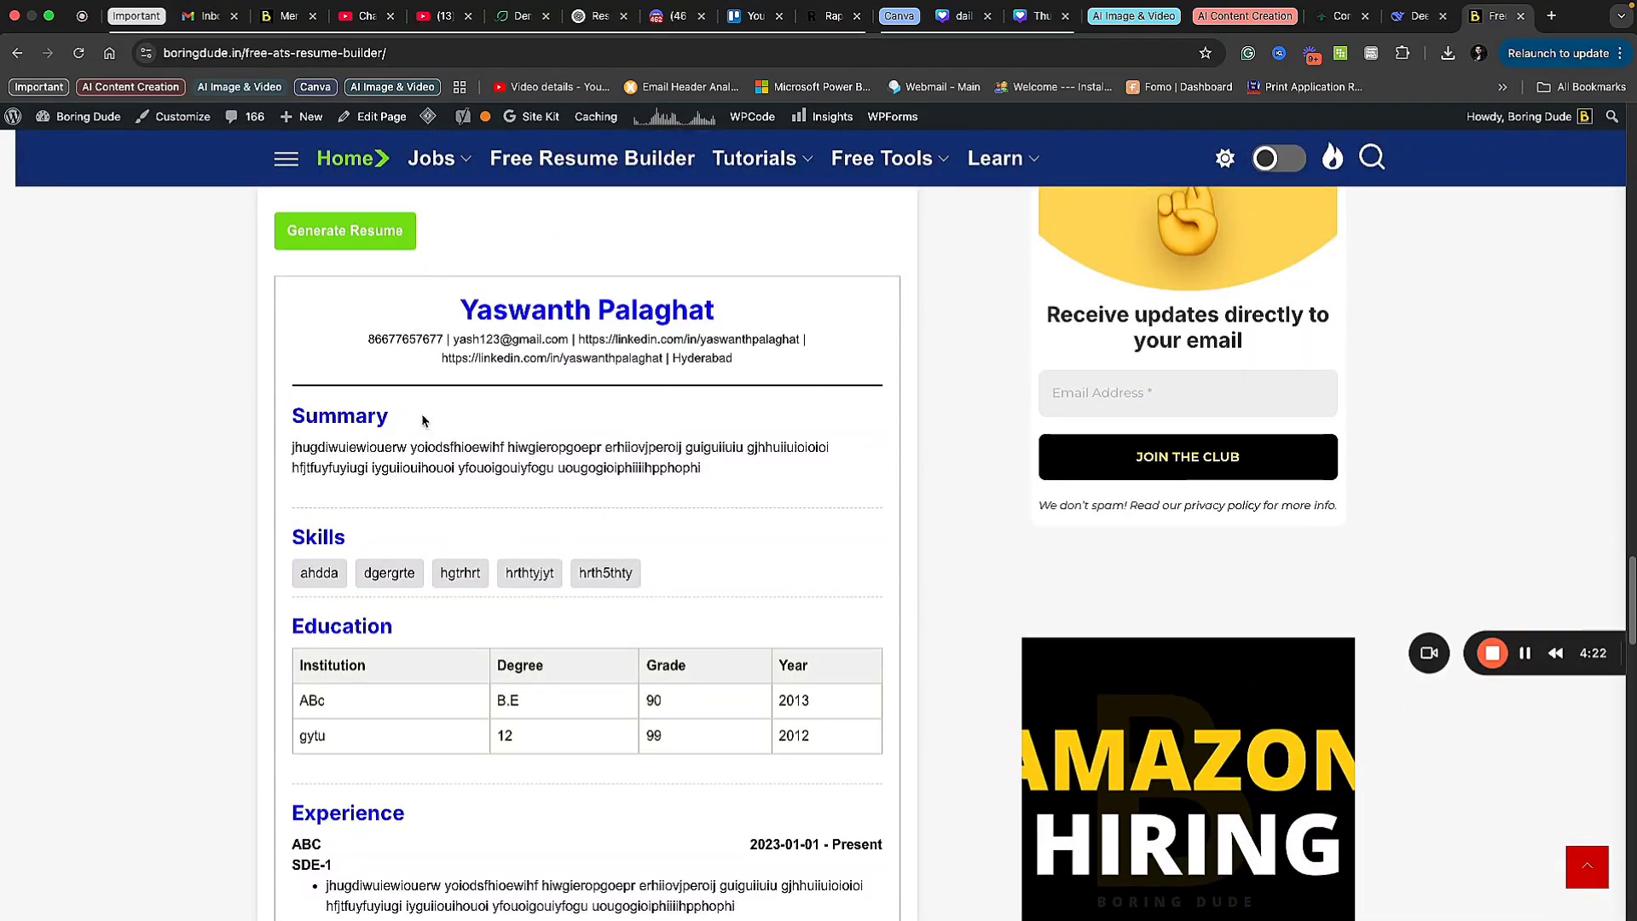
scroll(699, 538, "down", 8)
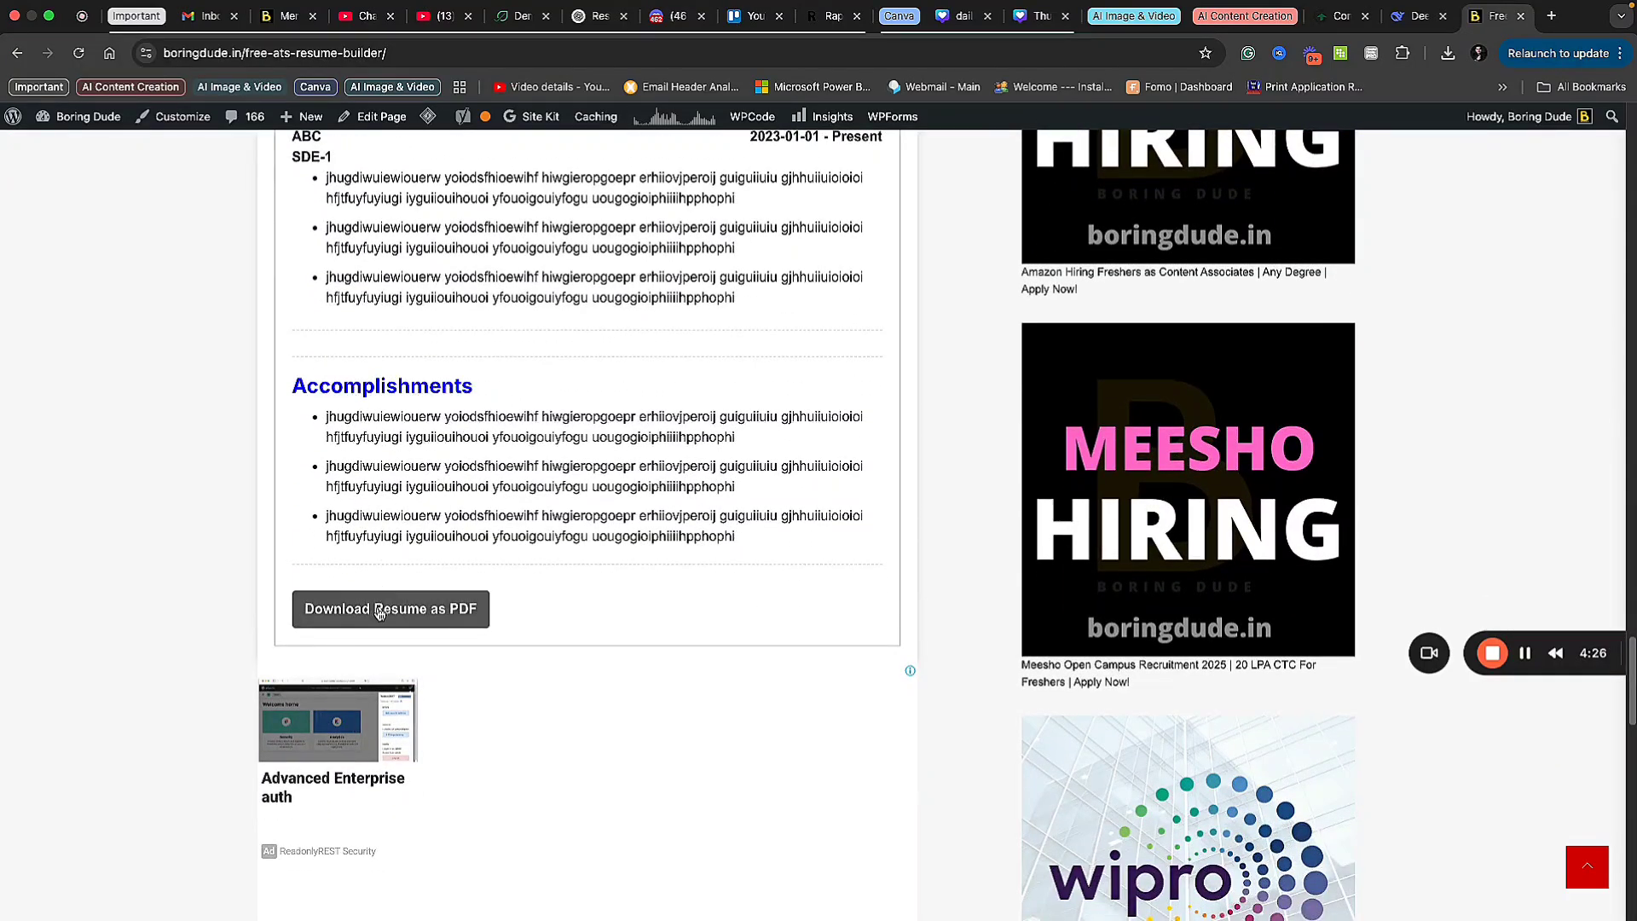
- Download the resume as a PDF named Resume in the Downloads folder, with headers and footers turned off
left_click(381, 612)
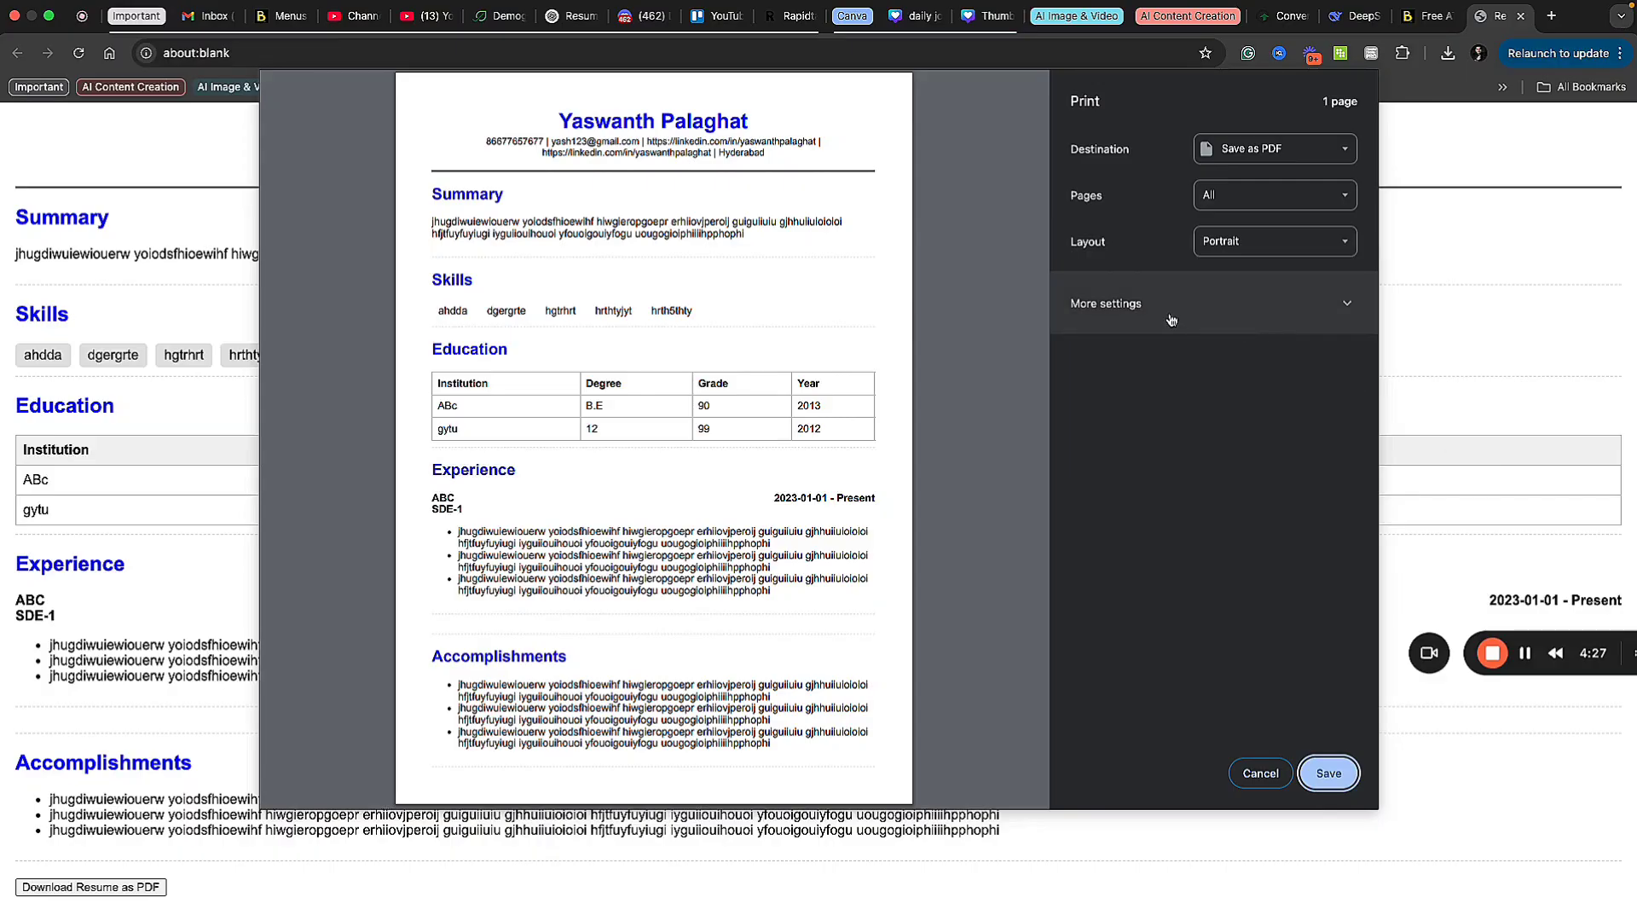
left_click(1202, 328)
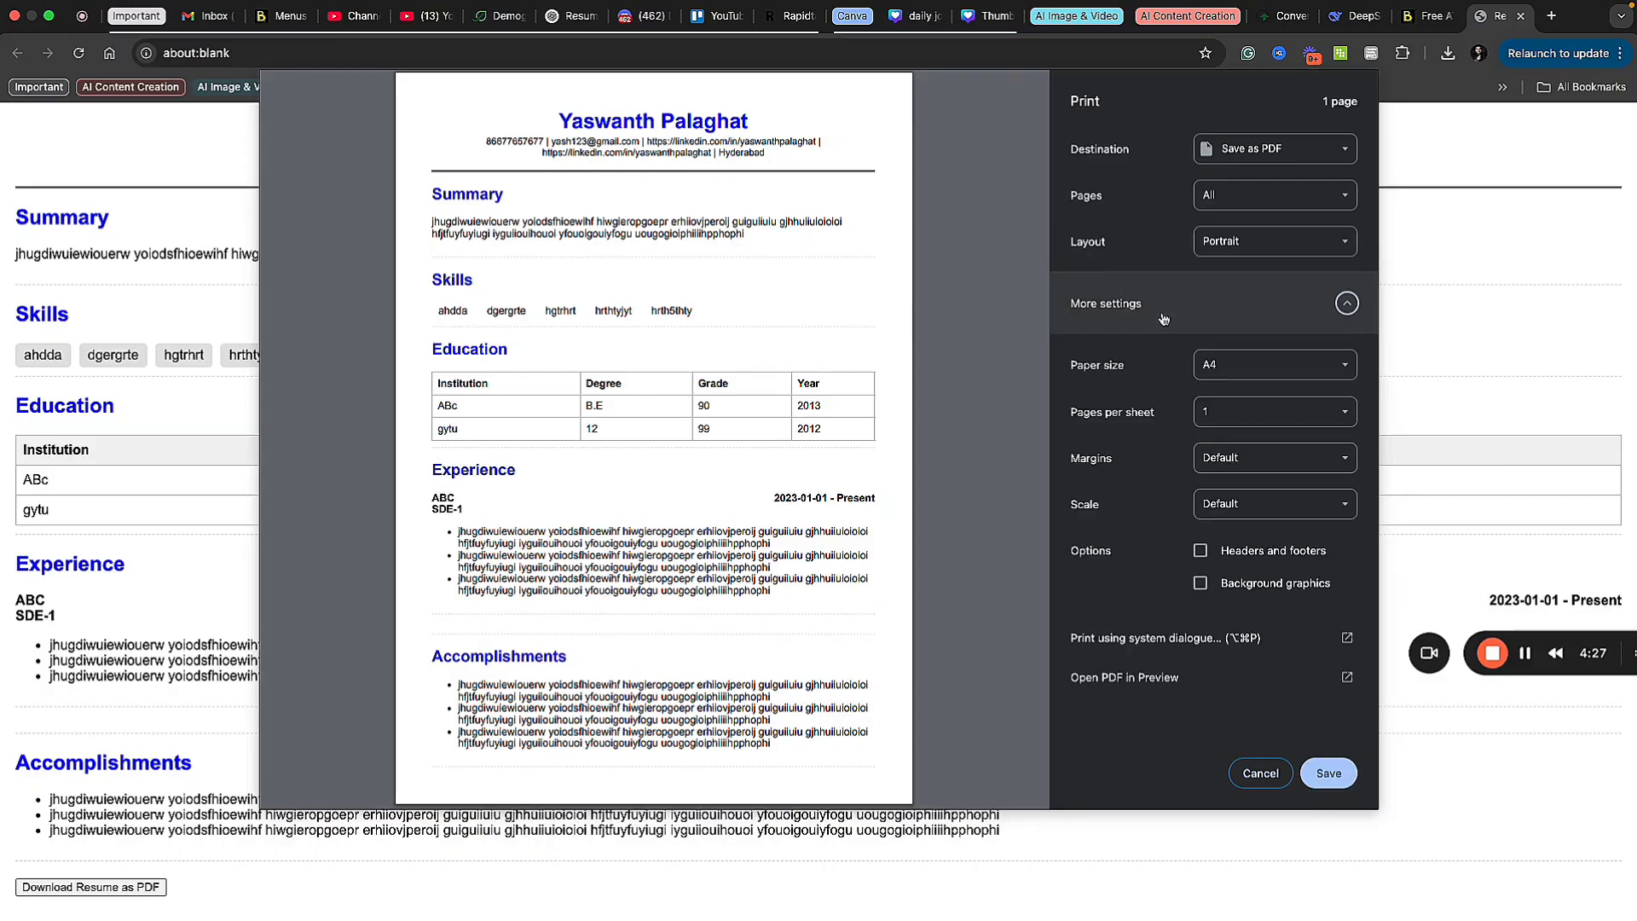
left_click(1201, 551)
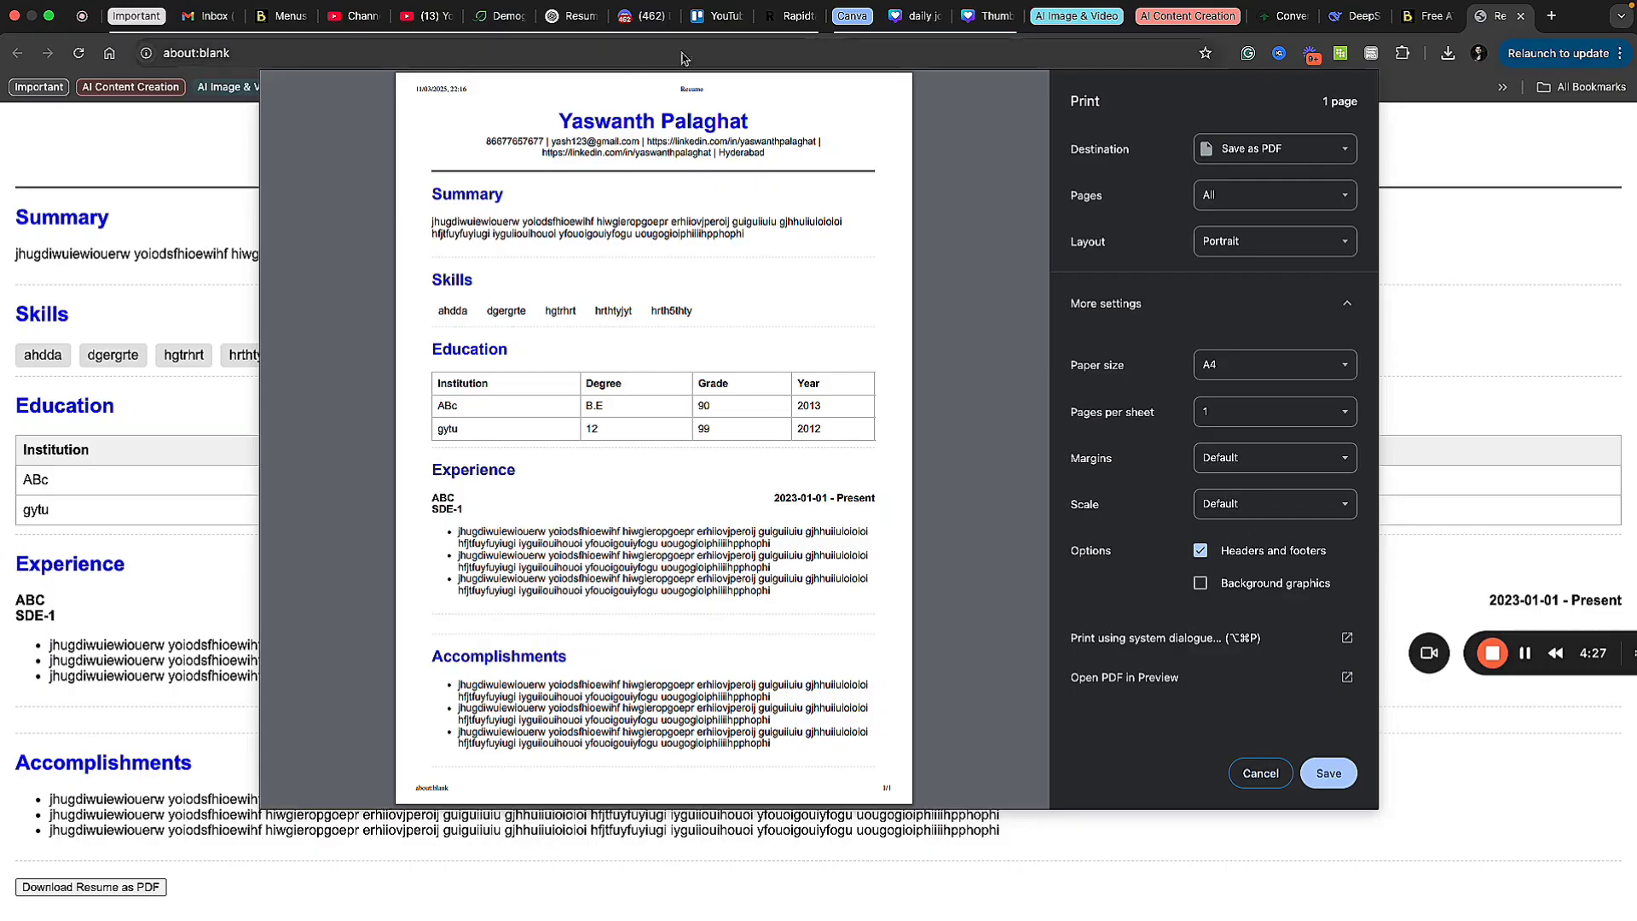
left_click(1201, 550)
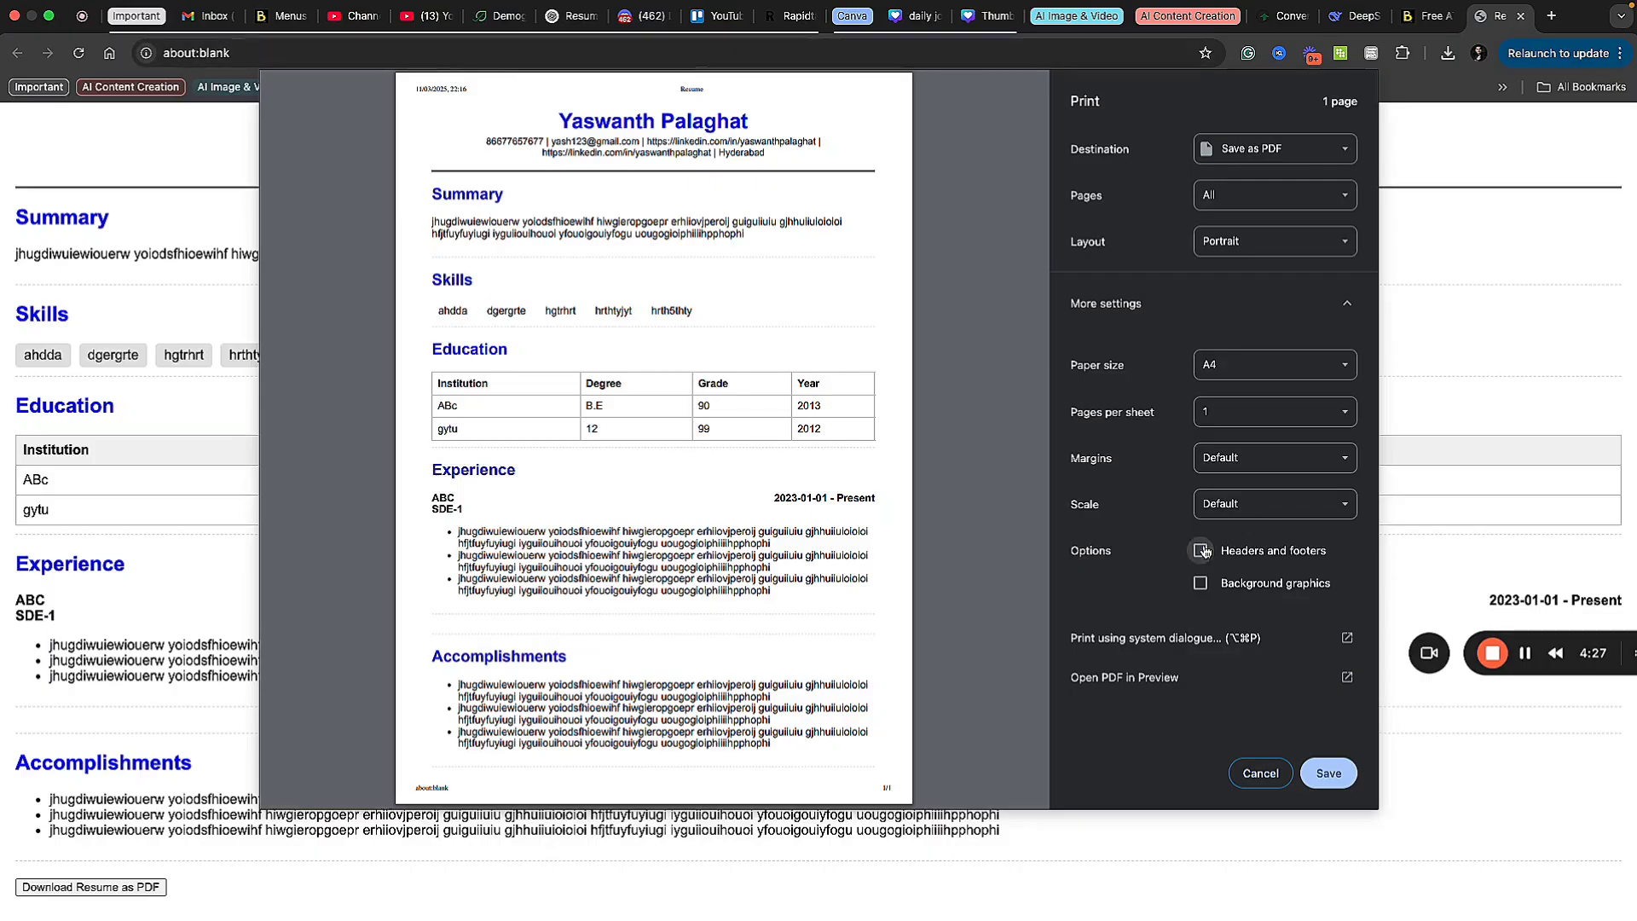
left_click(1339, 785)
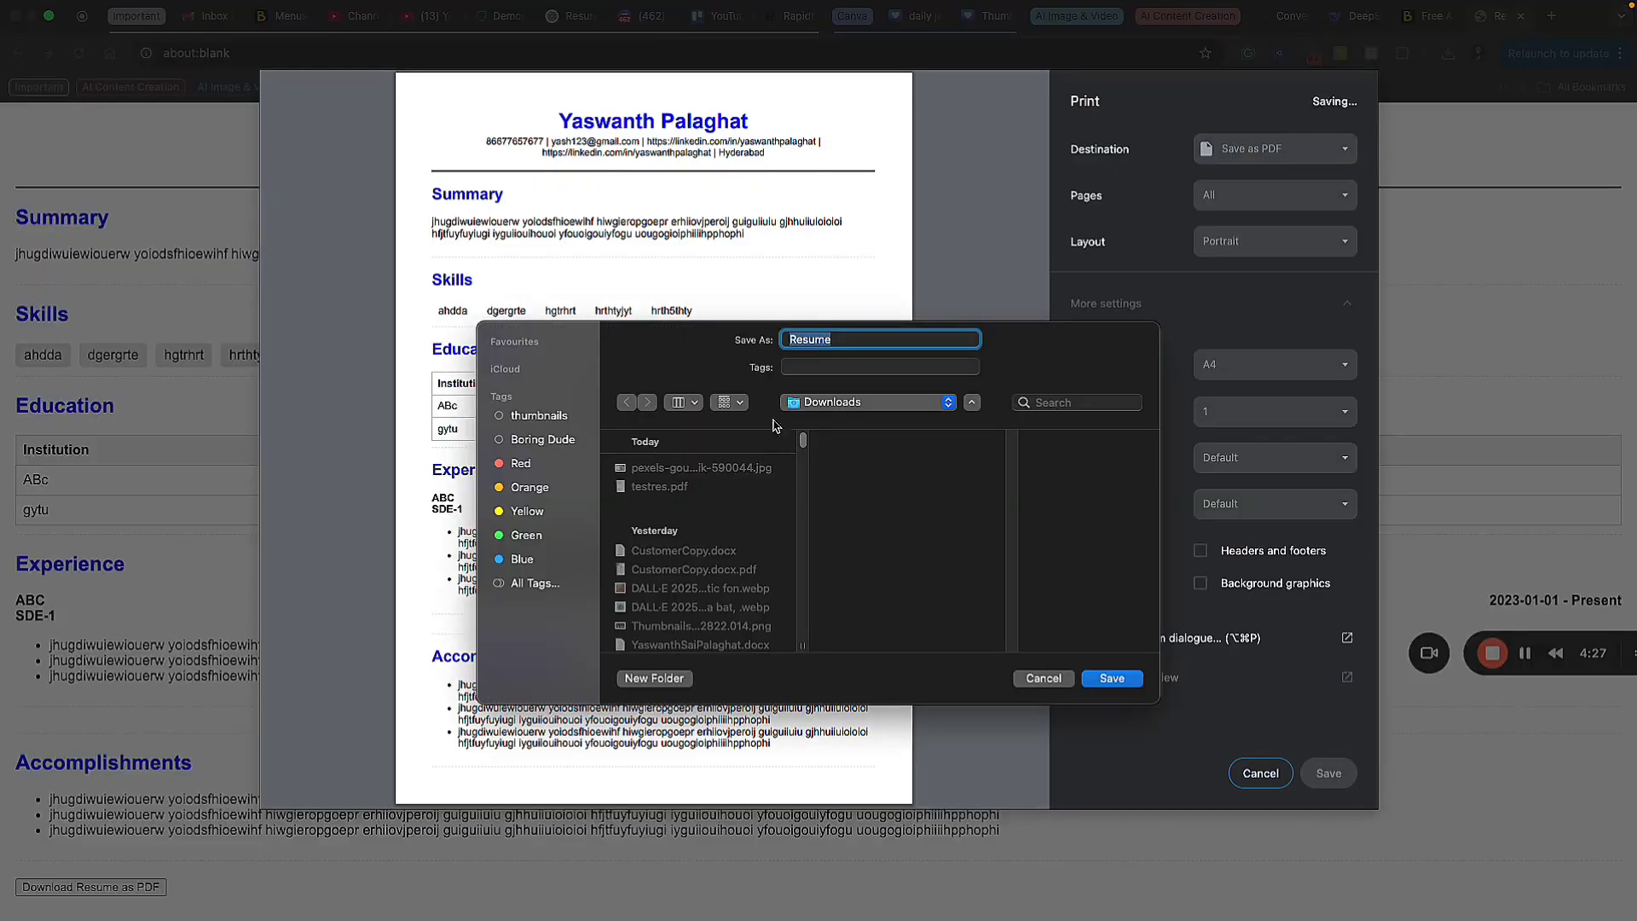
left_click(1110, 678)
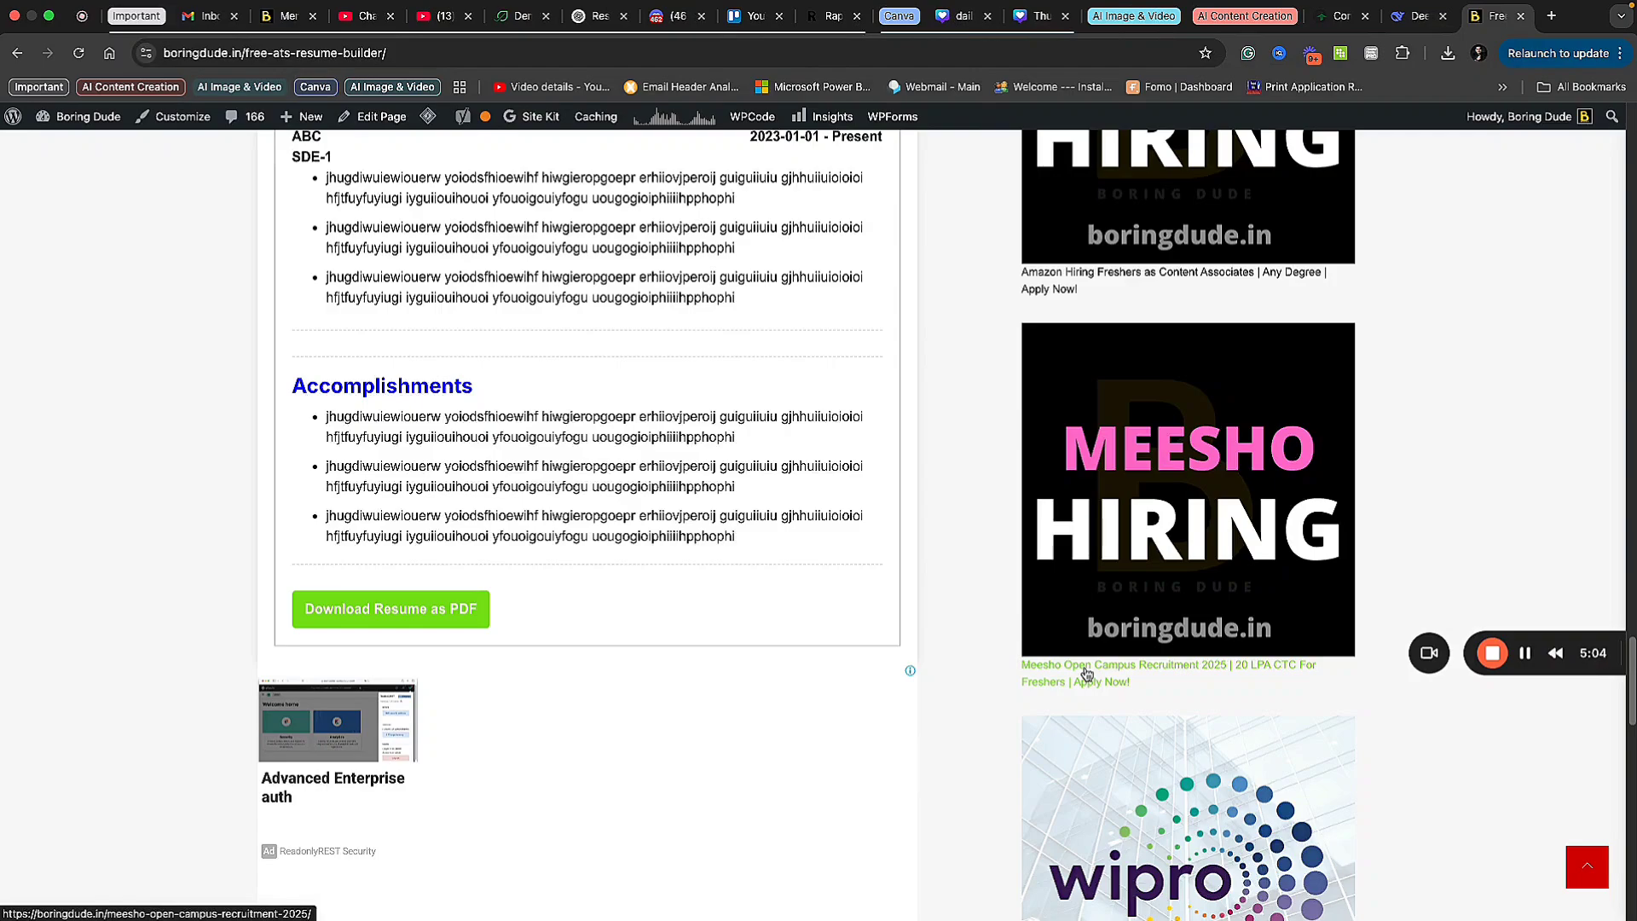
- Review the filled form sections from the personal details to the accomplishments, along with the generated resume preview
scroll(931, 503, "up", 15)
scroll(614, 503, "up", 5)
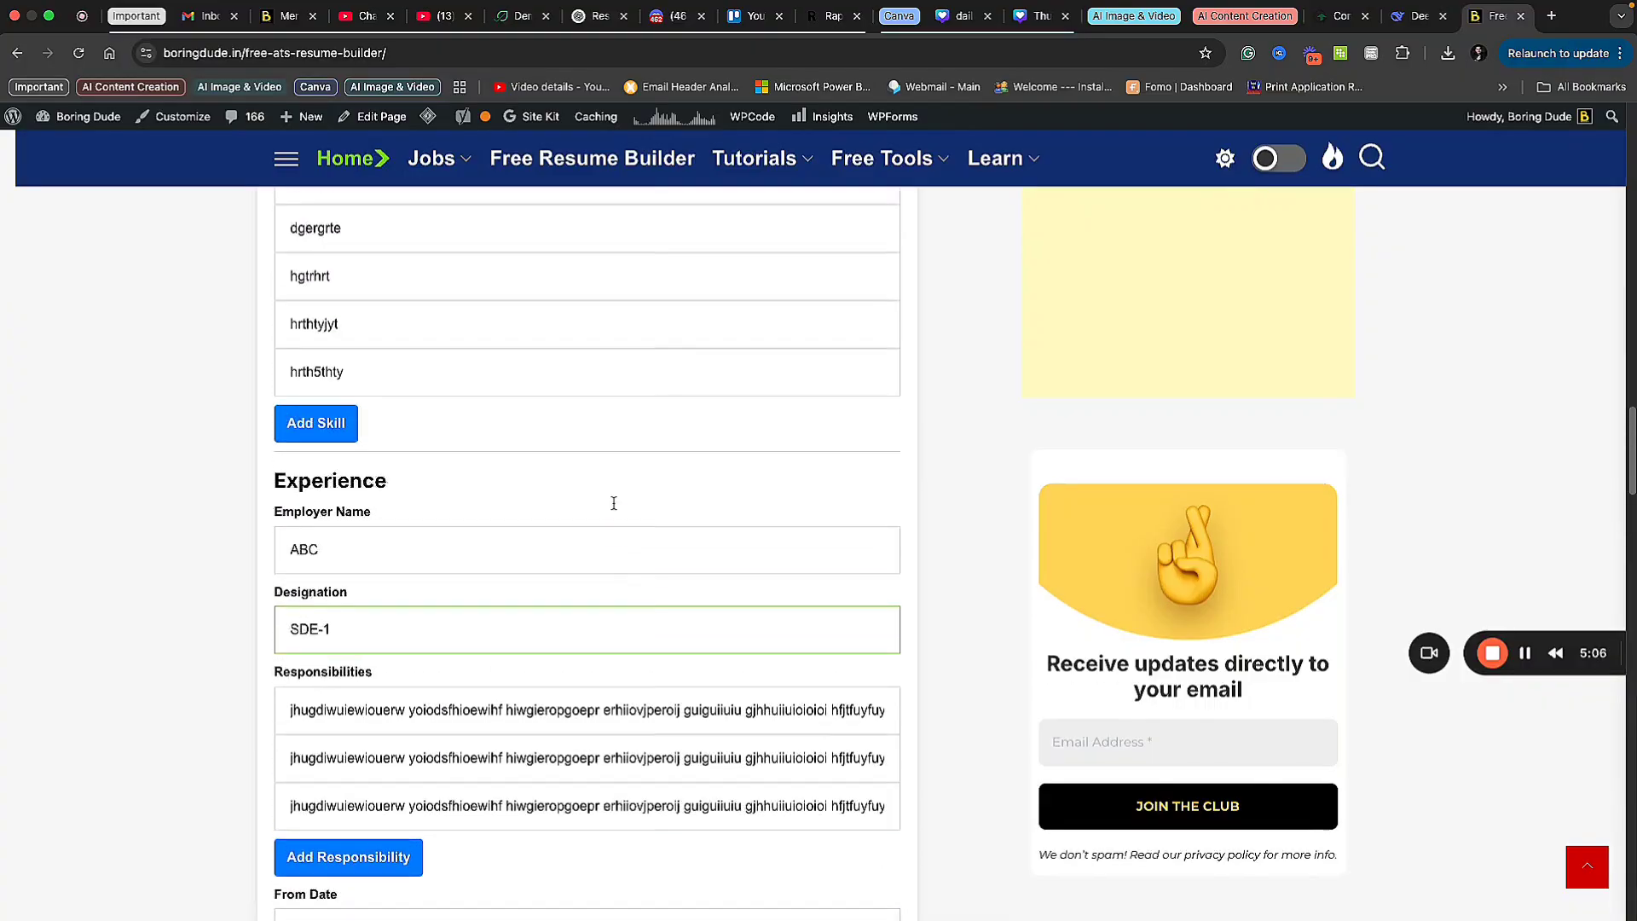
scroll(614, 503, "up", 8)
scroll(614, 511, "down", 5)
scroll(525, 539, "up", 5)
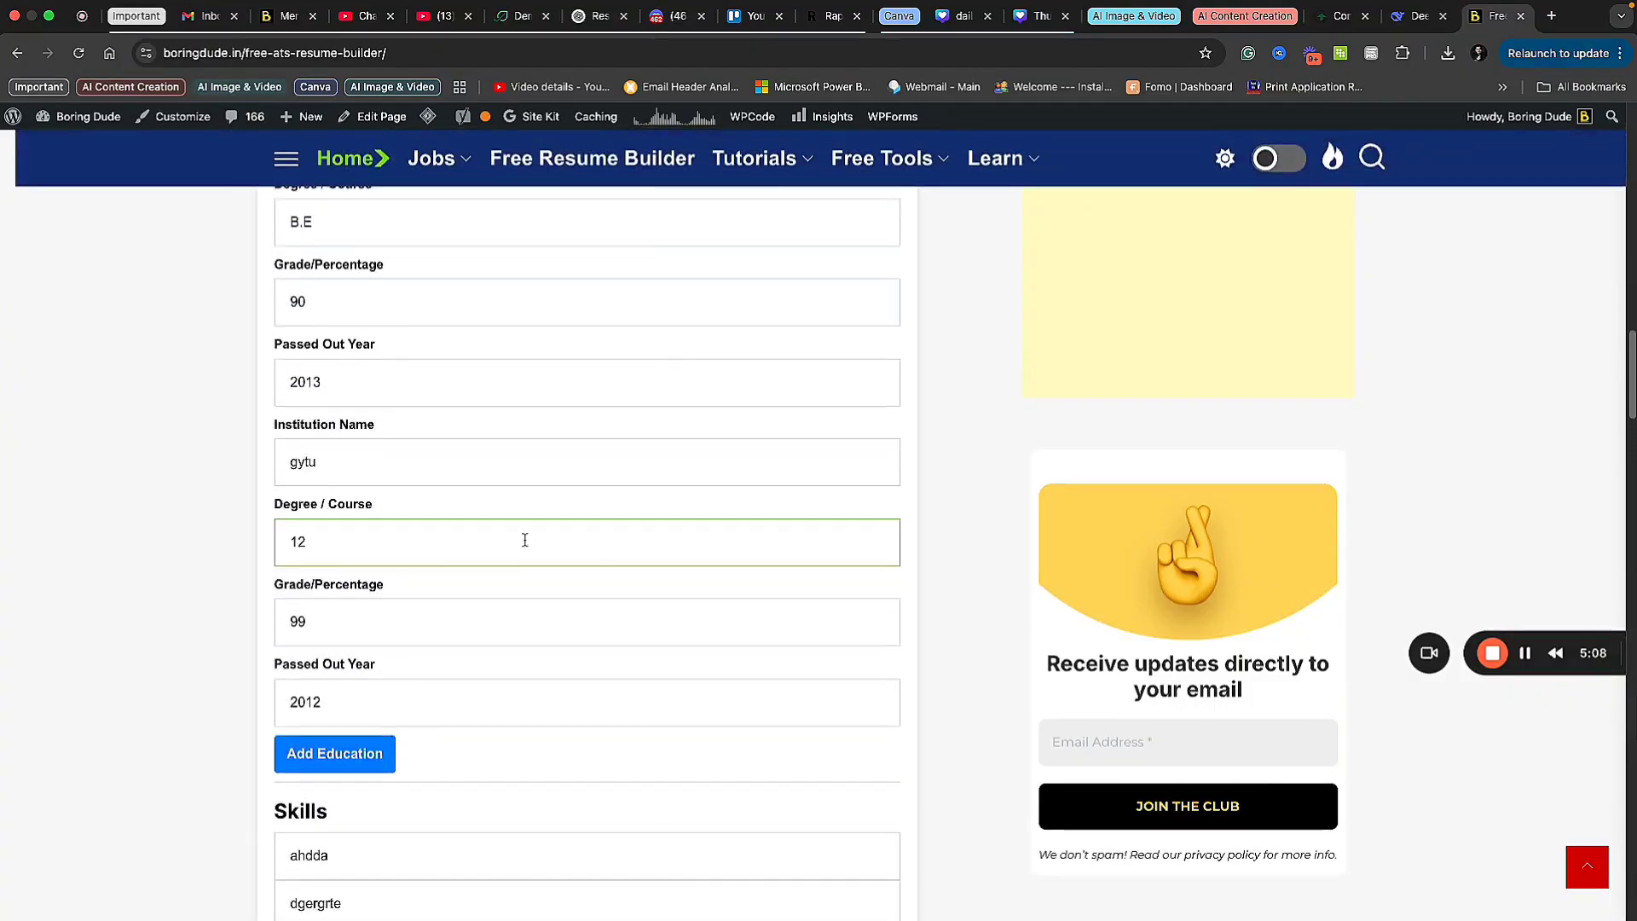
scroll(548, 596, "up", 15)
scroll(548, 596, "down", 4)
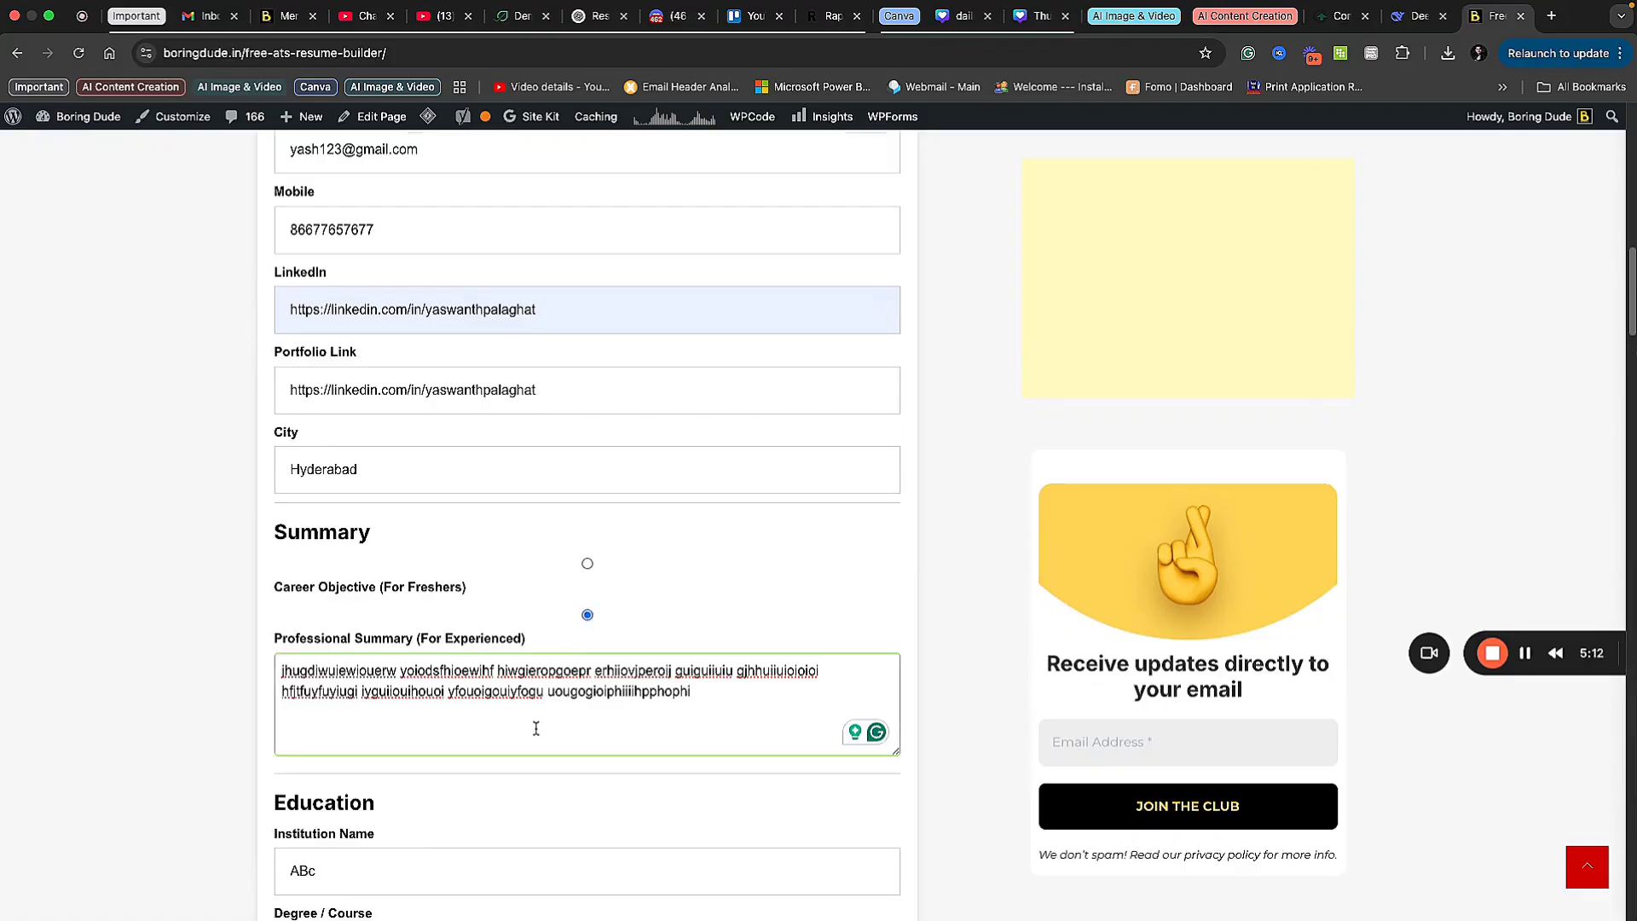
scroll(535, 728, "down", 20)
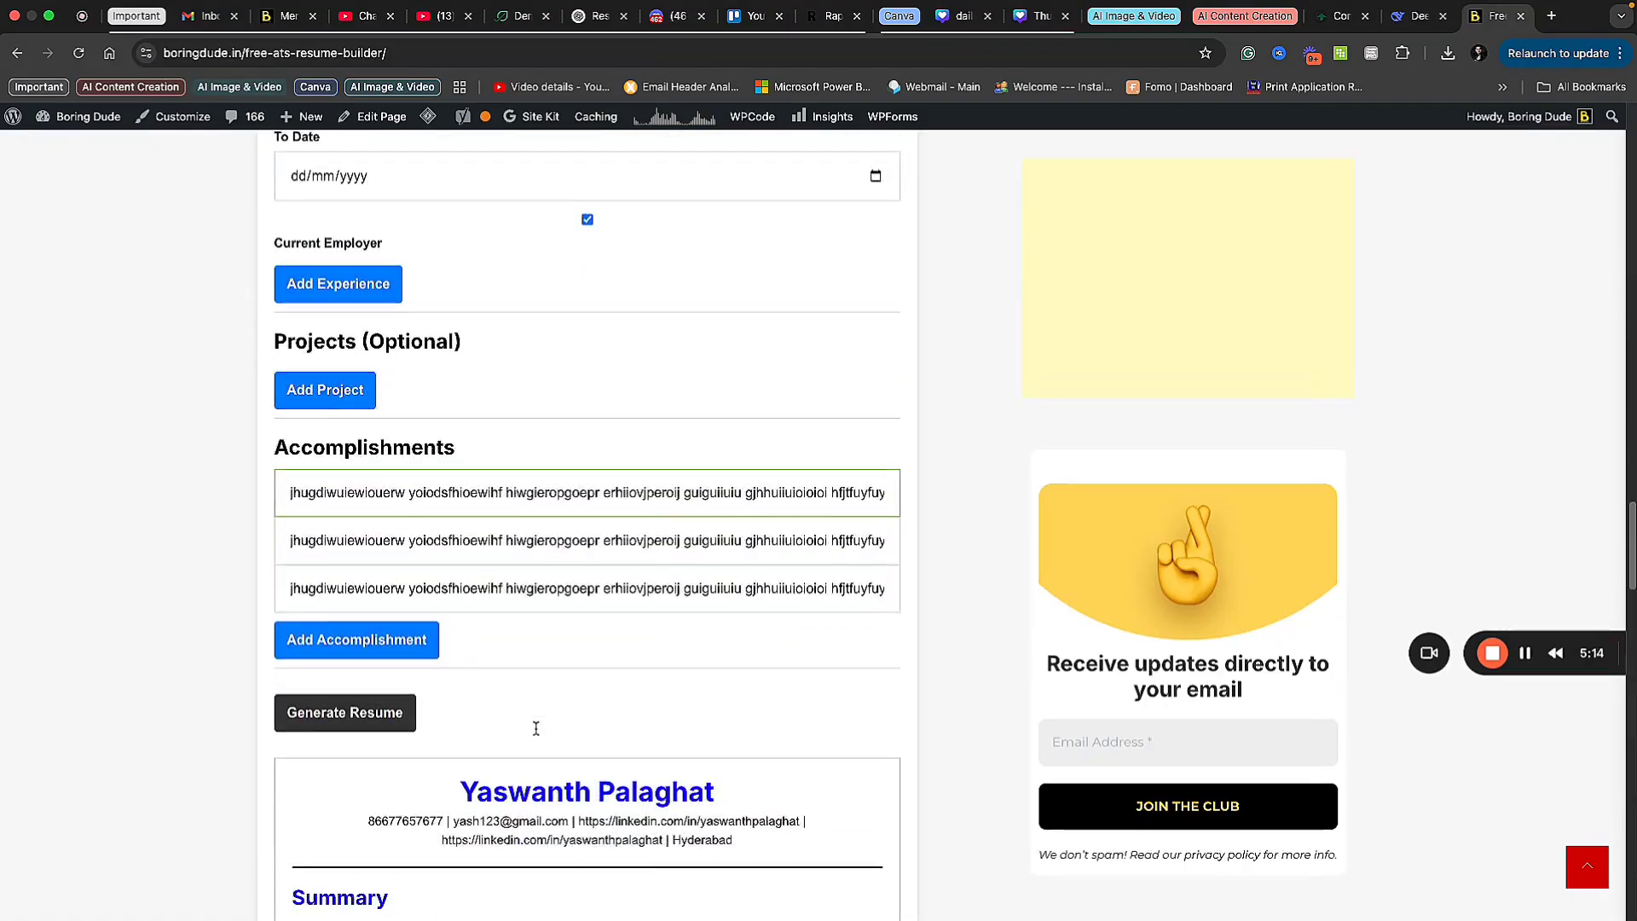
scroll(535, 728, "down", 8)
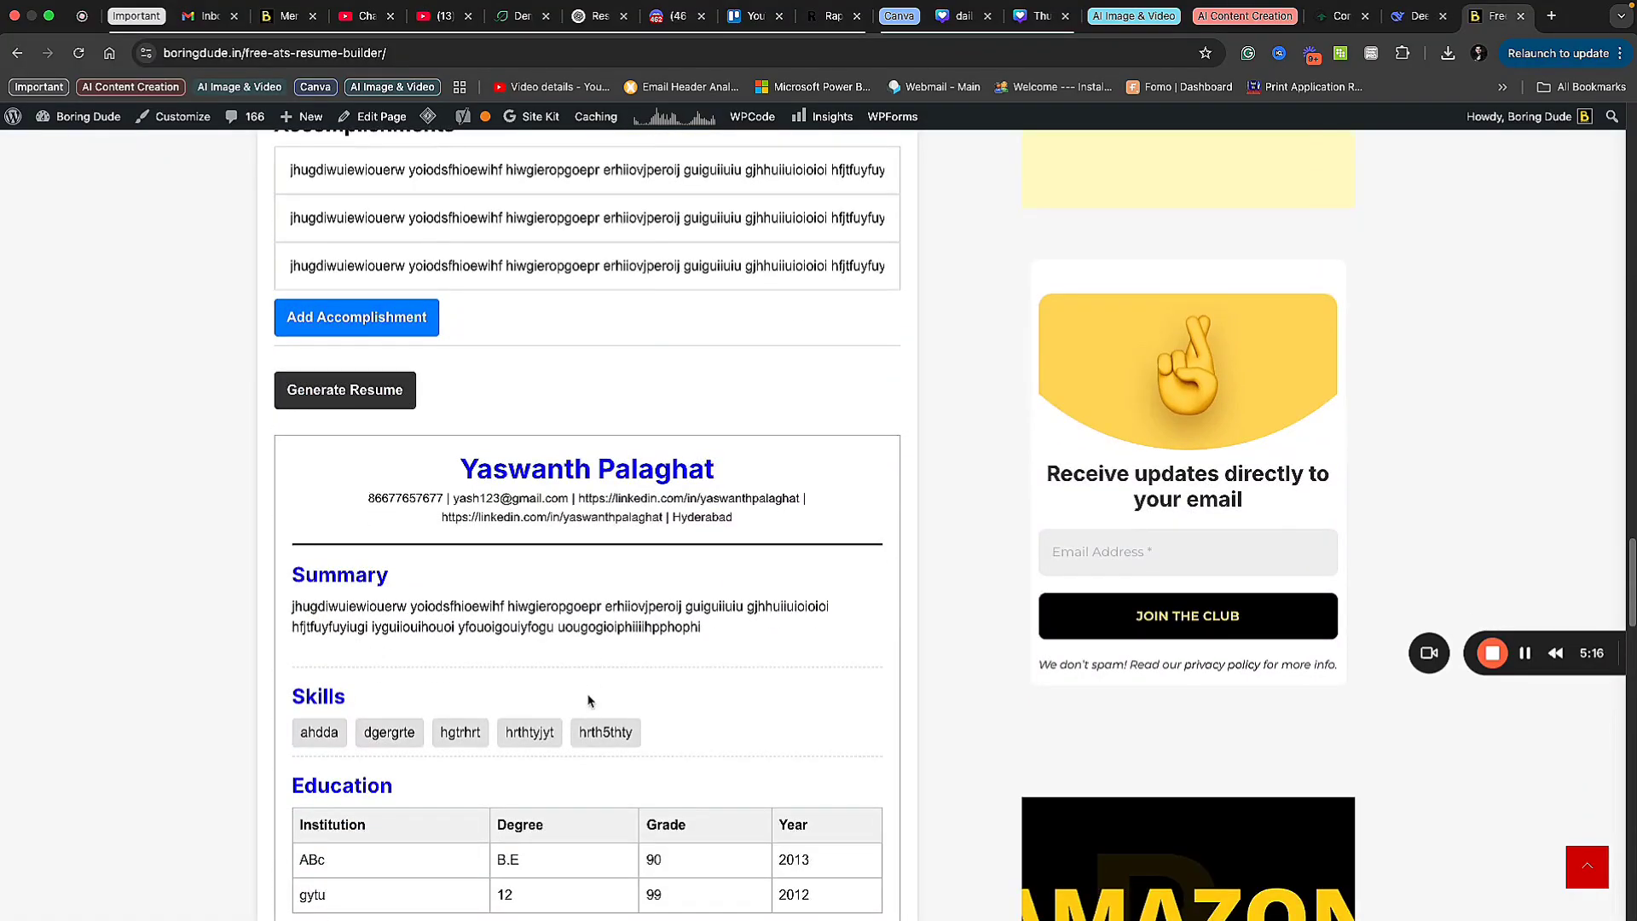
scroll(587, 701, "down", 15)
scroll(590, 703, "up", 20)
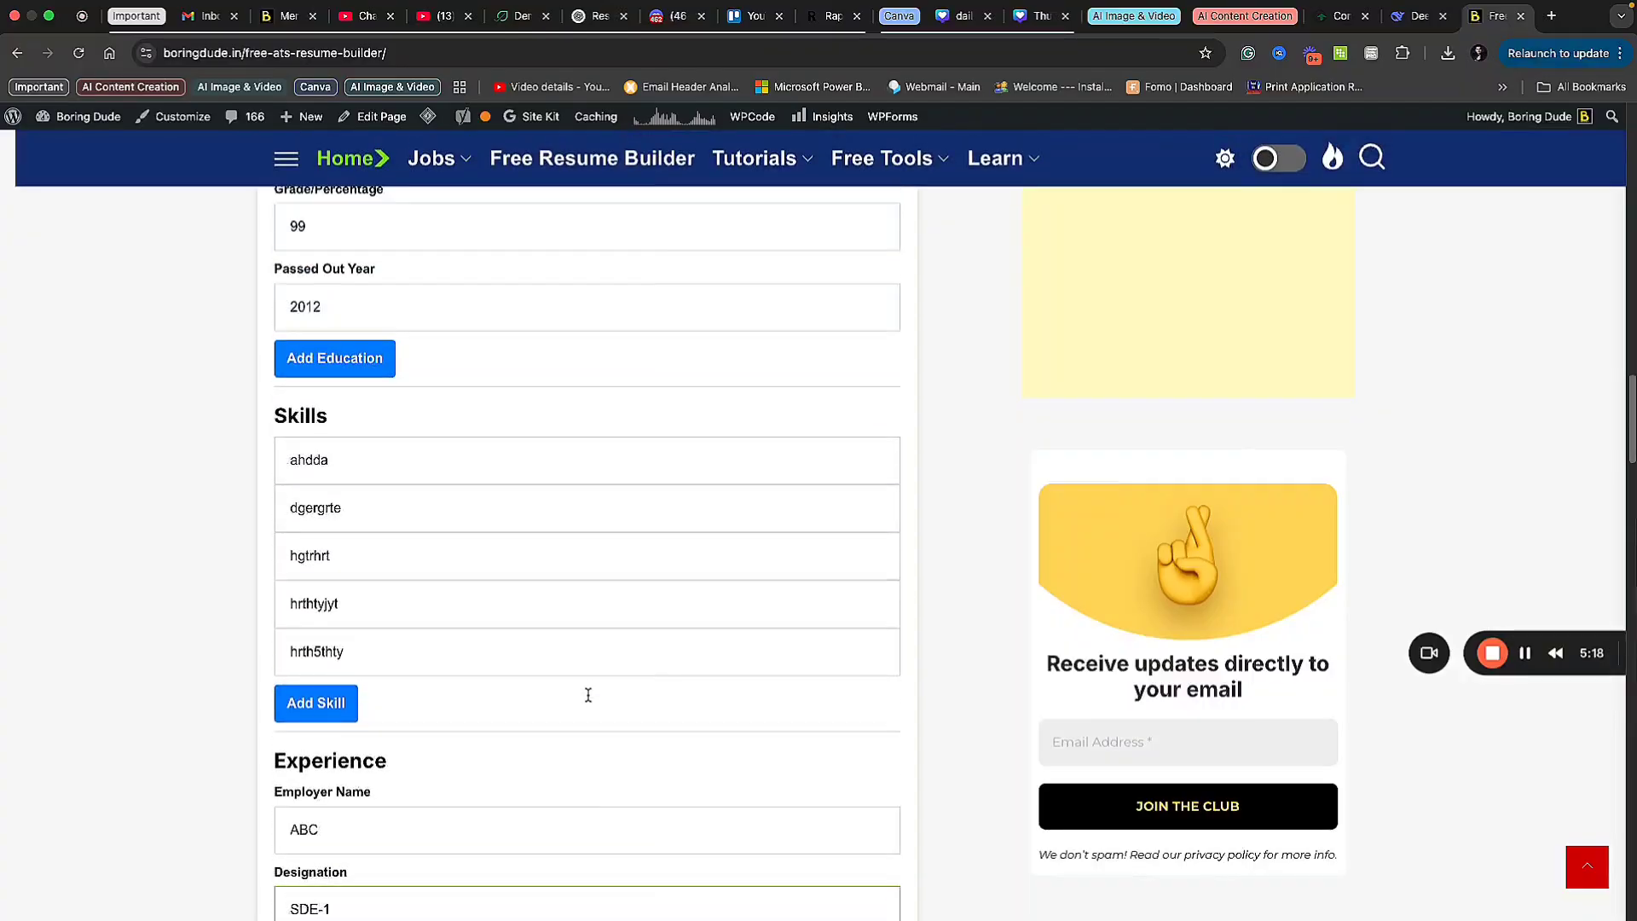
scroll(589, 695, "up", 2)
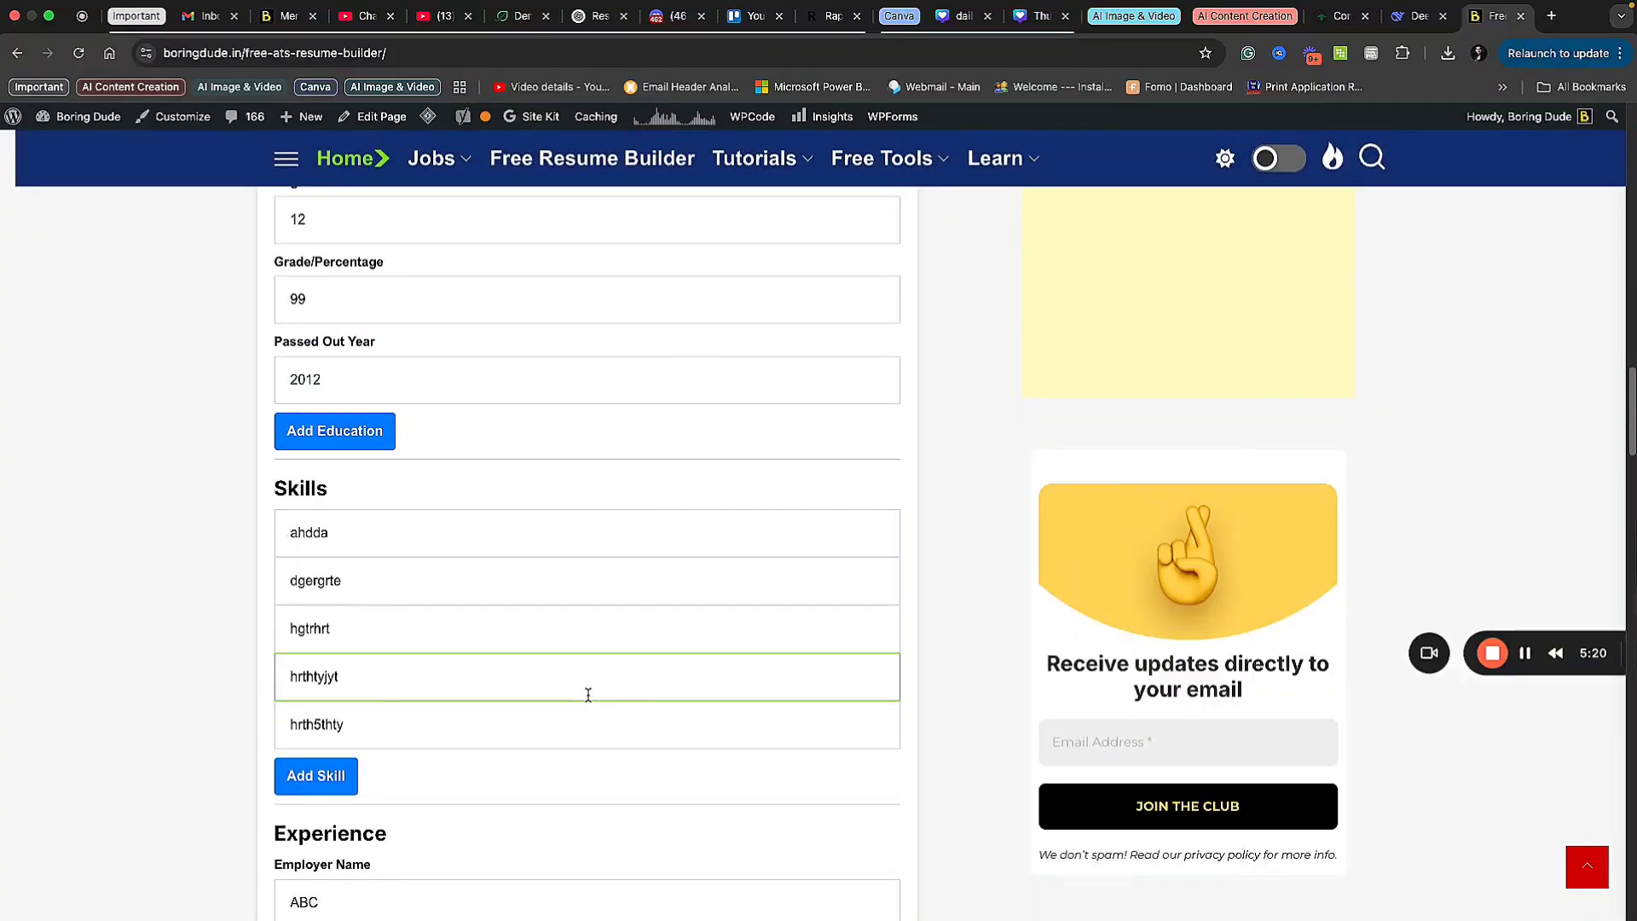